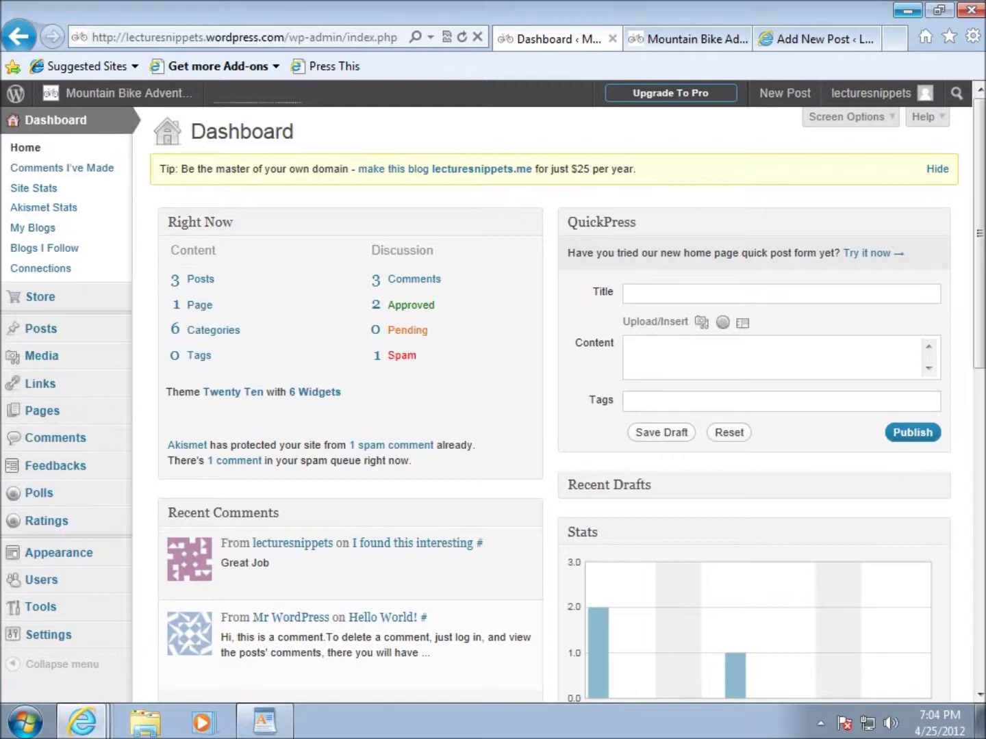
- Open the published post "Scott Scale 29 Elite" for editing and look through its body text
{"action": "left_click", "coordinate": [68, 331]}
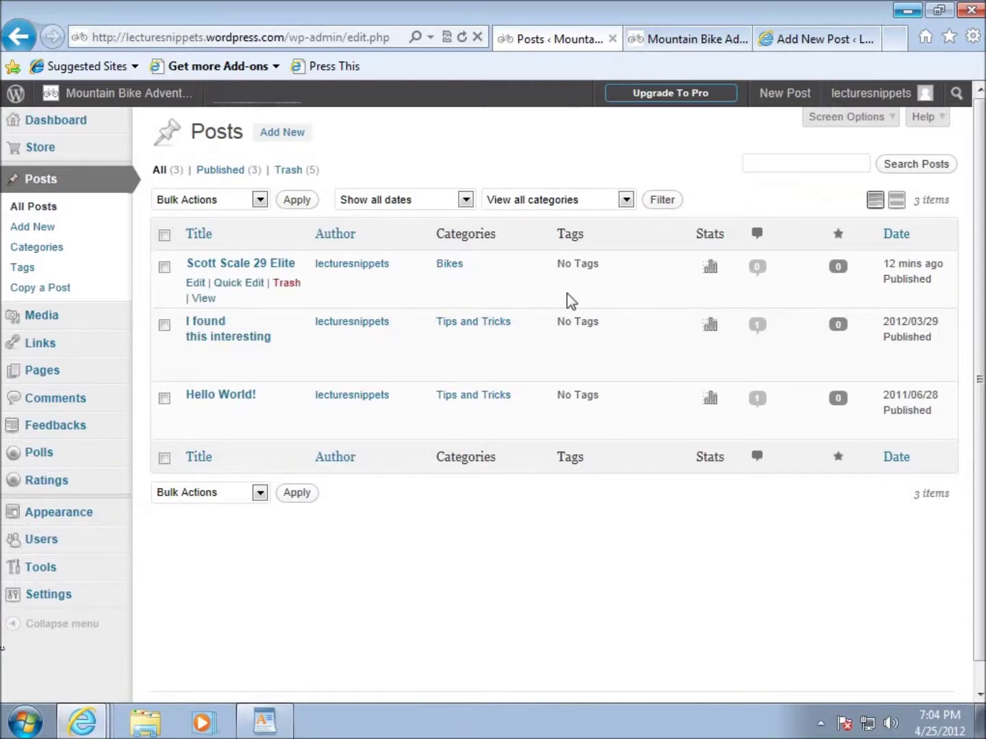
{"action": "left_click", "coordinate": [195, 284]}
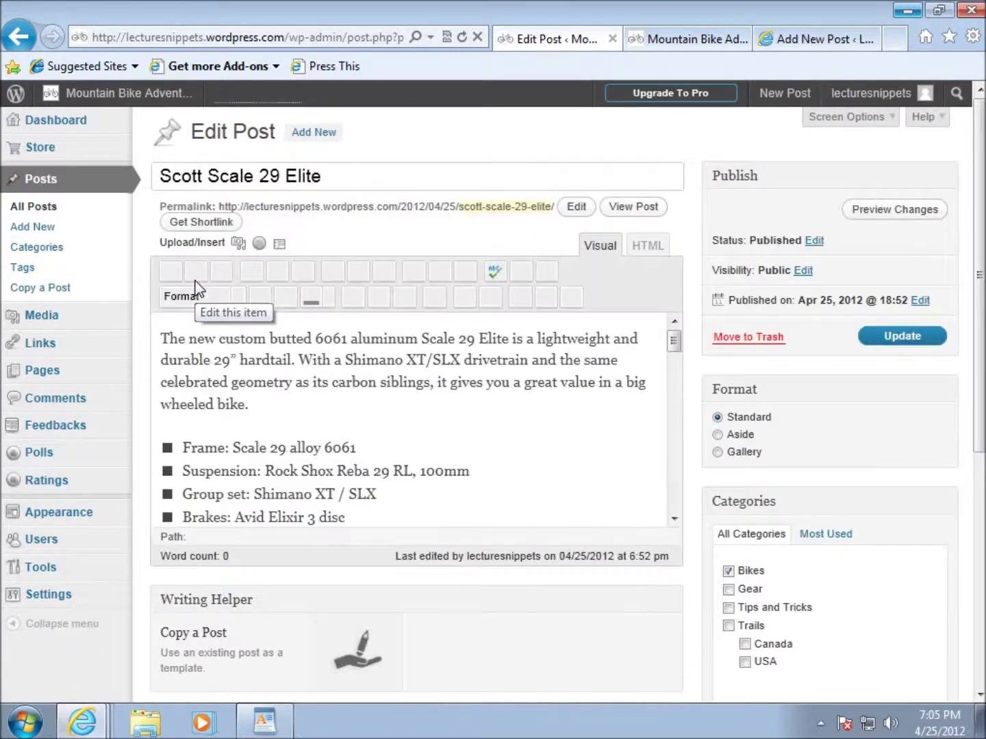
{"action": "left_click", "coordinate": [352, 415]}
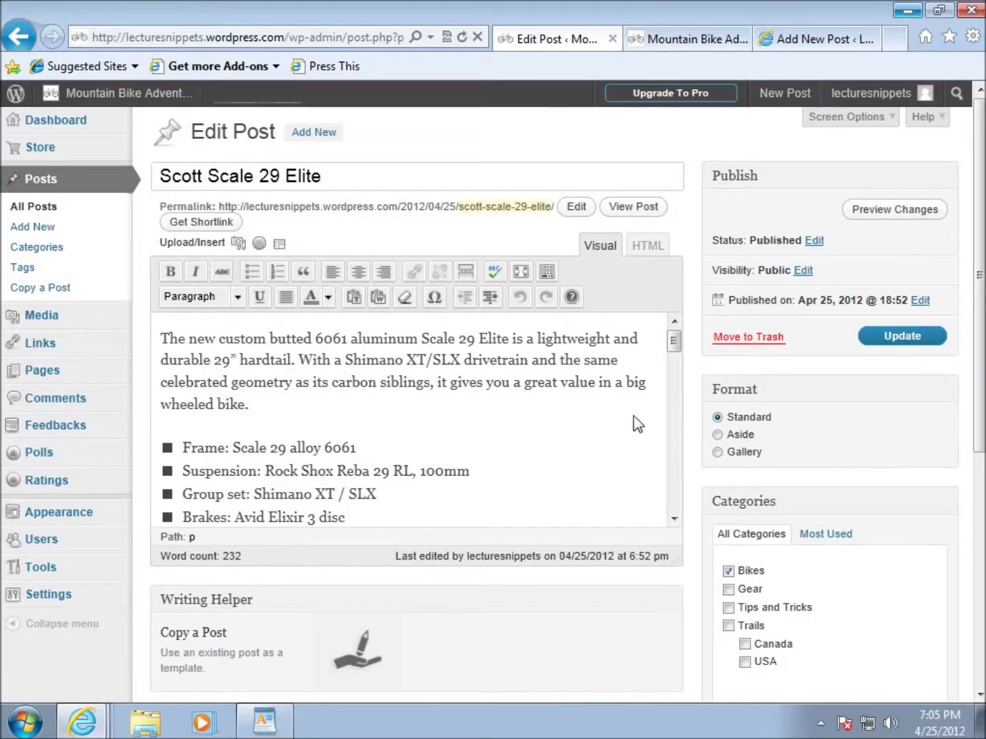
{"action": "scroll", "coordinate": [616, 414], "scroll_direction": "down", "scroll_amount": 2}
{"action": "scroll", "coordinate": [356, 423], "scroll_direction": "up", "scroll_amount": 4}
- Start adding media at the beginning of the post text, and review the allowed upload file types and the options for inserting from a URL
{"action": "left_click", "coordinate": [162, 338]}
{"action": "left_click", "coordinate": [237, 243]}
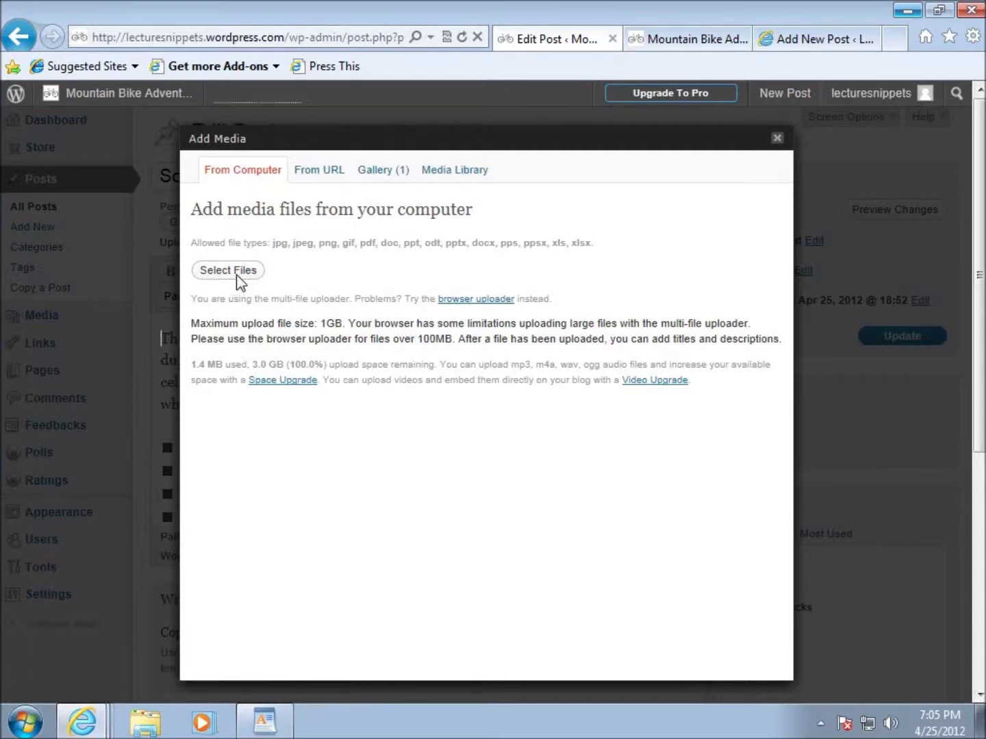
{"action": "left_click_drag", "start_coordinate": [601, 243], "coordinate": [253, 254]}
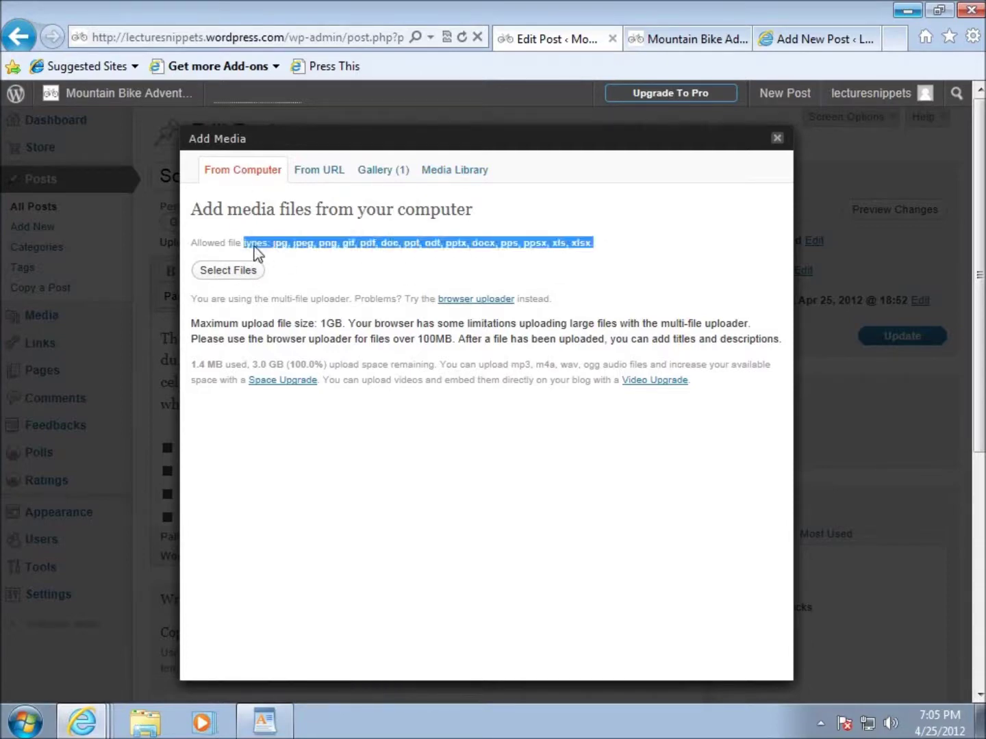
{"action": "left_click", "coordinate": [354, 268]}
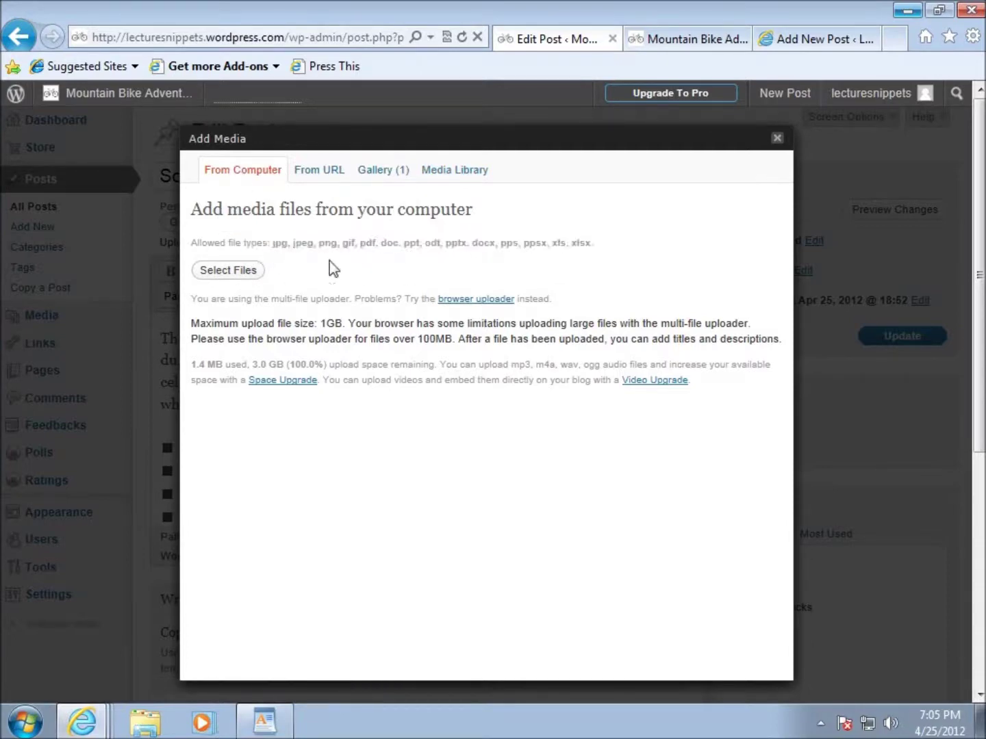
{"action": "left_click", "coordinate": [317, 179]}
{"action": "left_click", "coordinate": [365, 286]}
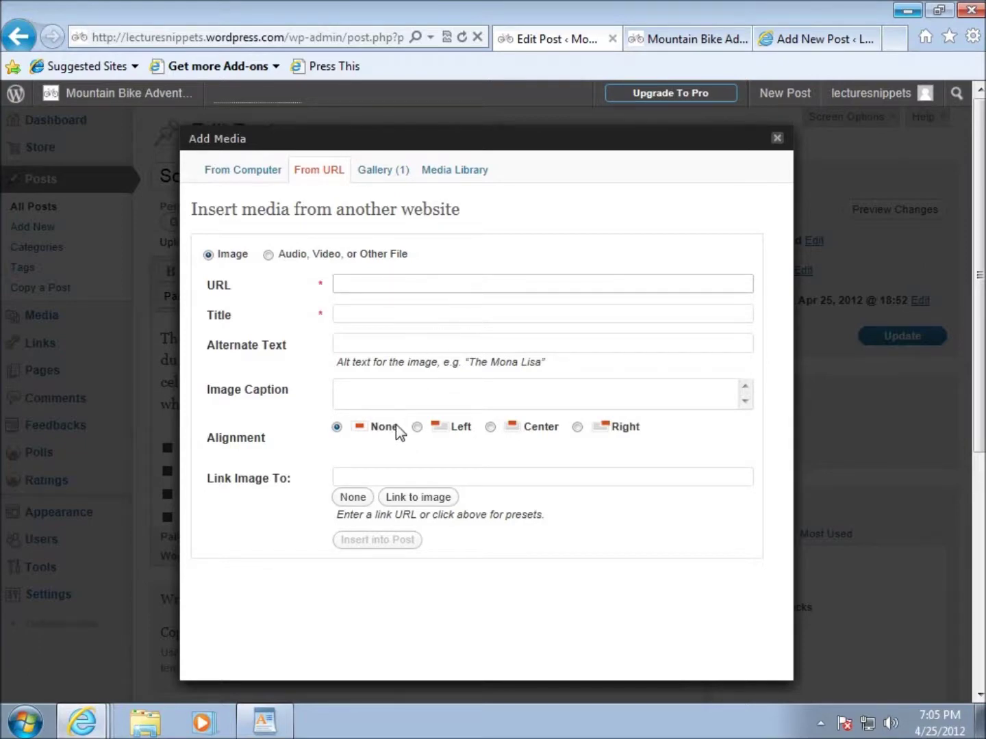
- Show the details of the bikepic image in the media library and review its file information and dimensions
{"action": "left_click", "coordinate": [454, 172]}
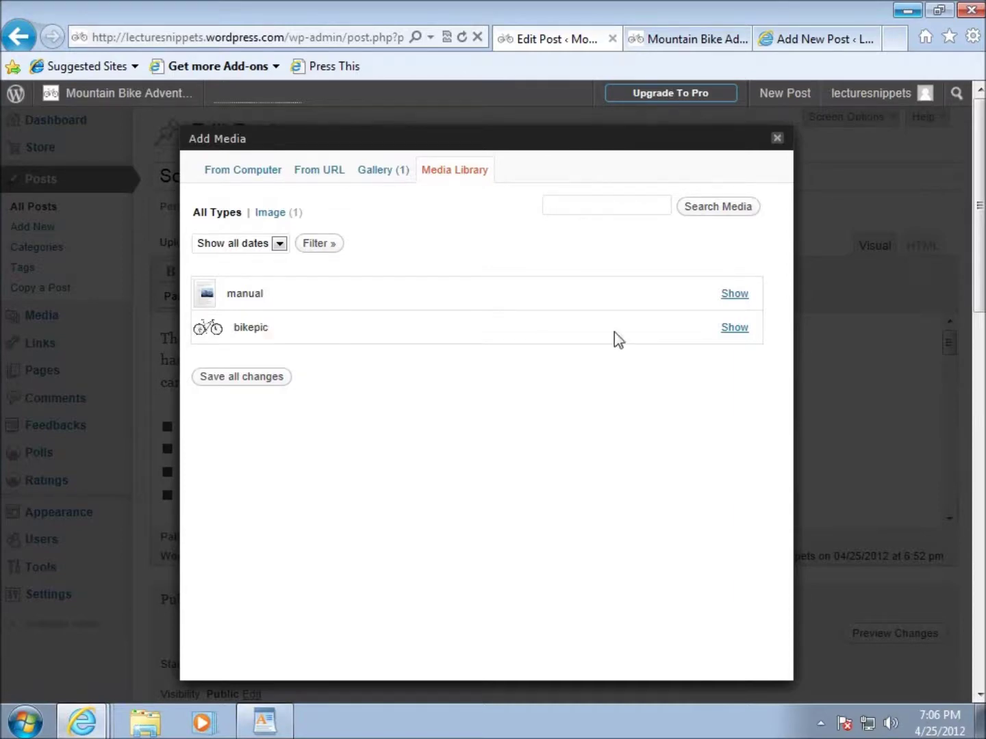
{"action": "left_click", "coordinate": [739, 328]}
{"action": "scroll", "coordinate": [746, 329], "scroll_direction": "down", "scroll_amount": 4}
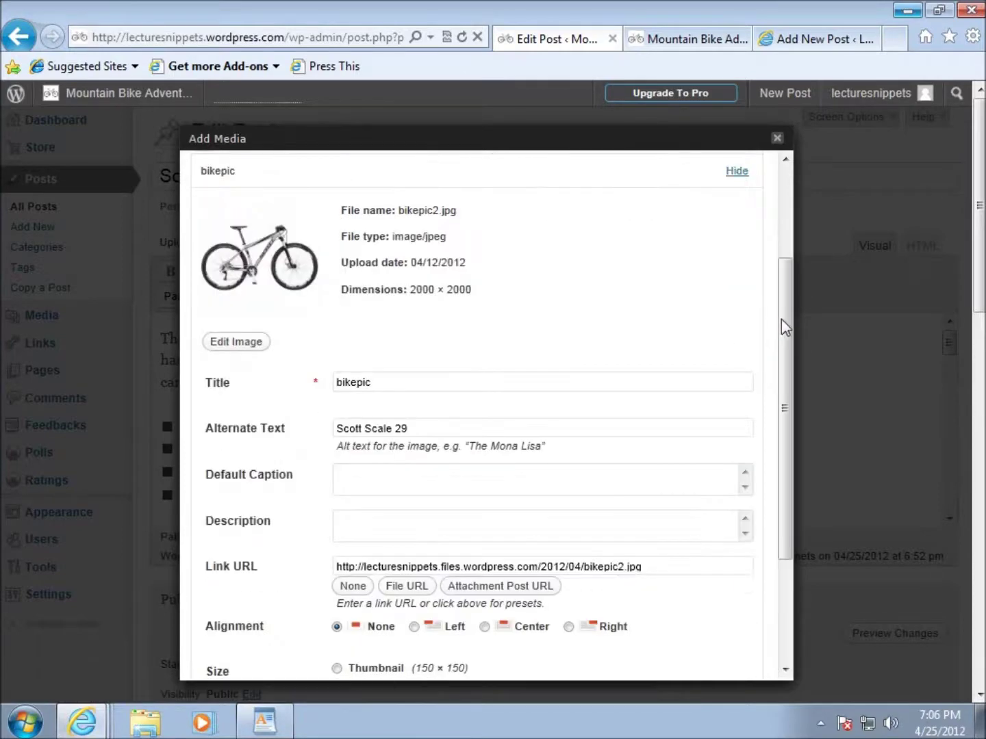
{"action": "left_click_drag", "start_coordinate": [781, 332], "coordinate": [784, 313]}
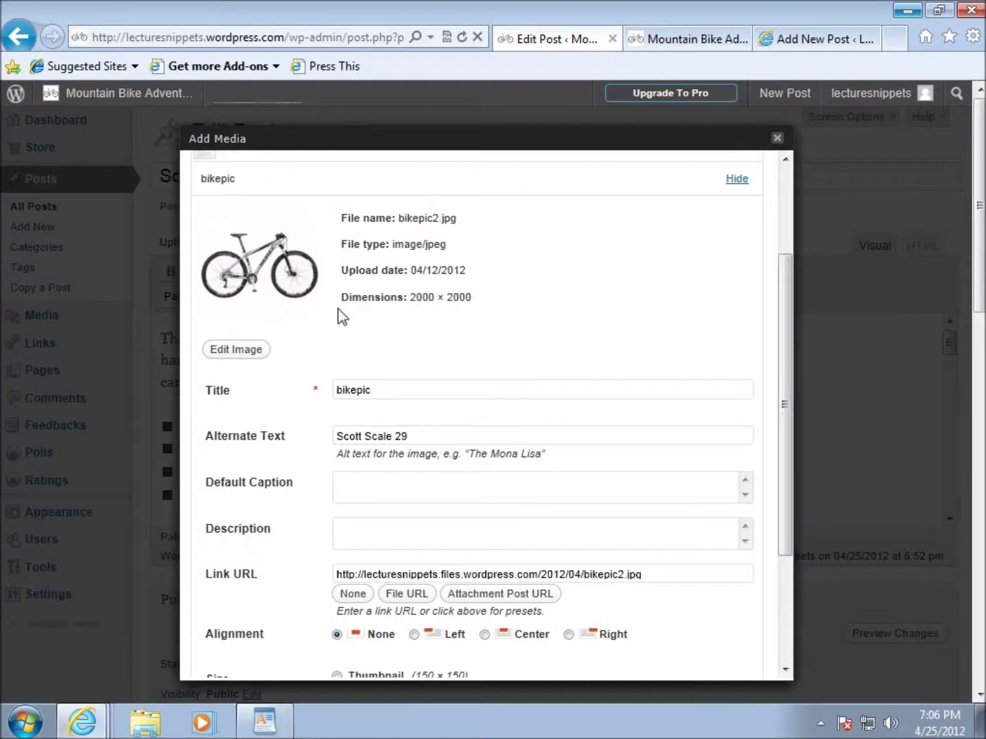
{"action": "double_click", "coordinate": [471, 299]}
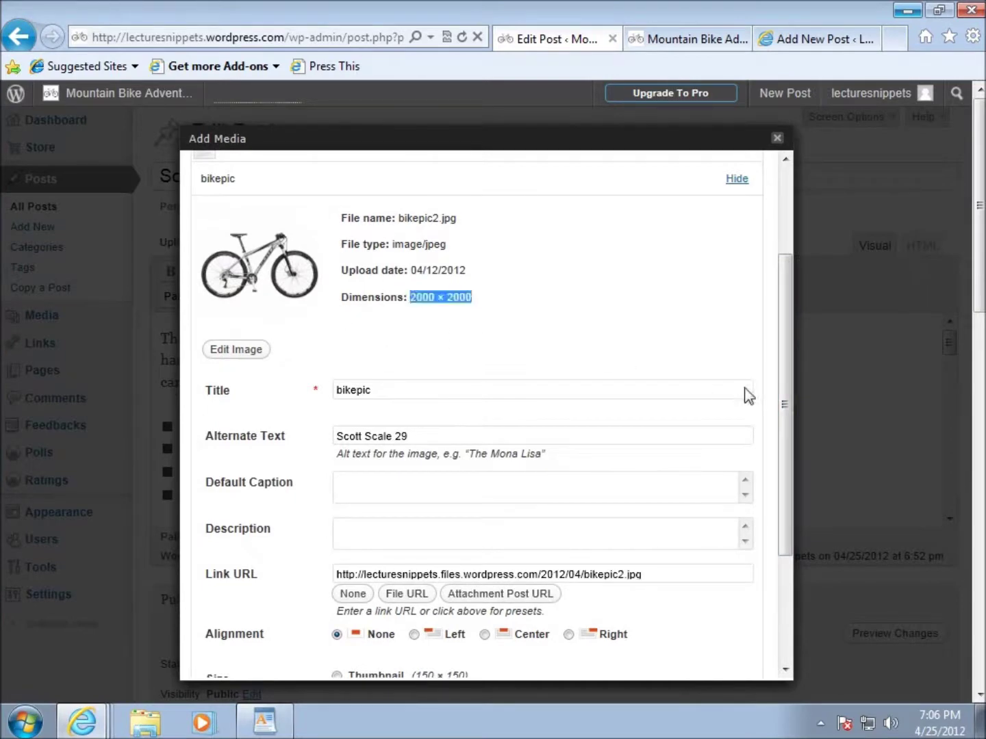
{"action": "left_click_drag", "start_coordinate": [780, 393], "coordinate": [791, 470]}
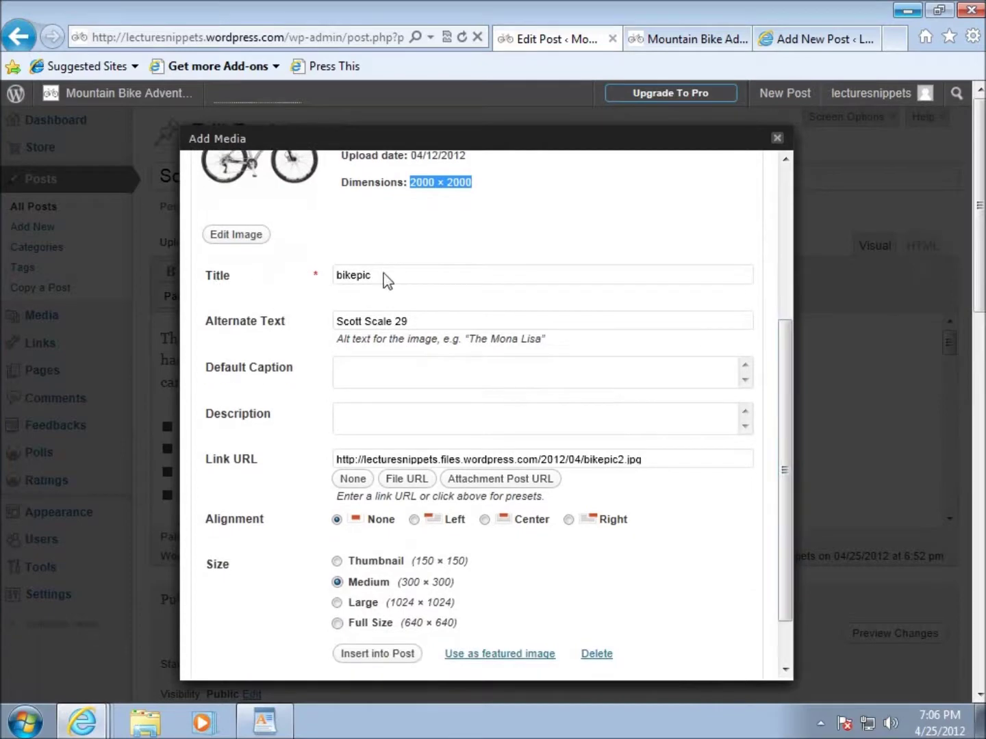
- Examine the bikepic image's title, alternate text, caption, description and link URL fields
{"action": "left_click_drag", "start_coordinate": [384, 275], "coordinate": [336, 279]}
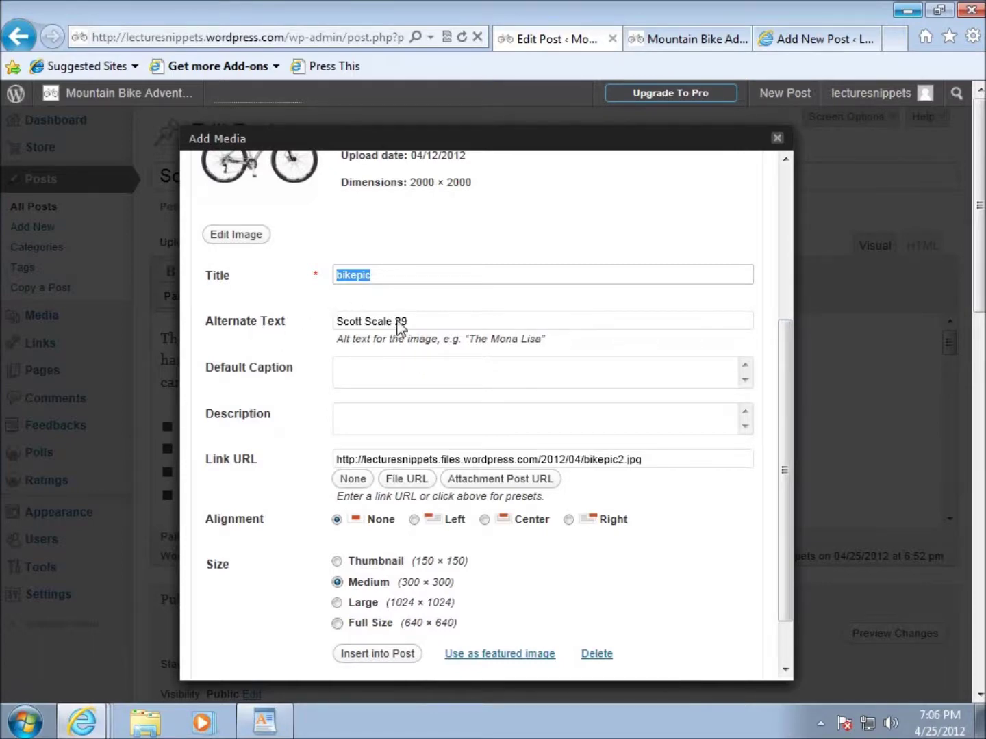
{"action": "left_click", "coordinate": [418, 324]}
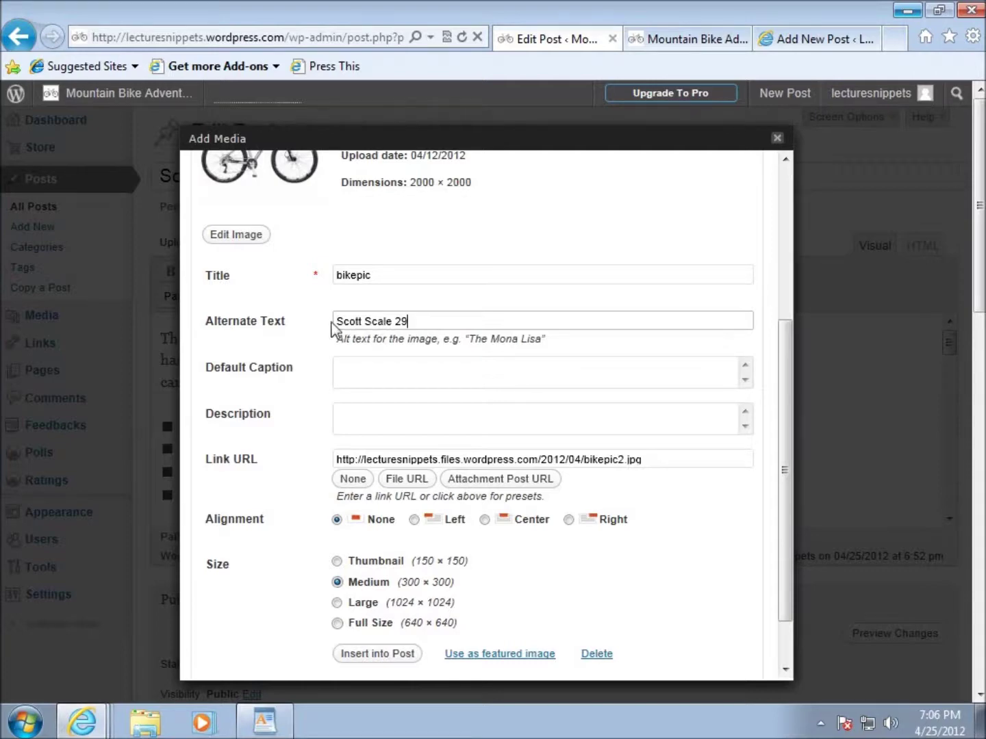
{"action": "left_click_drag", "start_coordinate": [422, 321], "coordinate": [340, 322]}
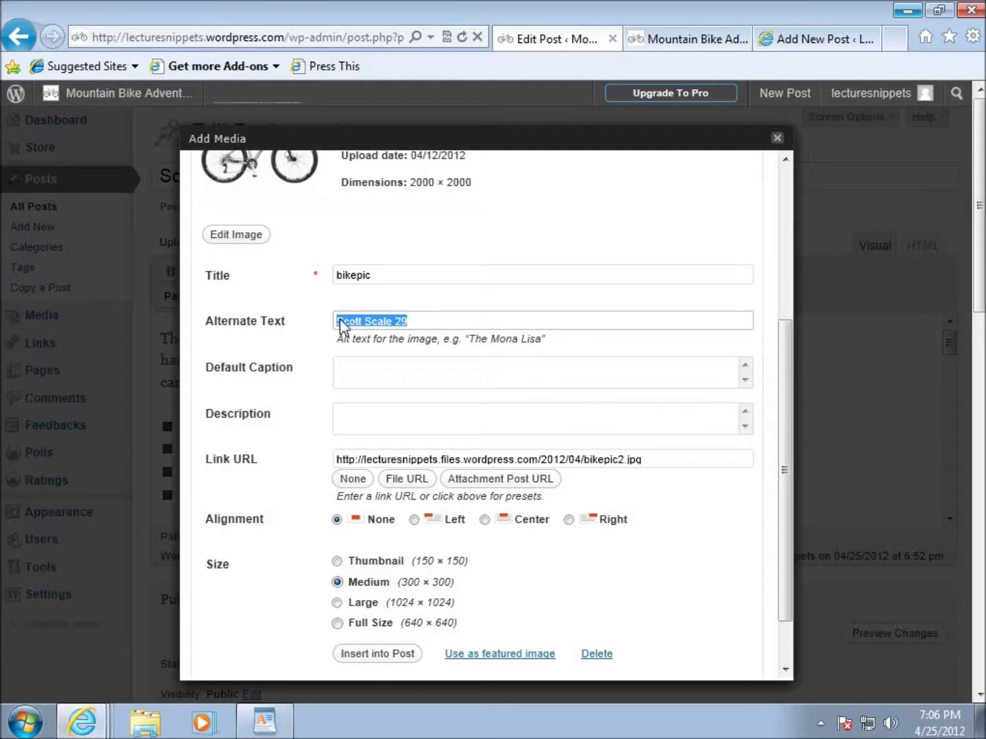
{"action": "left_click", "coordinate": [410, 321]}
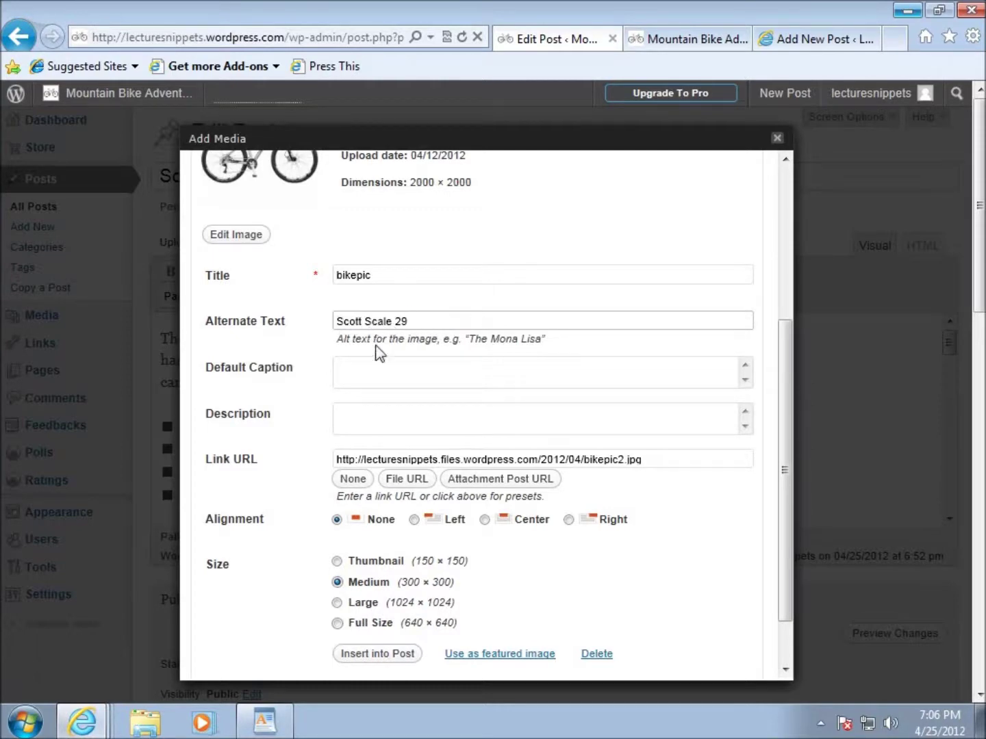
{"action": "scroll", "coordinate": [377, 352], "scroll_direction": "down", "scroll_amount": 2}
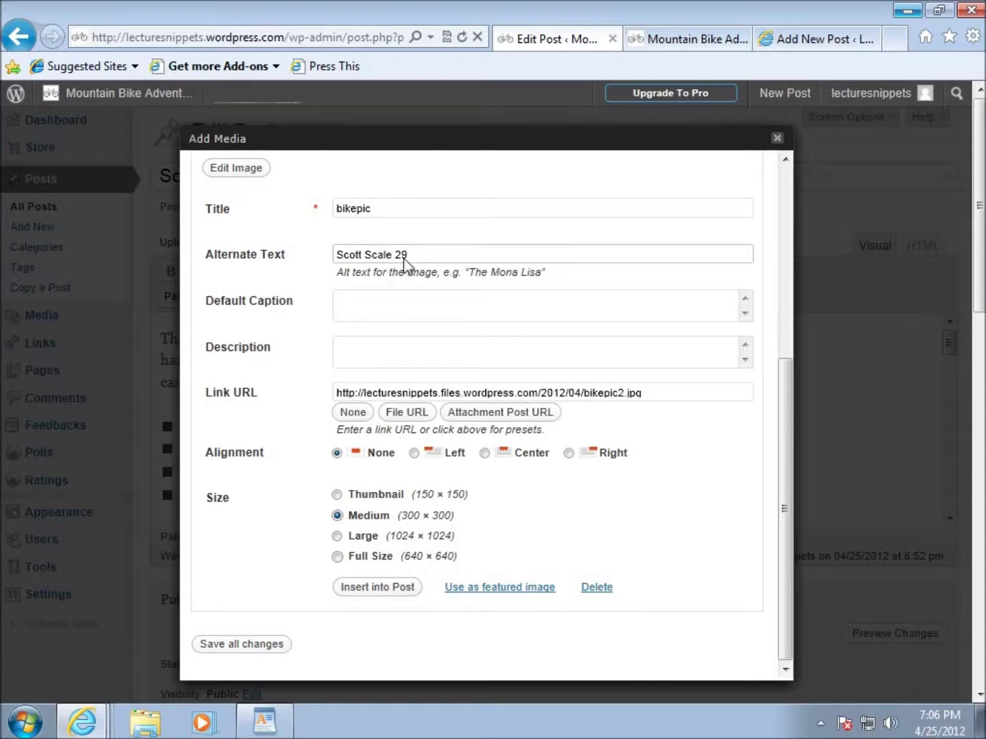
{"action": "left_click", "coordinate": [393, 311]}
{"action": "left_click", "coordinate": [370, 348]}
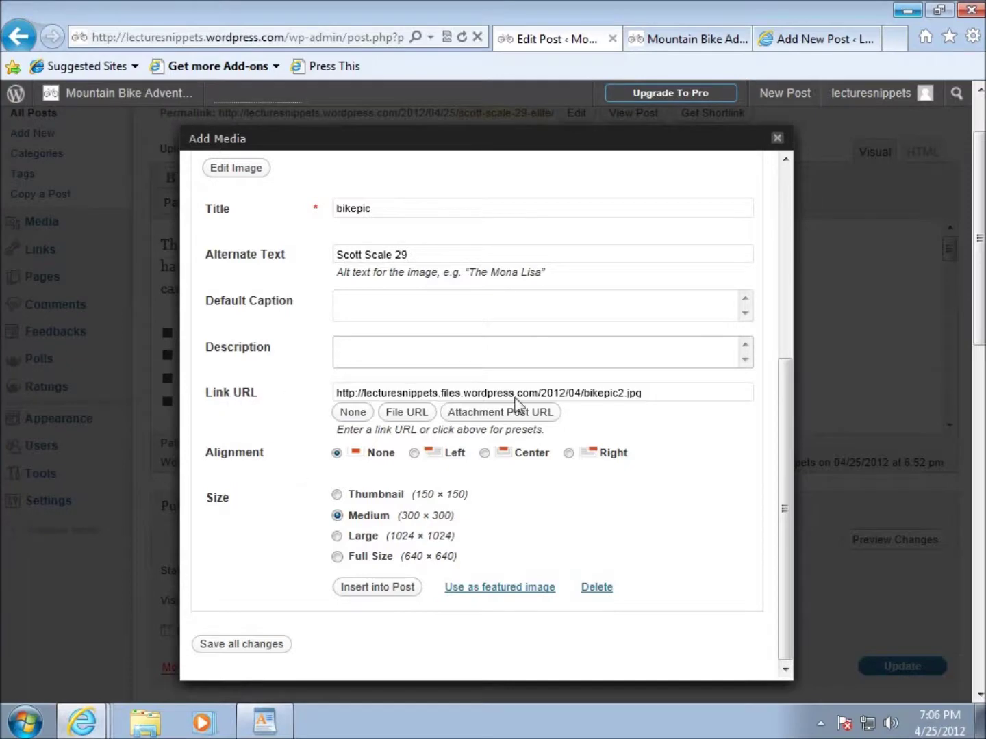
{"action": "left_click_drag", "start_coordinate": [650, 394], "coordinate": [348, 412]}
{"action": "left_click", "coordinate": [664, 412]}
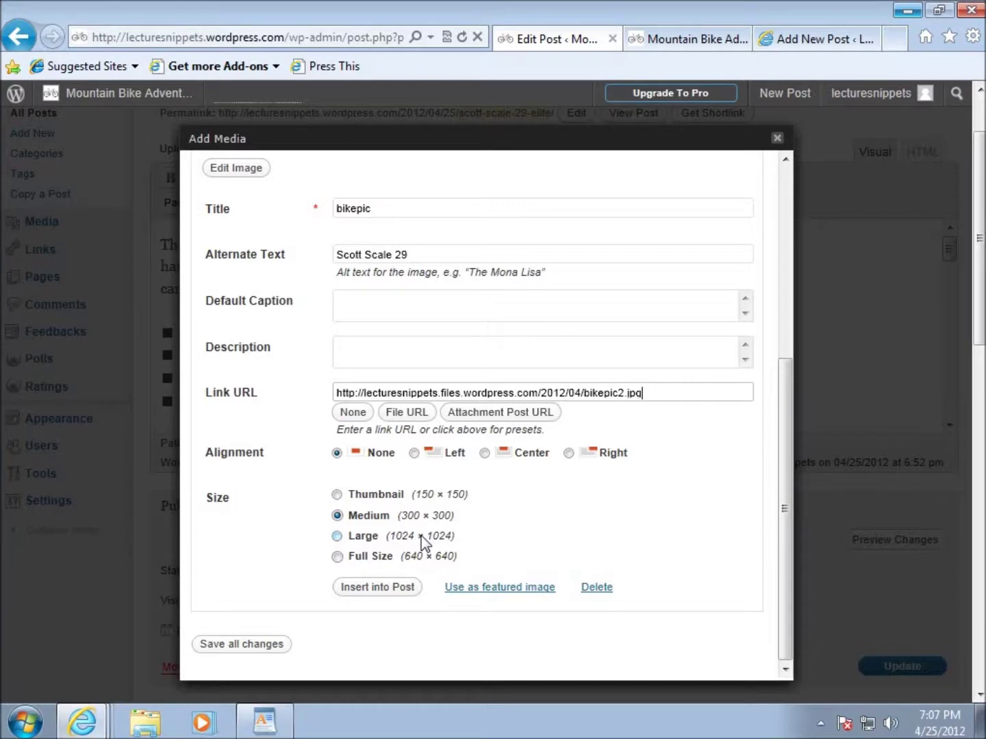
- Insert the bikepic image at Medium size (300 × 300) before the first paragraph and check it in the post
{"action": "left_click", "coordinate": [396, 588]}
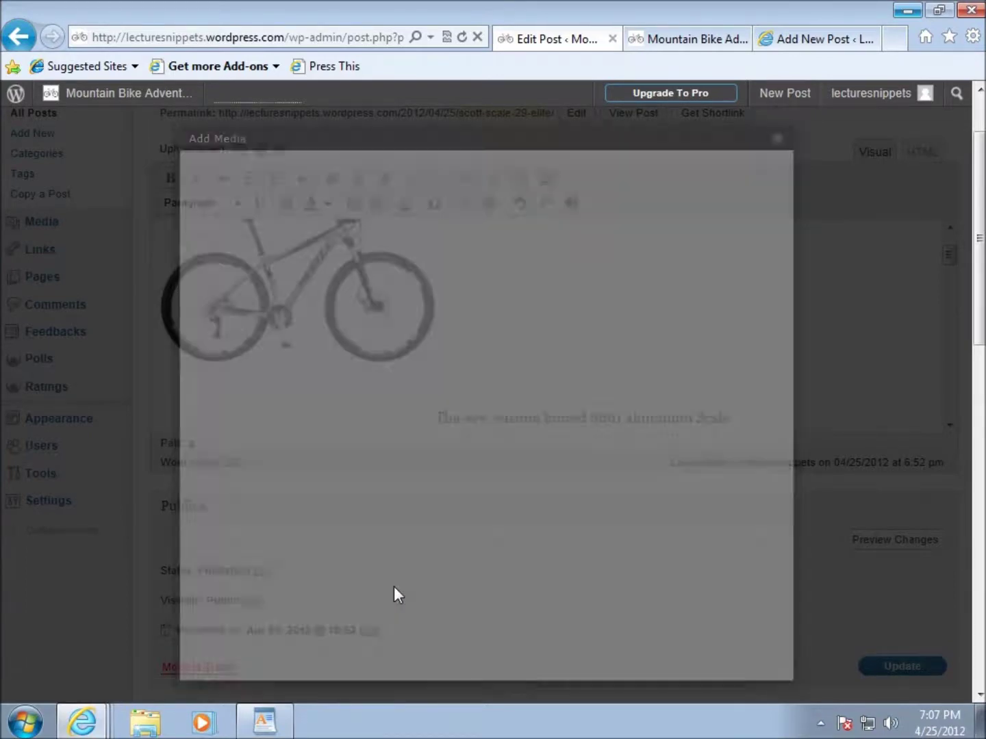
{"action": "scroll", "coordinate": [504, 387], "scroll_direction": "up", "scroll_amount": 5}
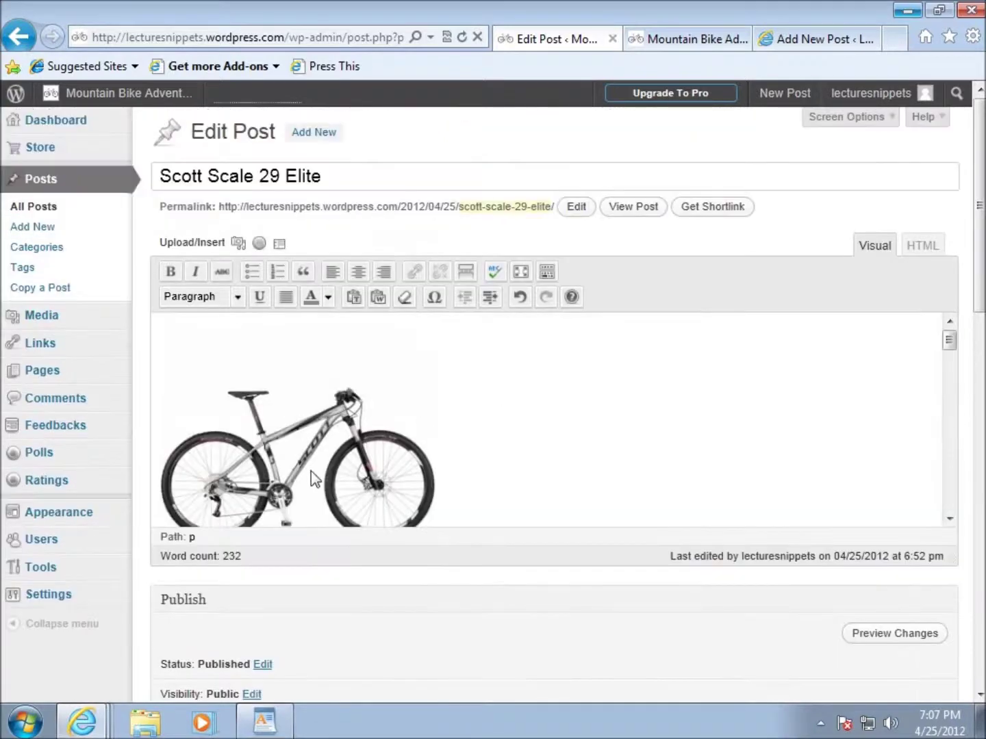
{"action": "scroll", "coordinate": [325, 463], "scroll_direction": "down", "scroll_amount": 1}
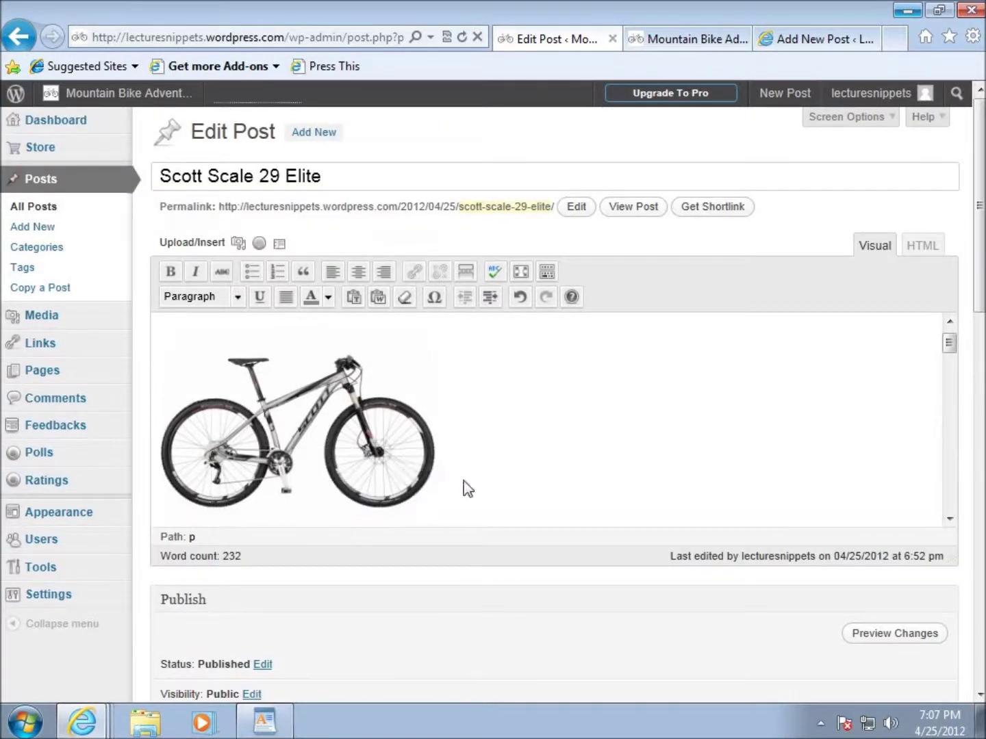
{"action": "left_click", "coordinate": [307, 432]}
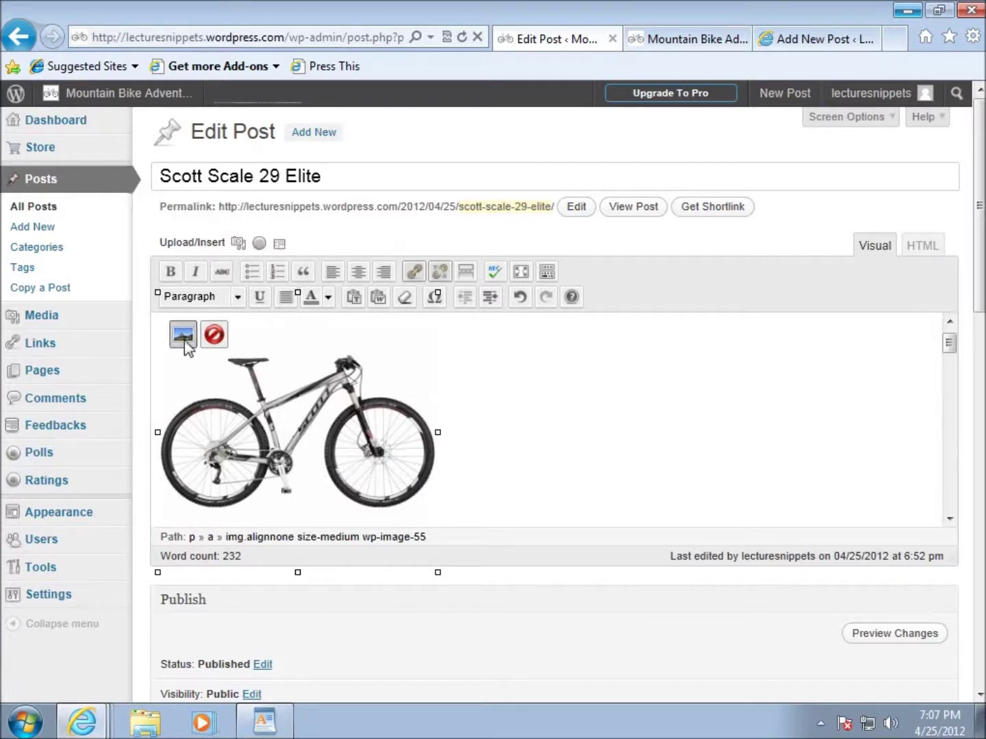
{"action": "left_click", "coordinate": [507, 453]}
- Examine the inserted image's HTML code, including its link, source, alternate text, width and height attributes
{"action": "left_click", "coordinate": [922, 246]}
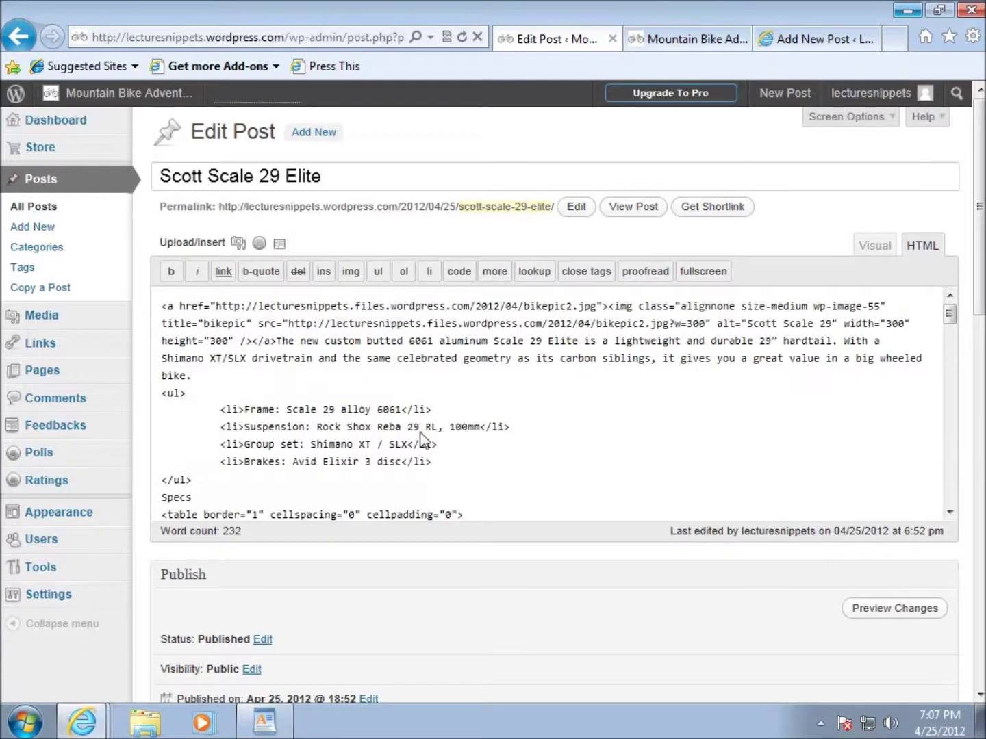
{"action": "mouse_move", "coordinate": [162, 307]}
{"action": "left_mouse_down"}
{"action": "mouse_move", "coordinate": [180, 310]}
{"action": "mouse_move", "coordinate": [161, 308]}
{"action": "left_mouse_up"}
{"action": "left_click", "coordinate": [186, 307]}
{"action": "left_click_drag", "start_coordinate": [597, 307], "coordinate": [730, 346]}
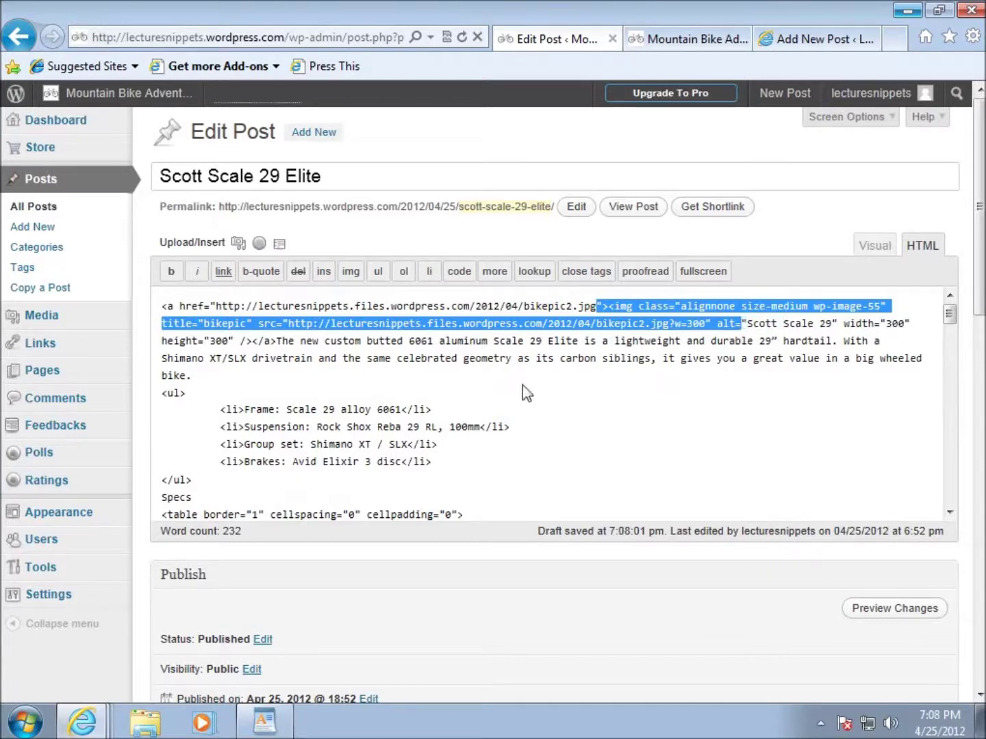
{"action": "left_click_drag", "start_coordinate": [844, 324], "coordinate": [897, 333]}
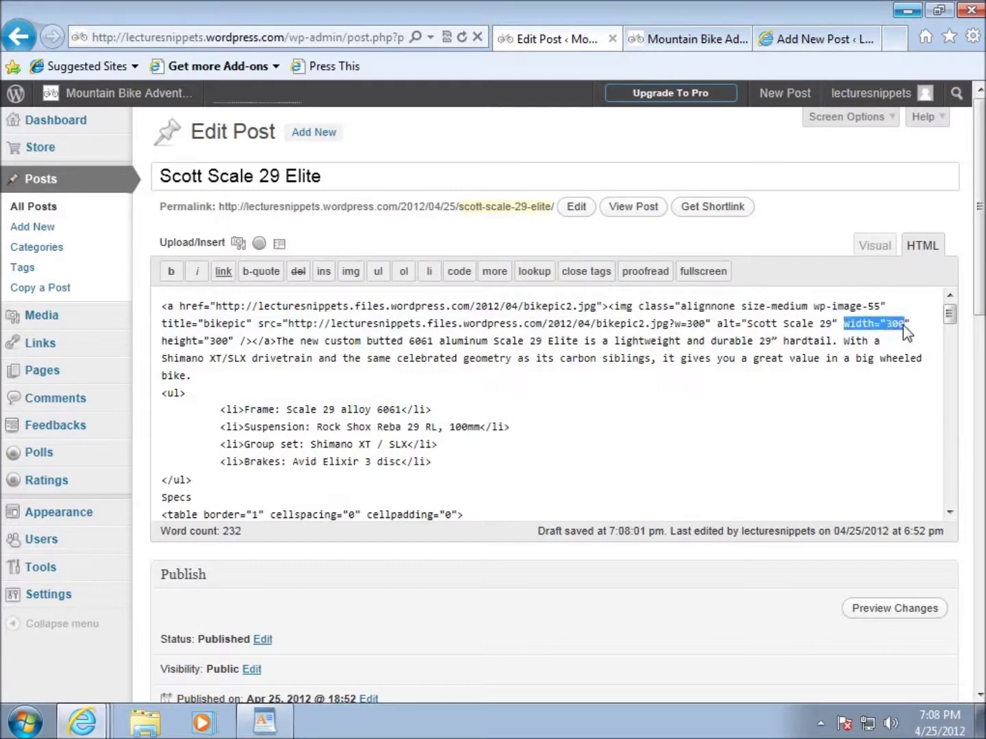
{"action": "left_click_drag", "start_coordinate": [163, 342], "coordinate": [232, 345]}
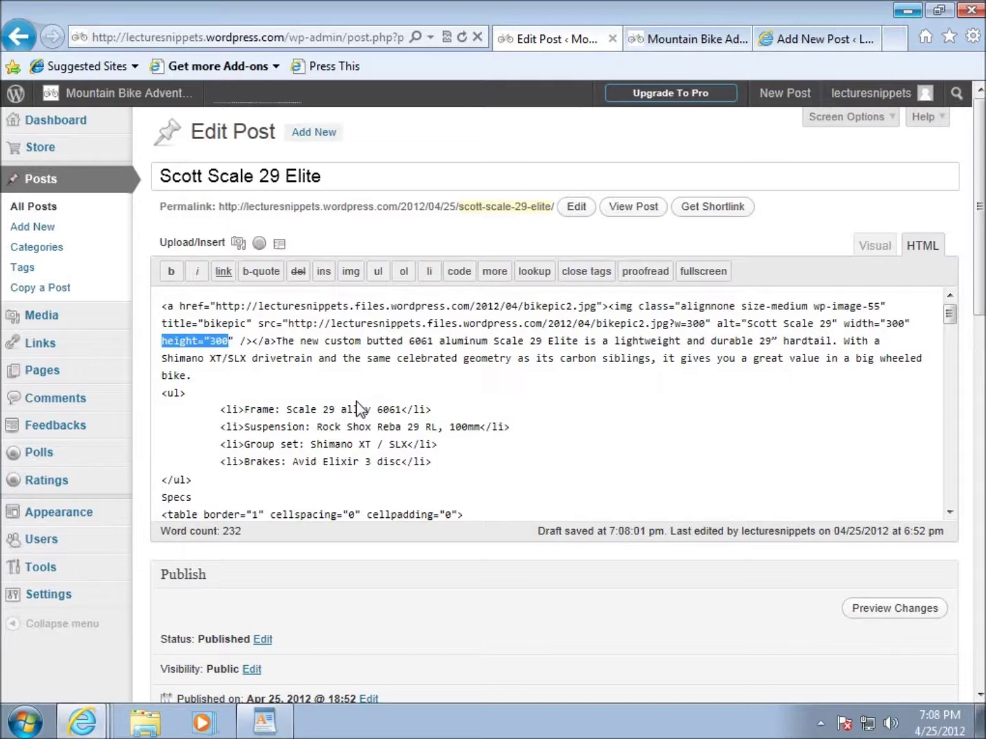
- Return to the visual view of the post and examine how the bike image sits against the first paragraph
{"action": "left_click", "coordinate": [866, 254]}
{"action": "left_click", "coordinate": [290, 428]}
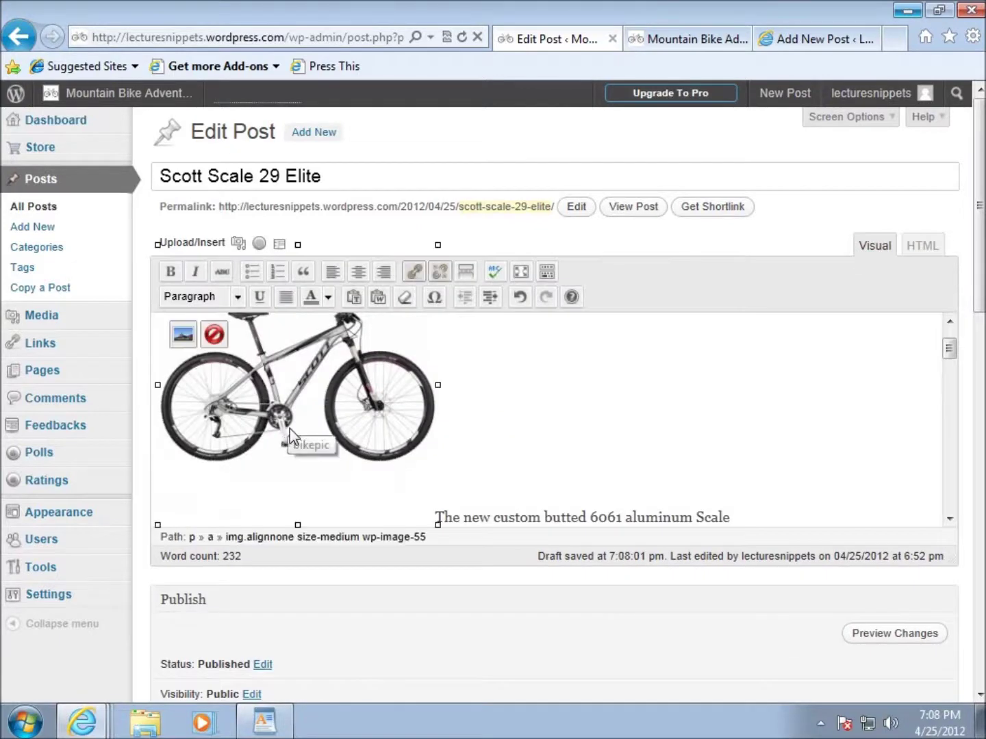
{"action": "scroll", "coordinate": [586, 442], "scroll_direction": "down", "scroll_amount": 3}
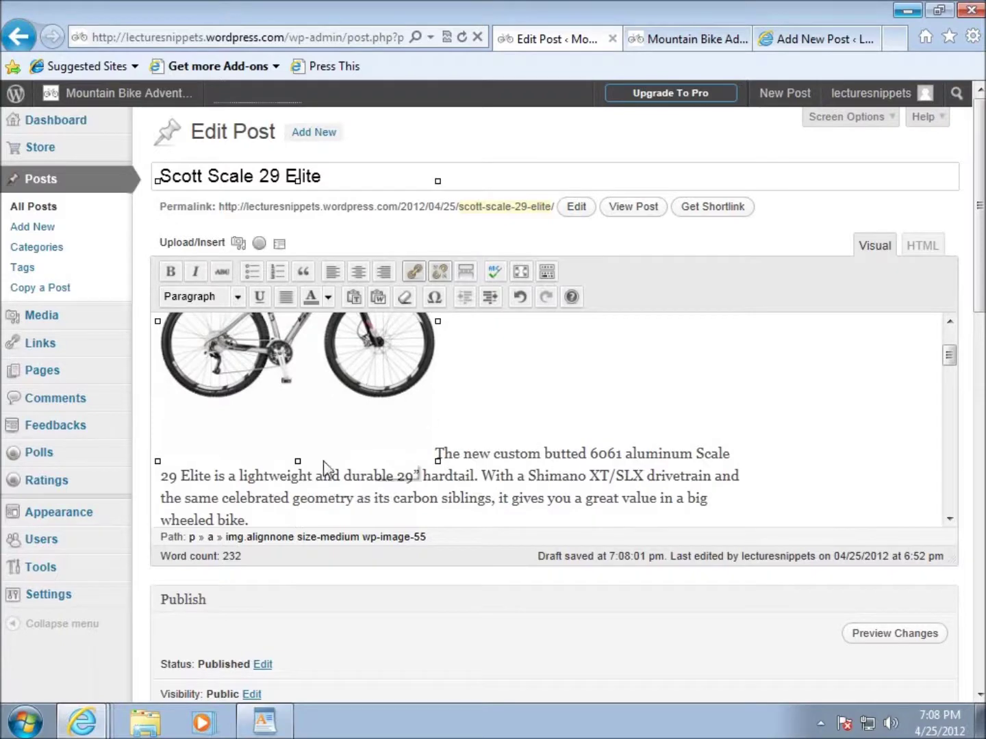
{"action": "scroll", "coordinate": [507, 476], "scroll_direction": "up", "scroll_amount": 2}
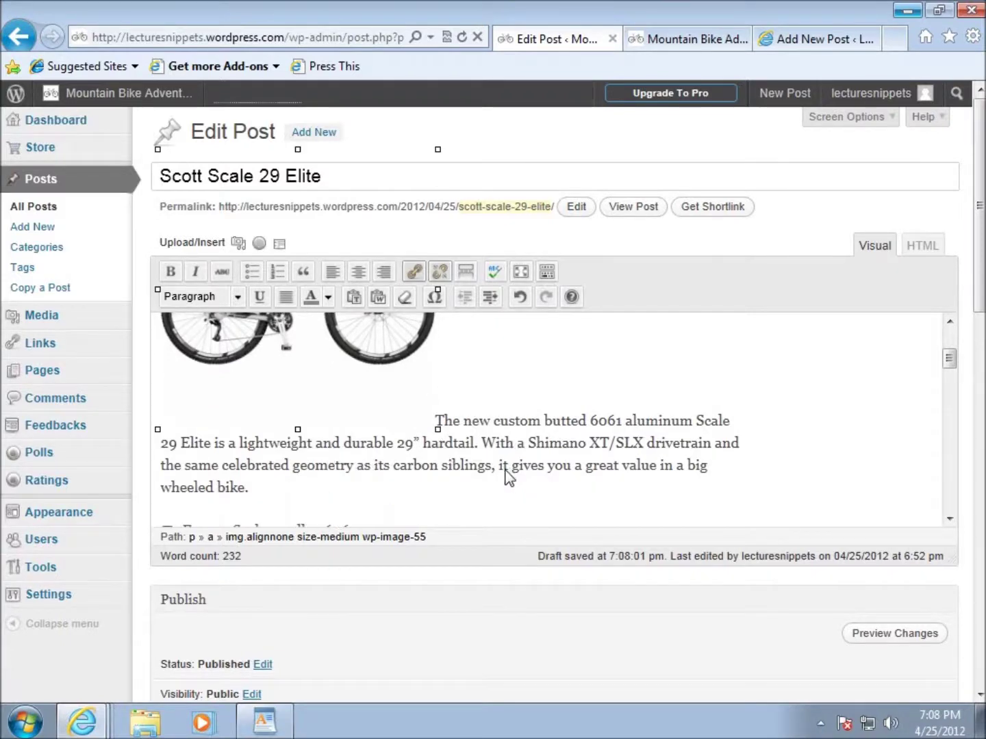
{"action": "scroll", "coordinate": [474, 496], "scroll_direction": "down", "scroll_amount": 1}
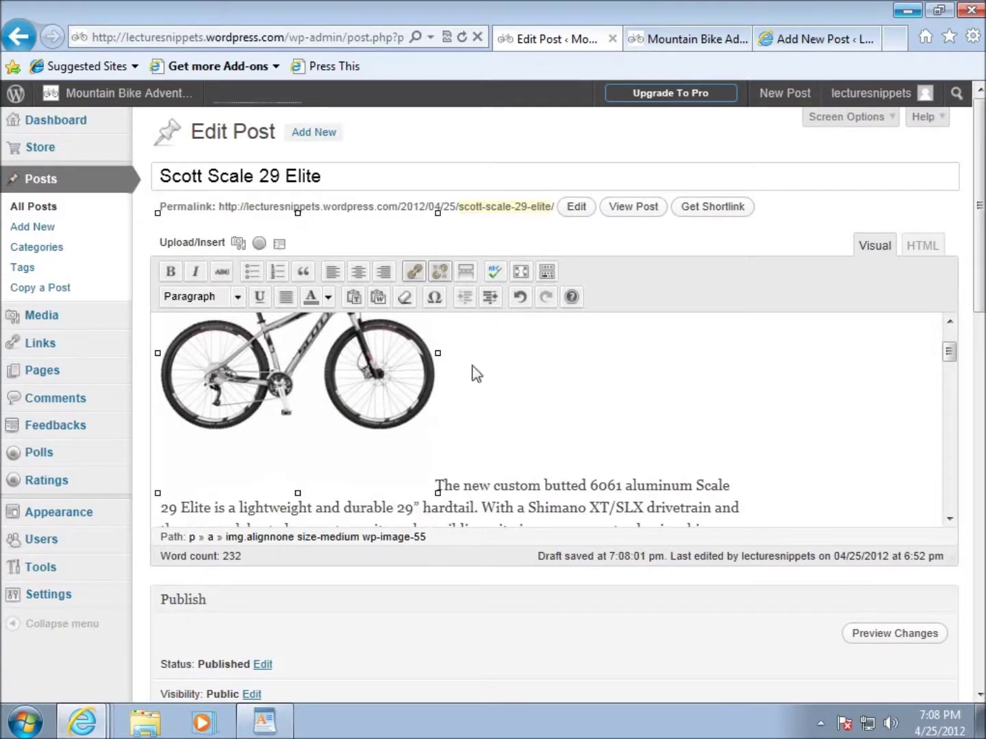
{"action": "scroll", "coordinate": [367, 438], "scroll_direction": "up", "scroll_amount": 2}
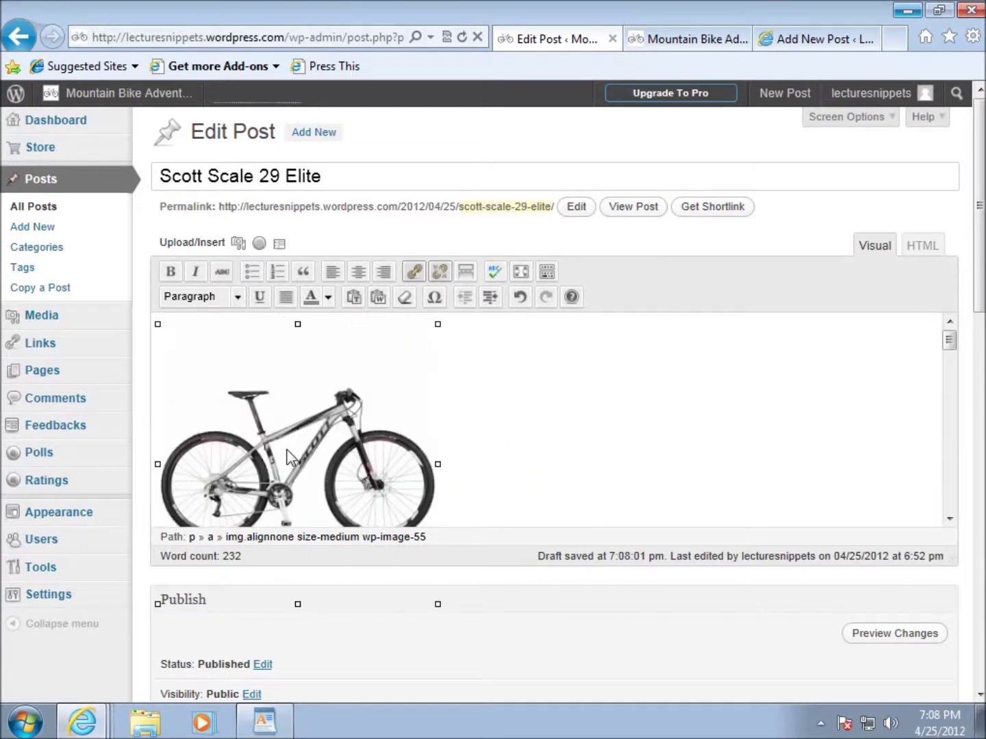
- Open the inserted bike image's settings and preview it at 90%, 80%, 70% and 60% before returning its size to 100%
{"action": "left_click", "coordinate": [241, 411]}
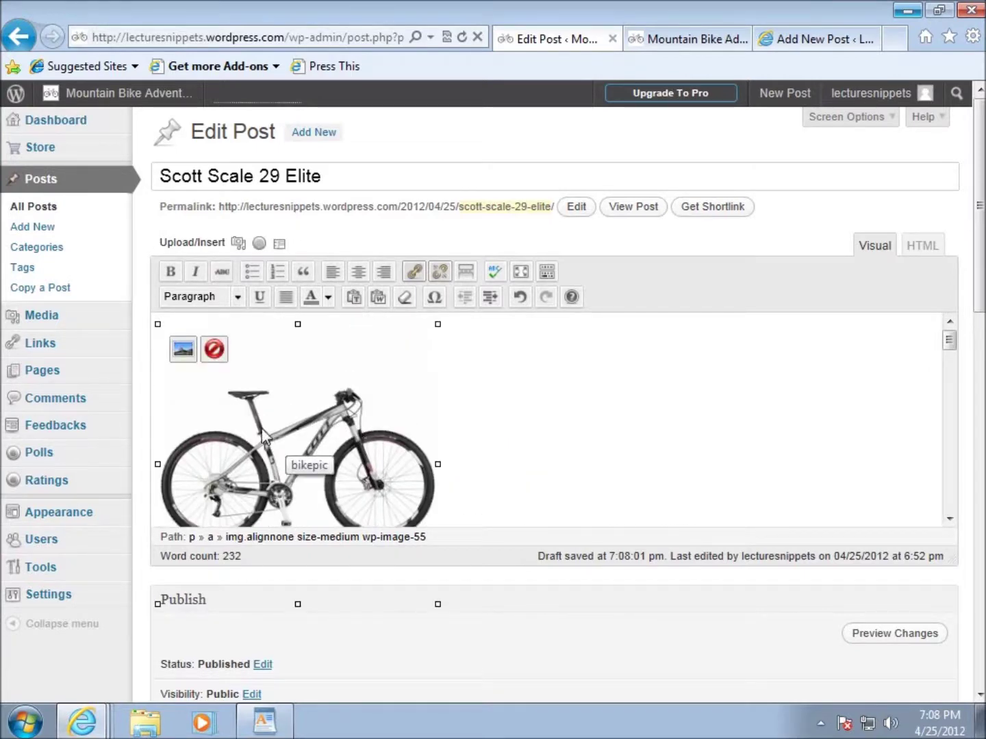
{"action": "left_click", "coordinate": [183, 351]}
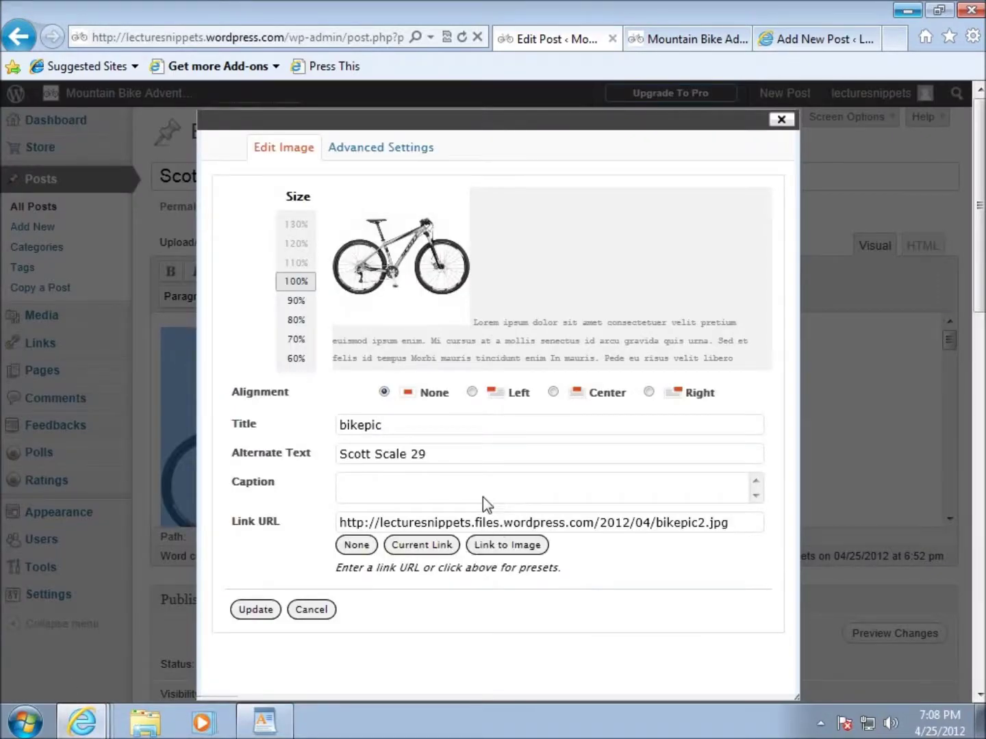
{"action": "left_click", "coordinate": [299, 302]}
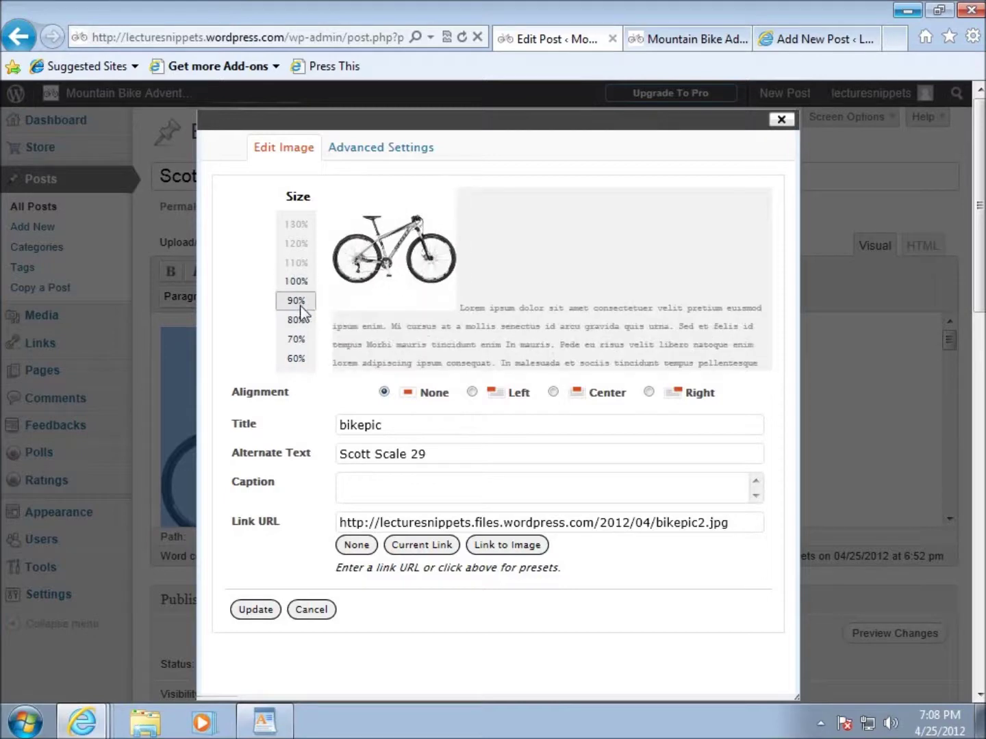
{"action": "left_click", "coordinate": [296, 320]}
{"action": "left_click", "coordinate": [296, 339]}
{"action": "left_click", "coordinate": [296, 358]}
{"action": "left_click", "coordinate": [296, 281]}
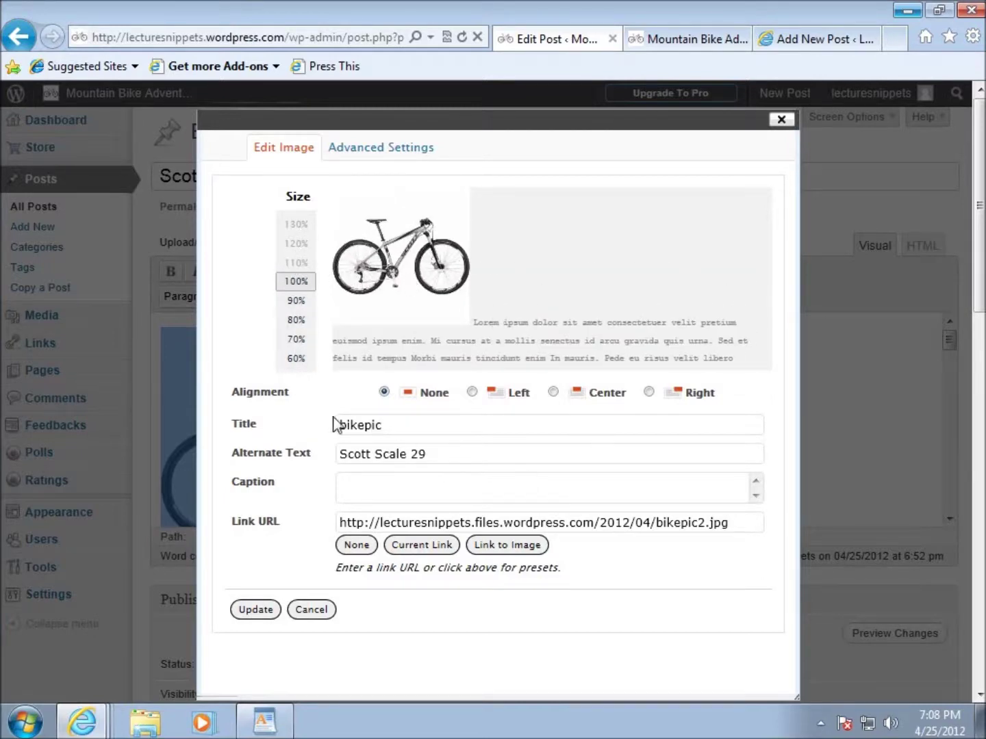
- Align the bike image to the left so the text wraps beside it, and apply the setting to the post
{"action": "left_click", "coordinate": [472, 392]}
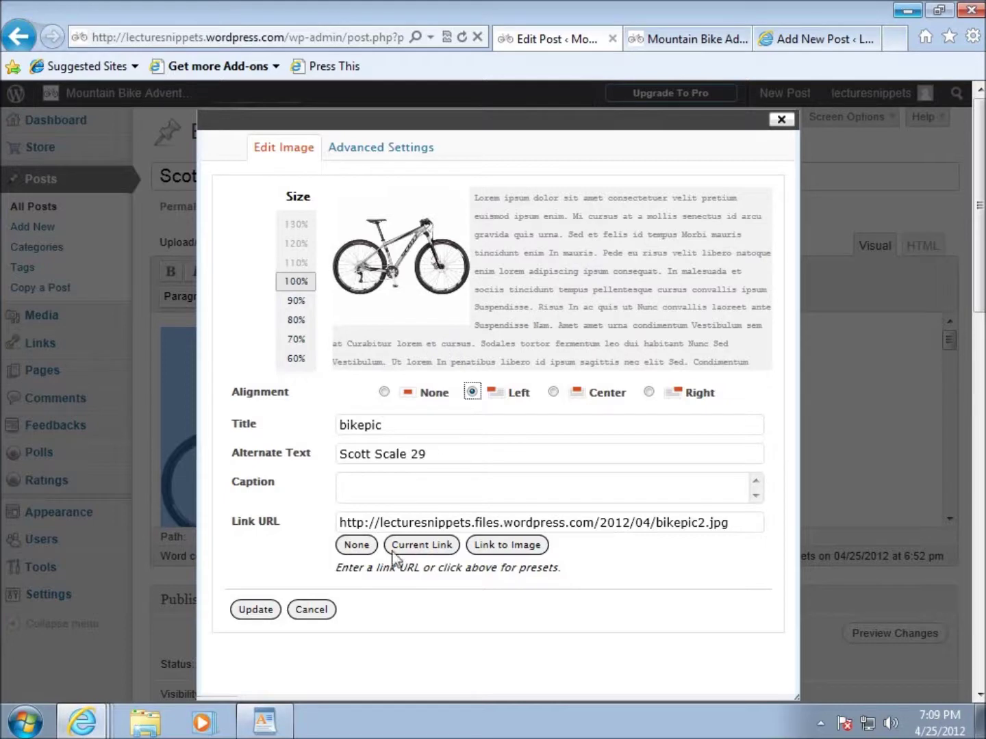
{"action": "left_click", "coordinate": [264, 612]}
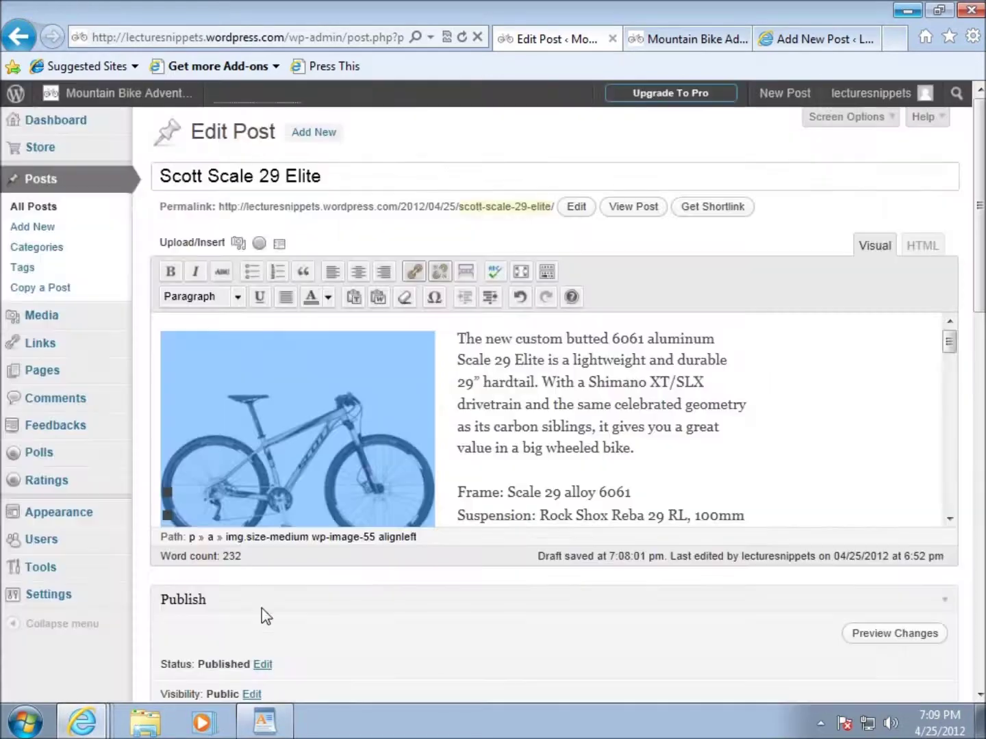
{"action": "left_click", "coordinate": [548, 409]}
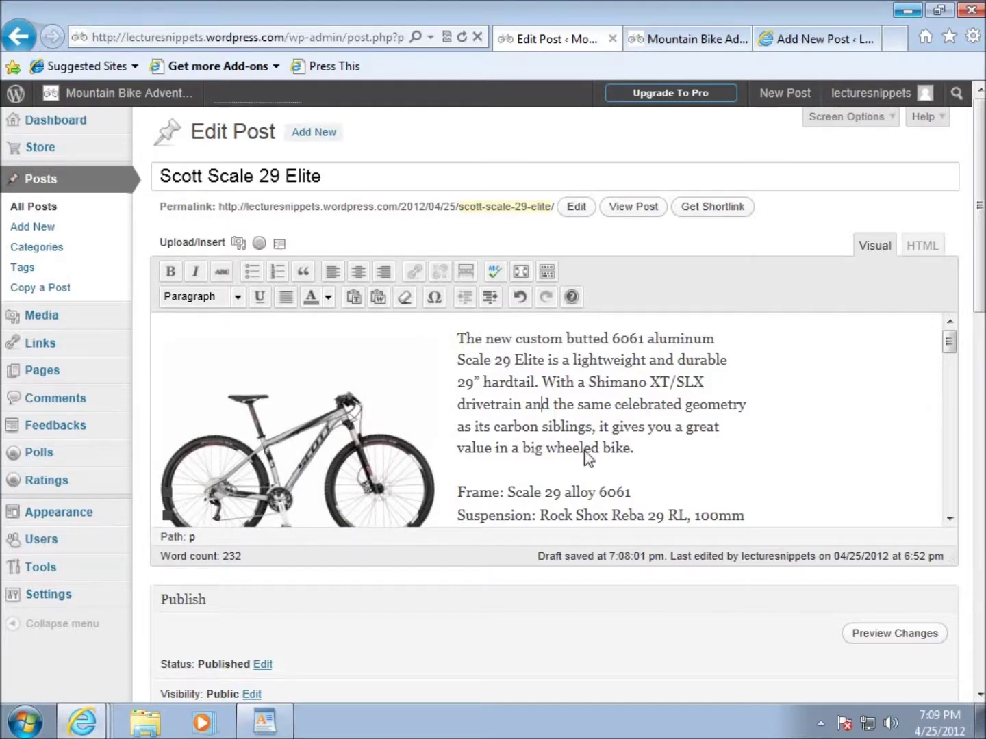
- Collapse and re-expand the post's Publish section, and update the published post with the left-aligned image
{"action": "scroll", "coordinate": [753, 381], "scroll_direction": "down", "scroll_amount": 3}
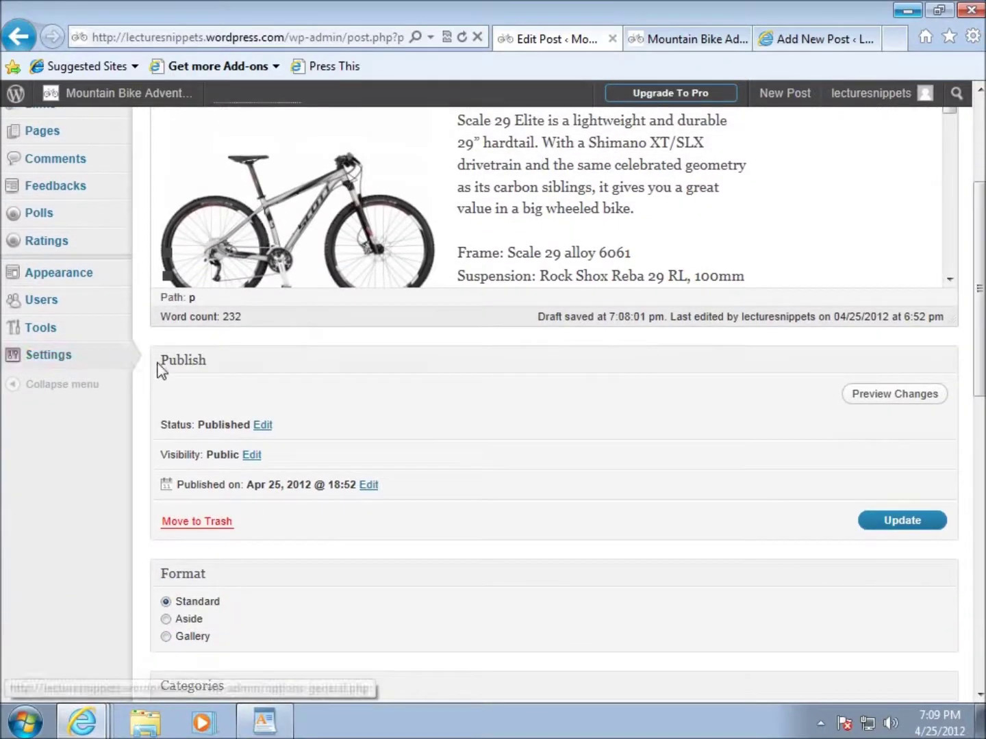
{"action": "left_click", "coordinate": [224, 371]}
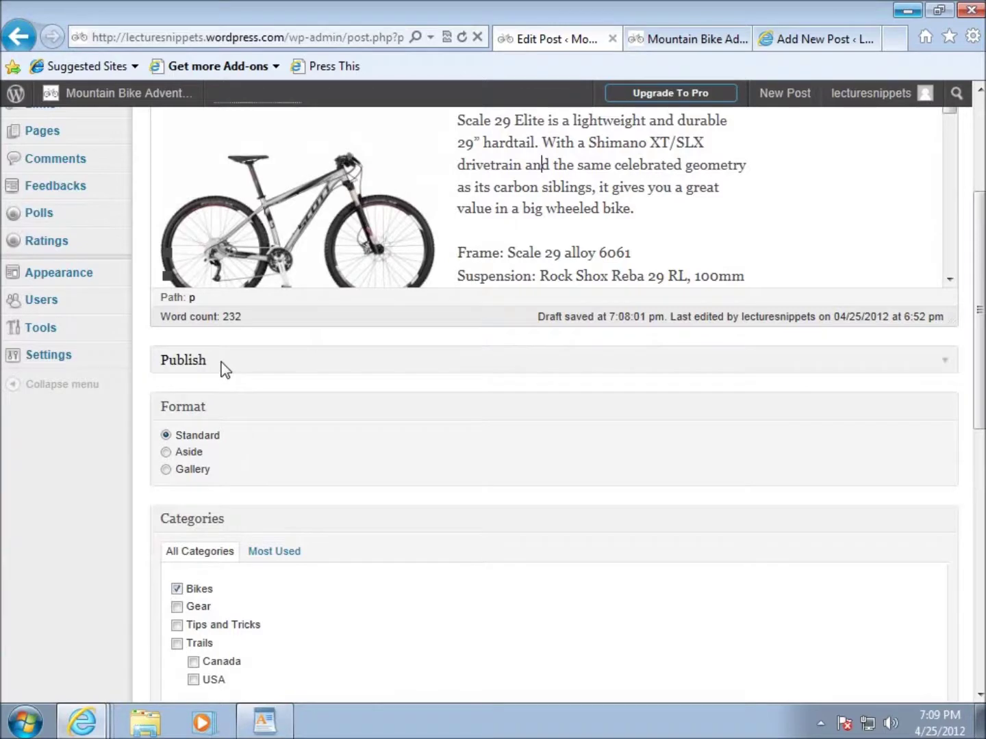
{"action": "left_click", "coordinate": [222, 362]}
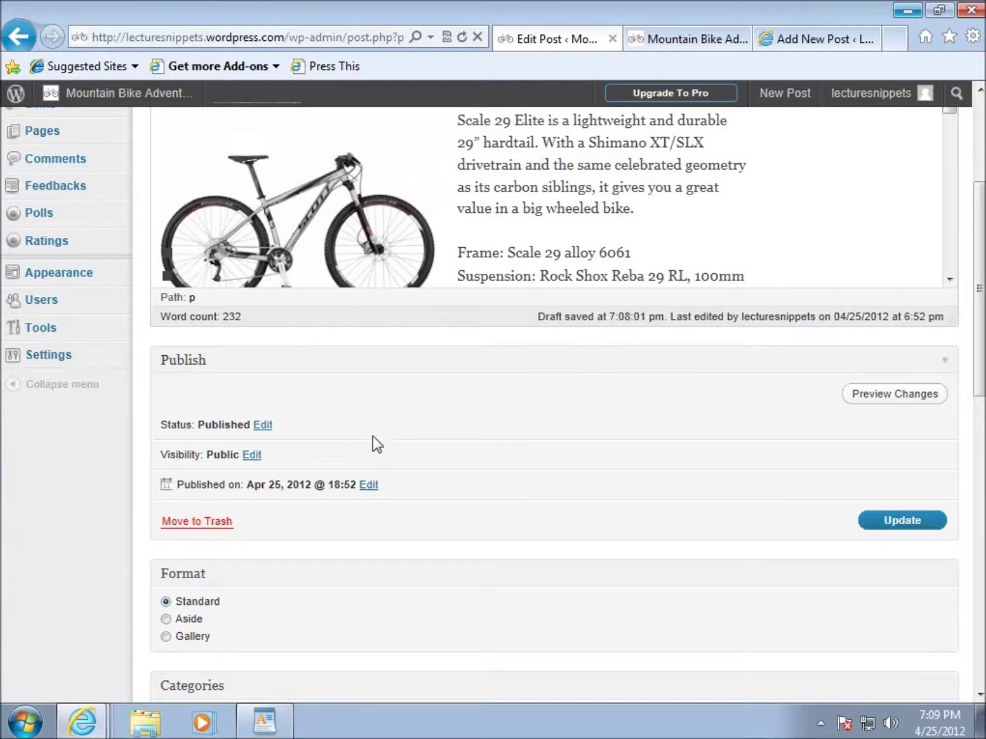
{"action": "left_click", "coordinate": [903, 523]}
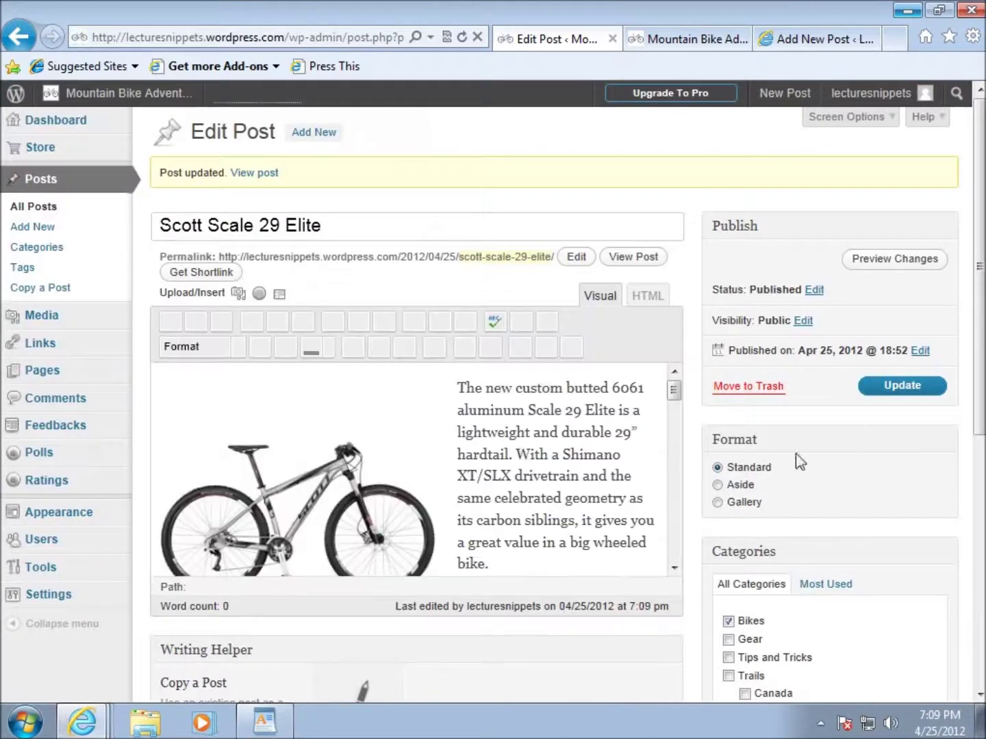
- Reload the Mountain Bike Adventures home page and examine how the post's text wraps around the bike image
{"action": "left_click", "coordinate": [676, 42]}
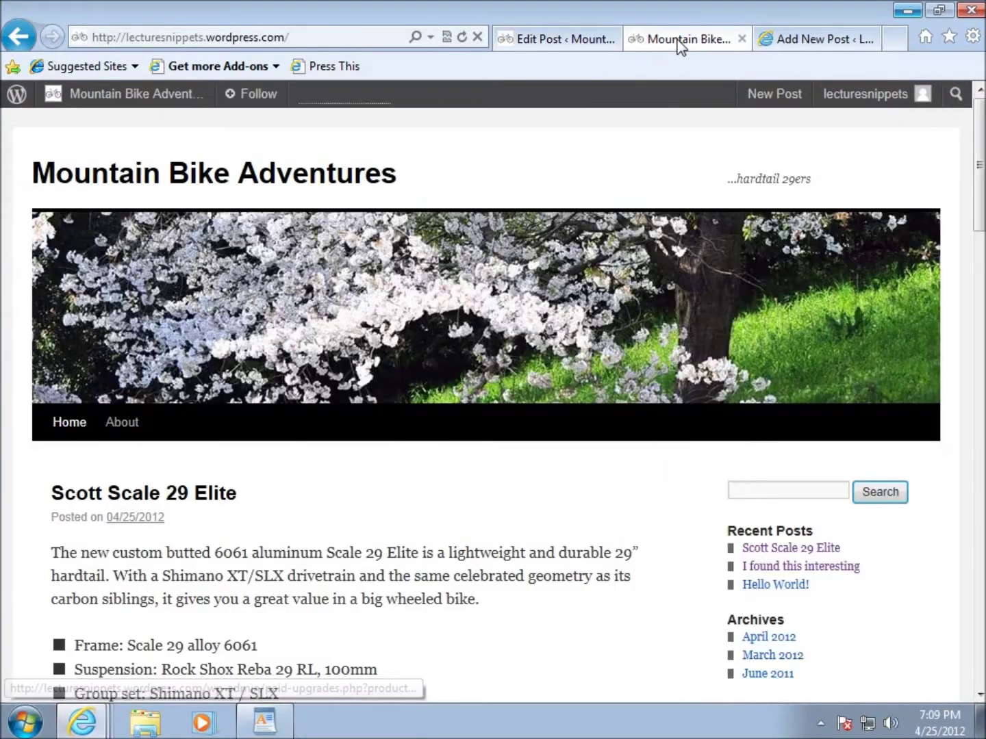
{"action": "left_click", "coordinate": [462, 38]}
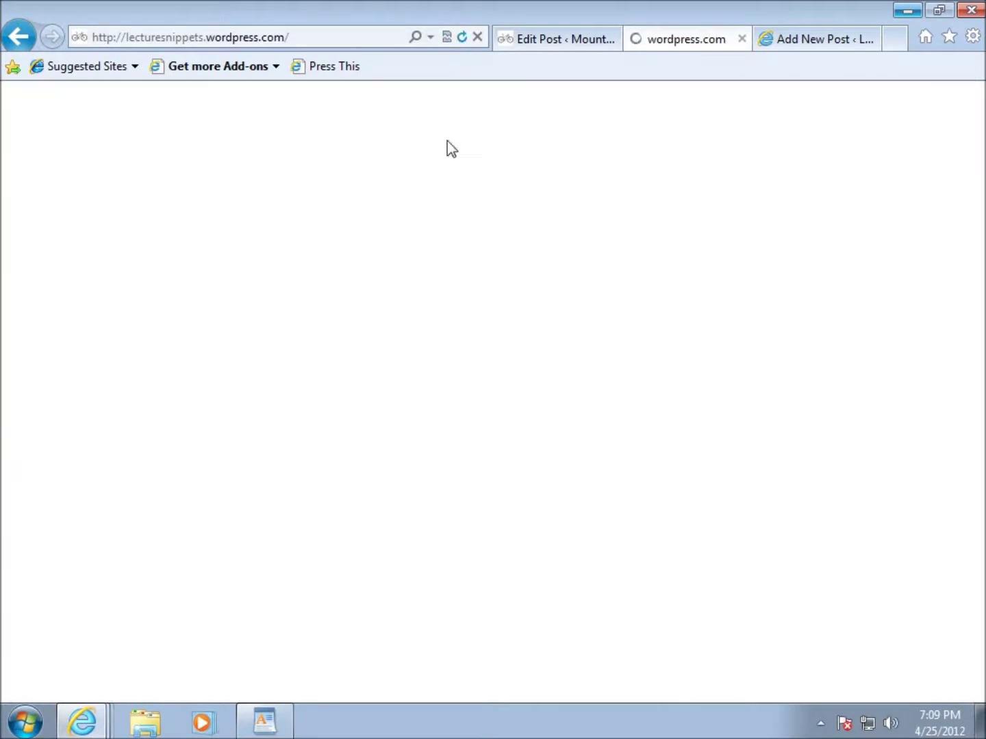
{"action": "scroll", "coordinate": [431, 364], "scroll_direction": "down", "scroll_amount": 4}
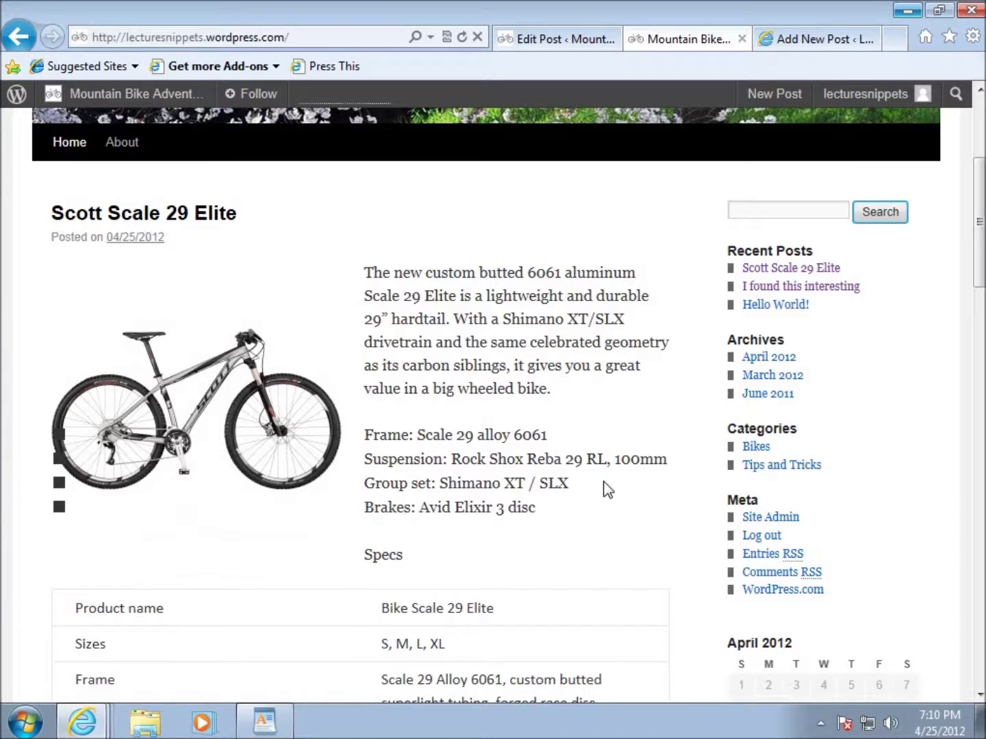
{"action": "scroll", "coordinate": [599, 488], "scroll_direction": "down", "scroll_amount": 1}
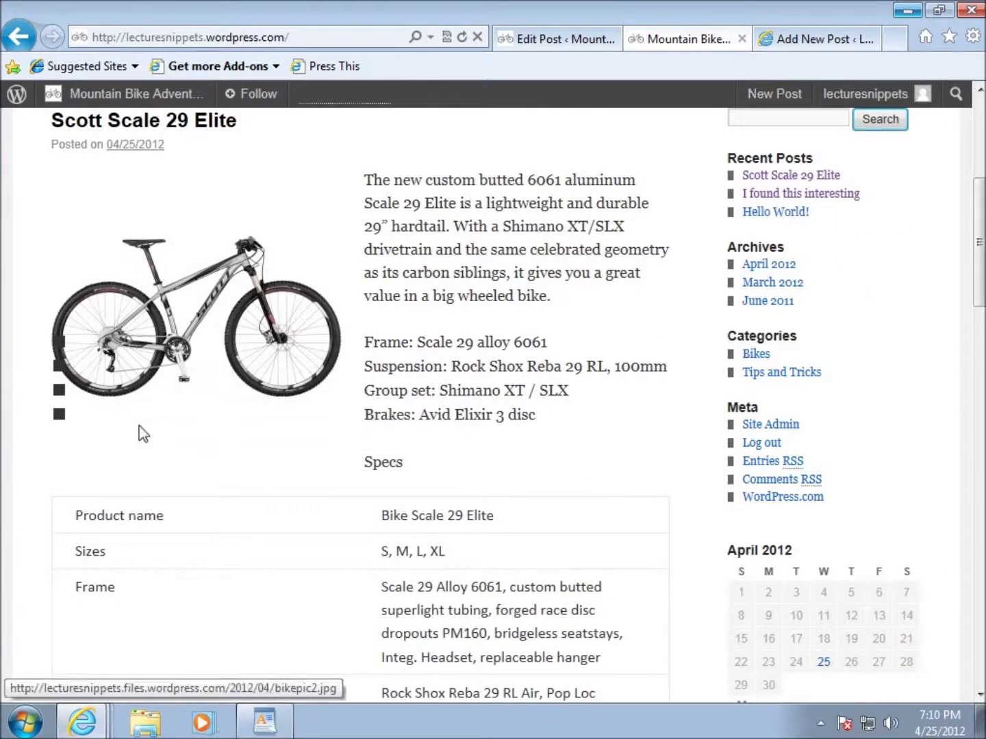
{"action": "left_click_drag", "start_coordinate": [363, 182], "coordinate": [521, 297]}
{"action": "left_click", "coordinate": [553, 306]}
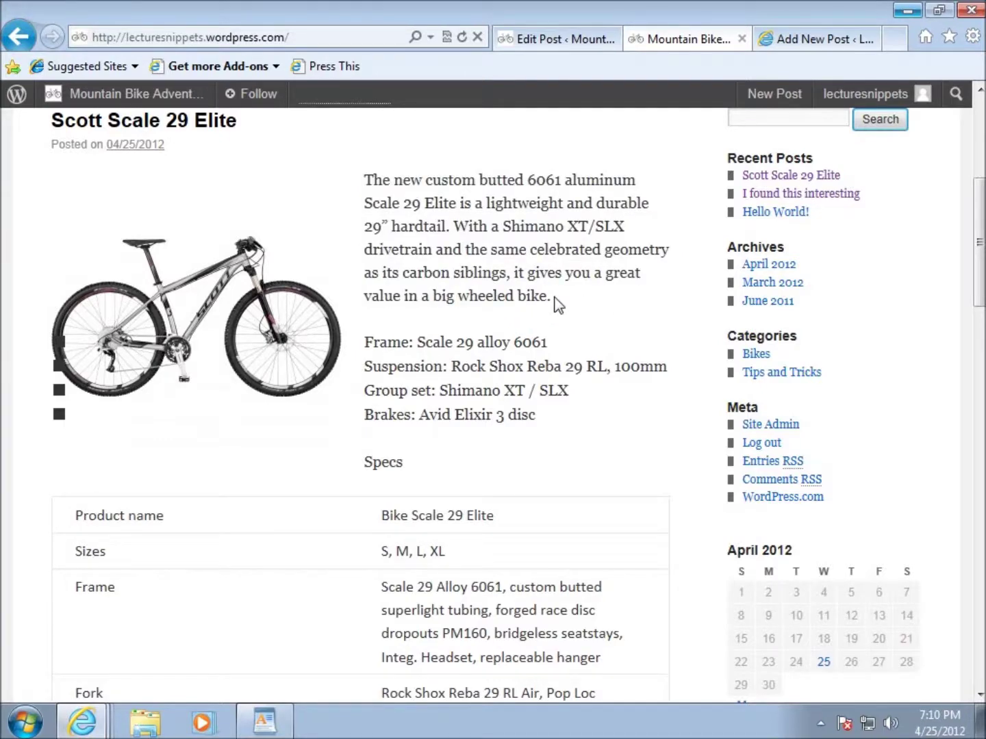
- Follow the bike image's link to its full-size file and return to the blog's home page
{"action": "left_click", "coordinate": [223, 284]}
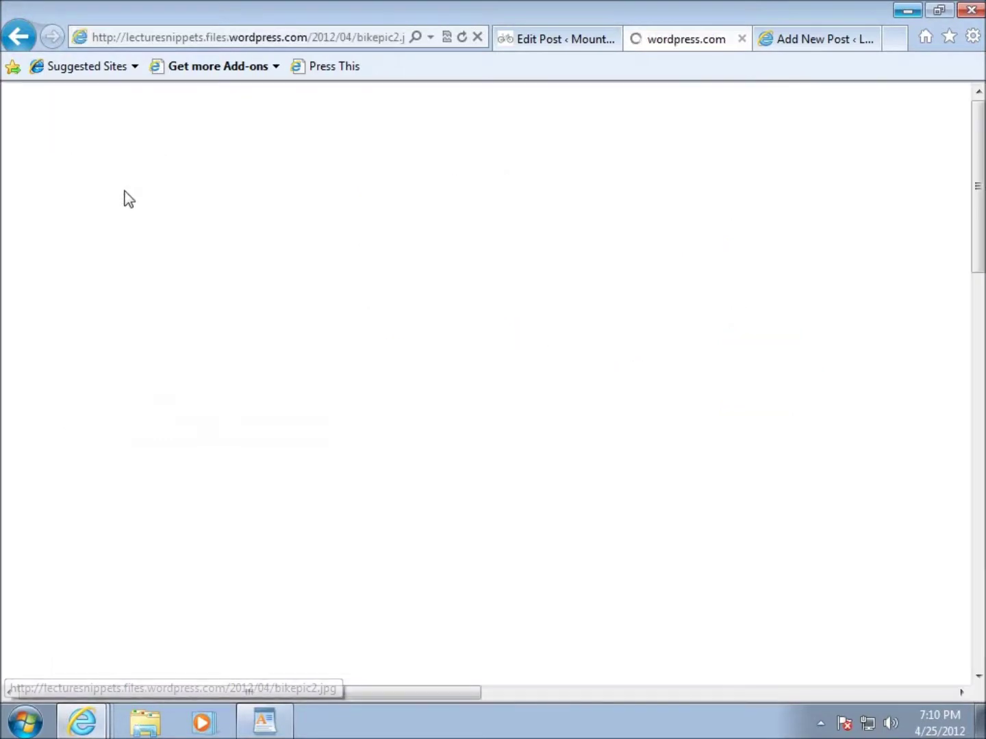
{"action": "left_click", "coordinate": [19, 37]}
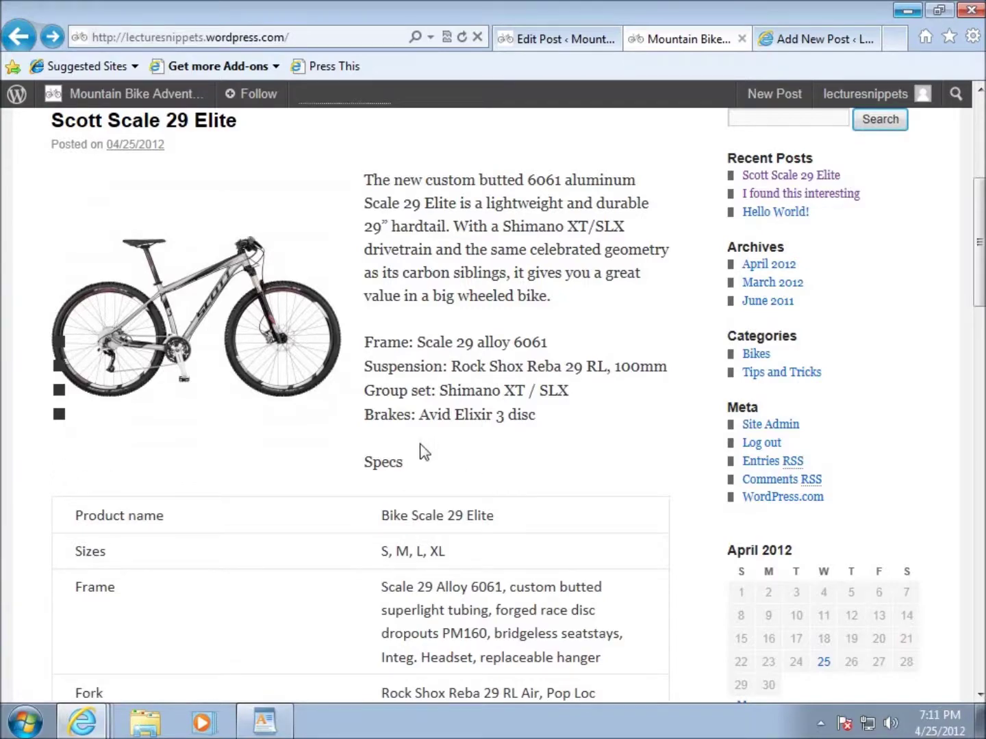
{"action": "scroll", "coordinate": [636, 404], "scroll_direction": "up", "scroll_amount": 5}
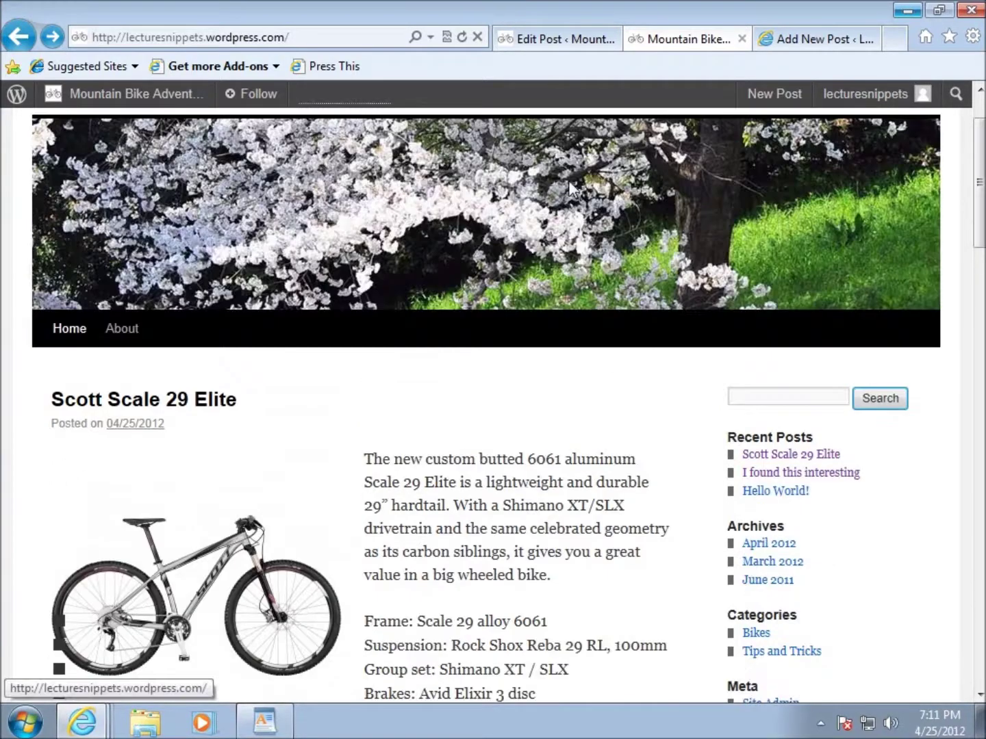
- Return to the post editor, examine the bike image's advanced image and link settings, and close them without changes
{"action": "left_click", "coordinate": [541, 40]}
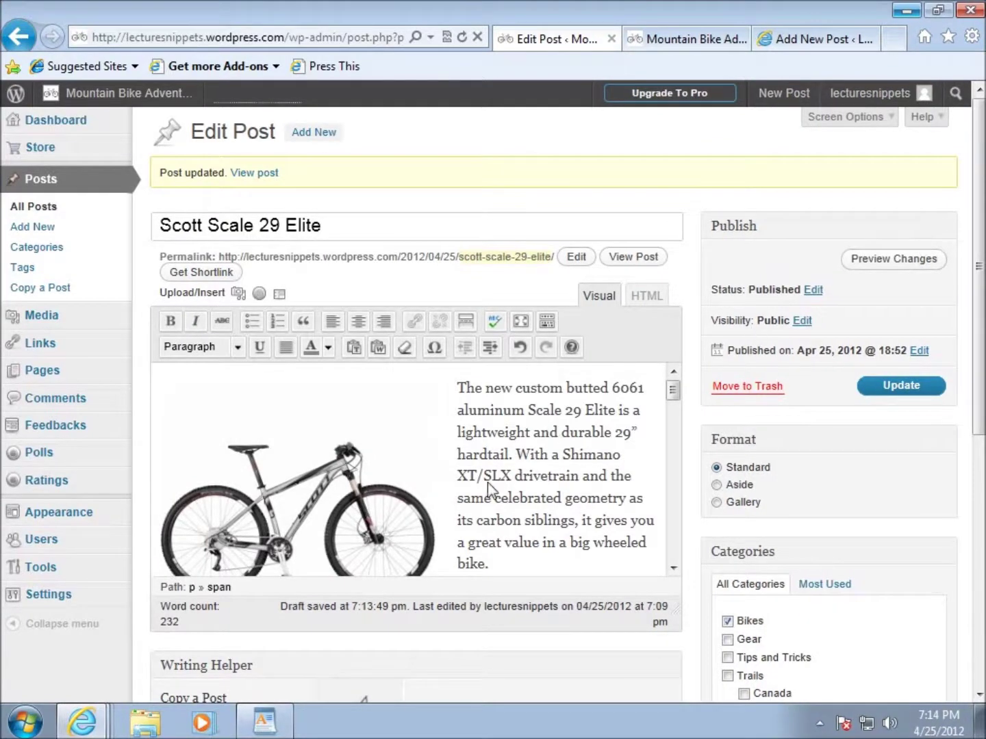
{"action": "left_click", "coordinate": [360, 491]}
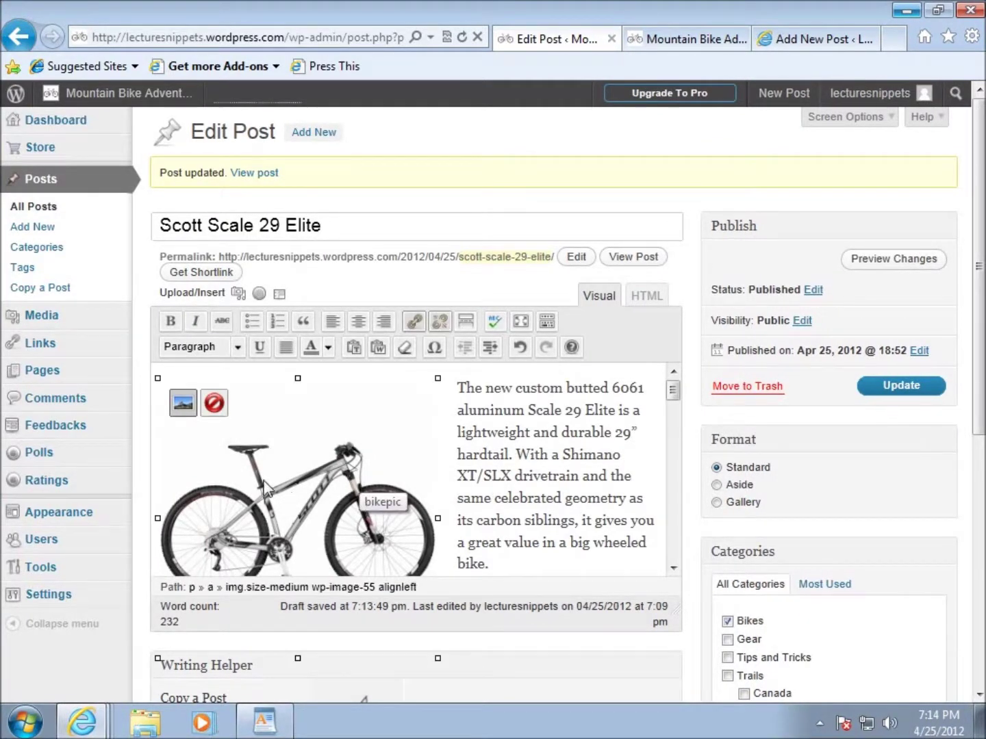
{"action": "left_click", "coordinate": [182, 403]}
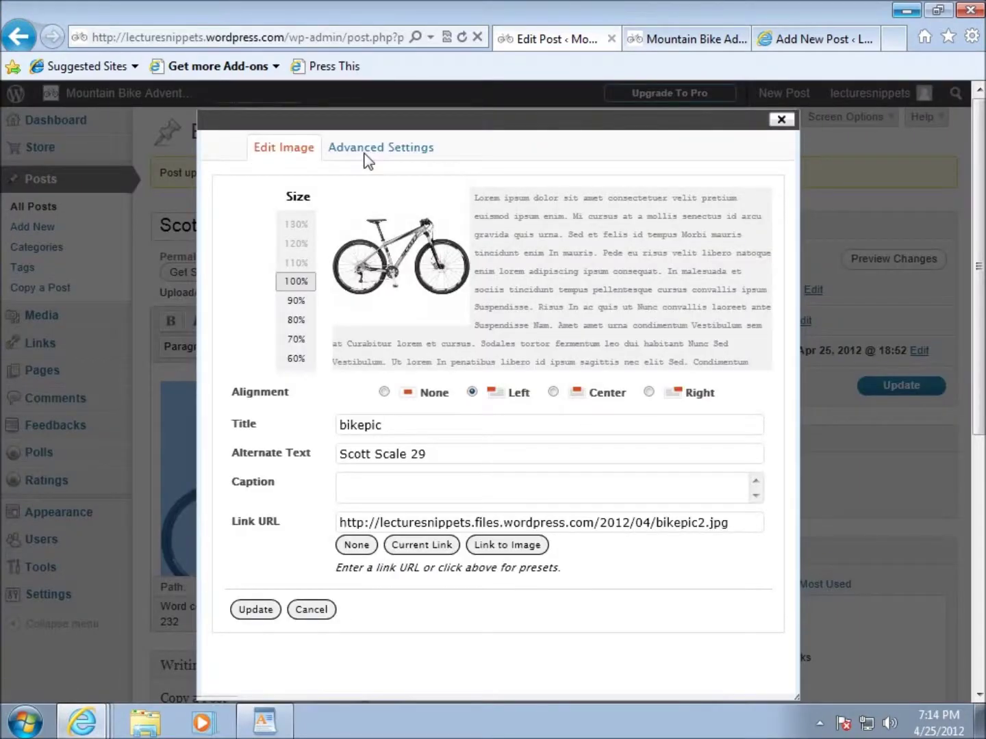
{"action": "left_click", "coordinate": [368, 150]}
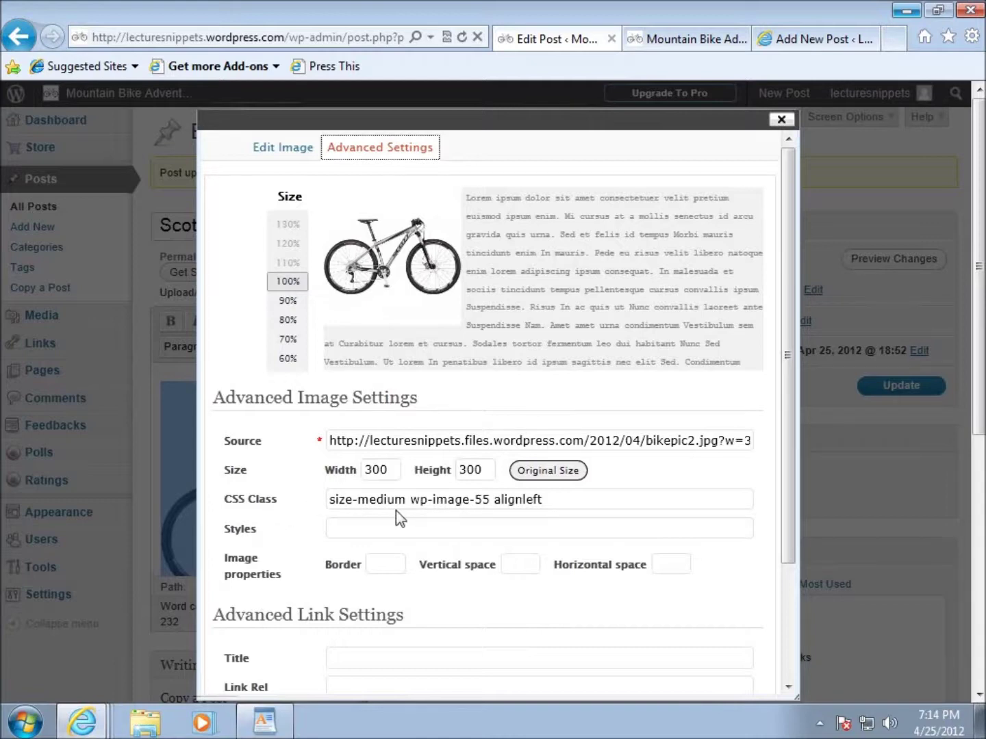
{"action": "left_click", "coordinate": [385, 571]}
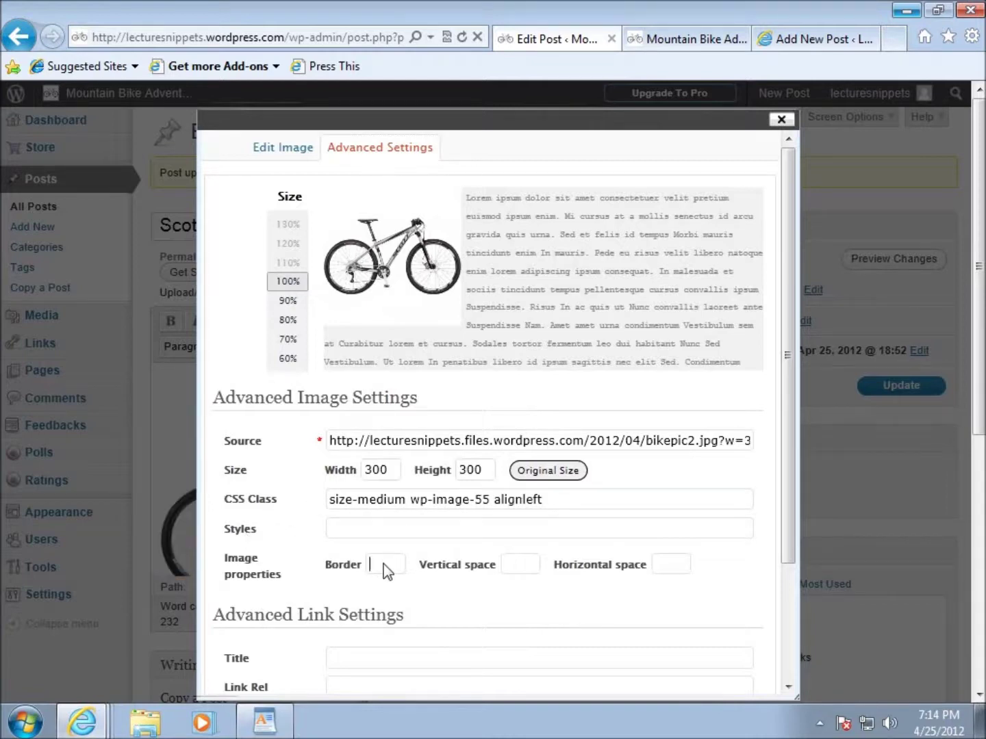
{"action": "left_click", "coordinate": [514, 565]}
{"action": "scroll", "coordinate": [526, 570], "scroll_direction": "down", "scroll_amount": 5}
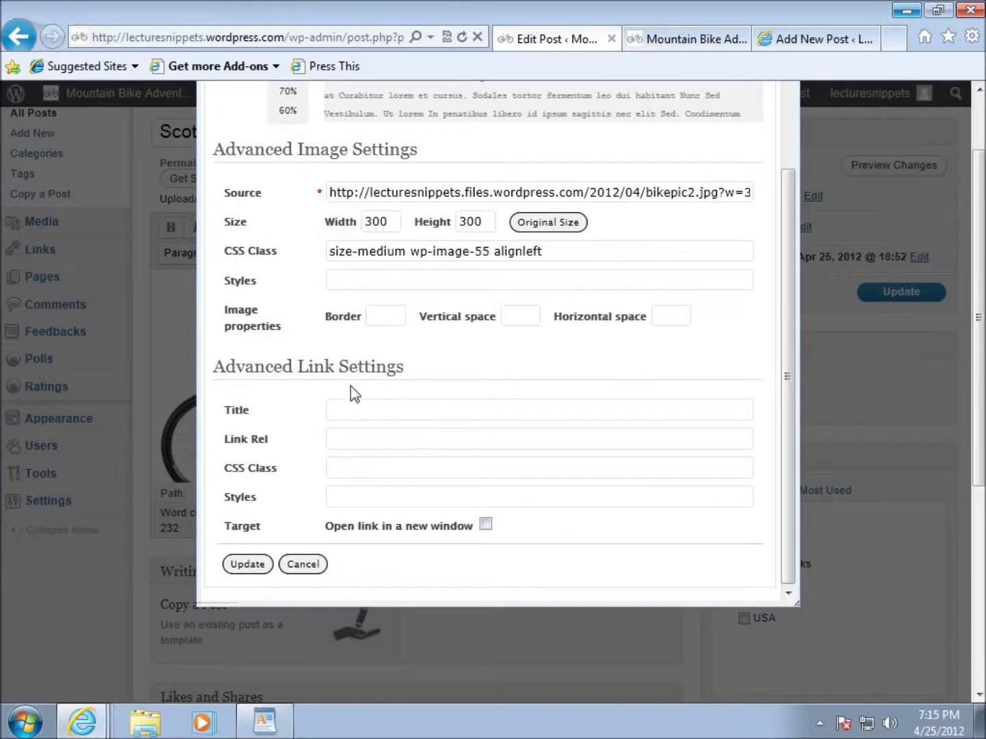
{"action": "scroll", "coordinate": [545, 522], "scroll_direction": "up", "scroll_amount": 5}
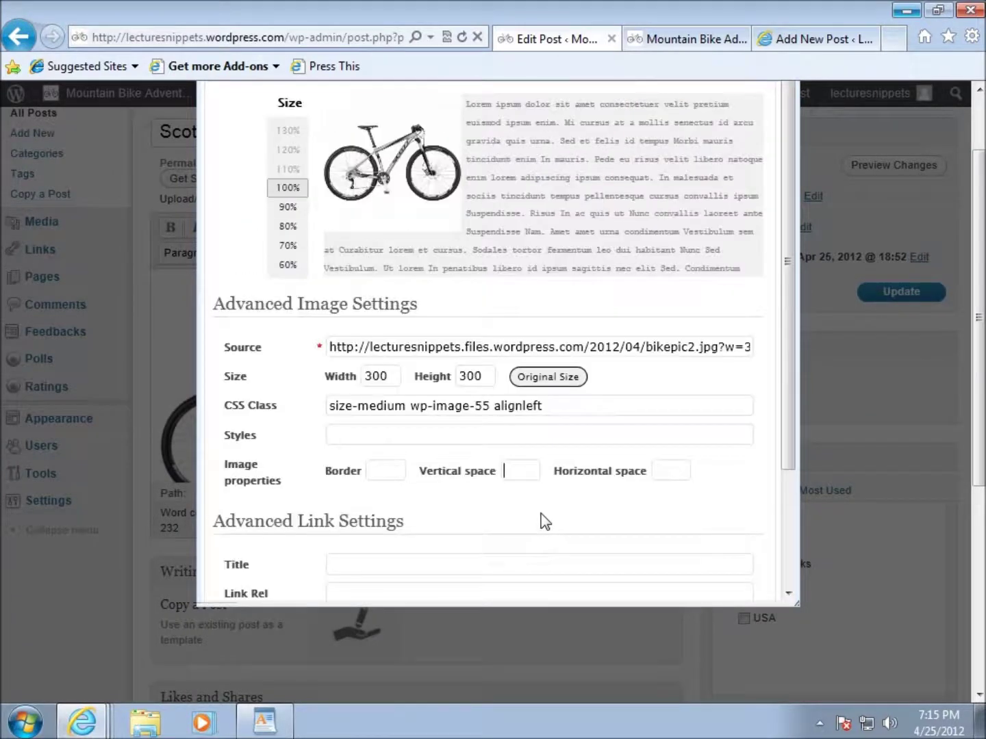
{"action": "left_click", "coordinate": [274, 156]}
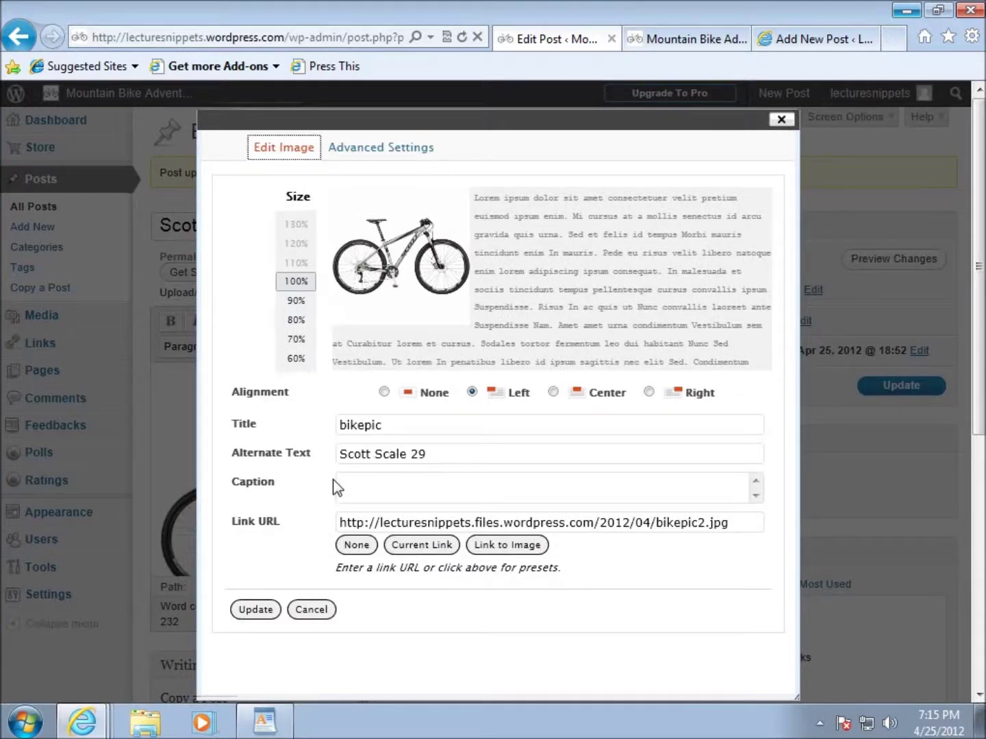
{"action": "left_click", "coordinate": [780, 120]}
- Remove the bike image from the post and show the bikepic entry's details in the media library
{"action": "left_click", "coordinate": [262, 488]}
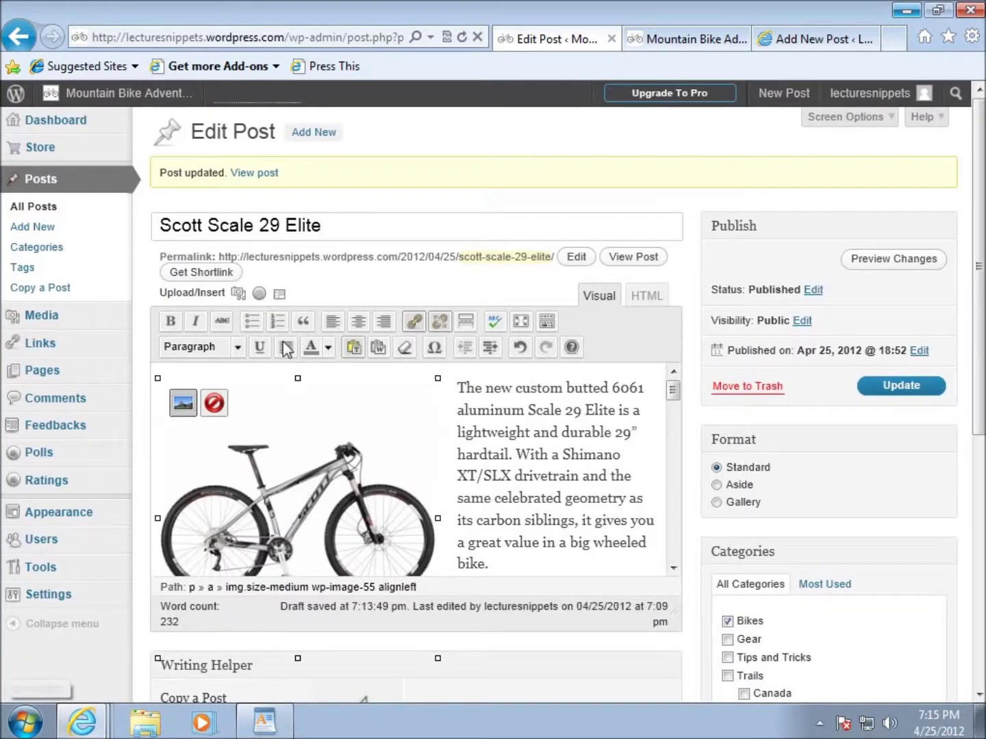
{"action": "left_click", "coordinate": [213, 404]}
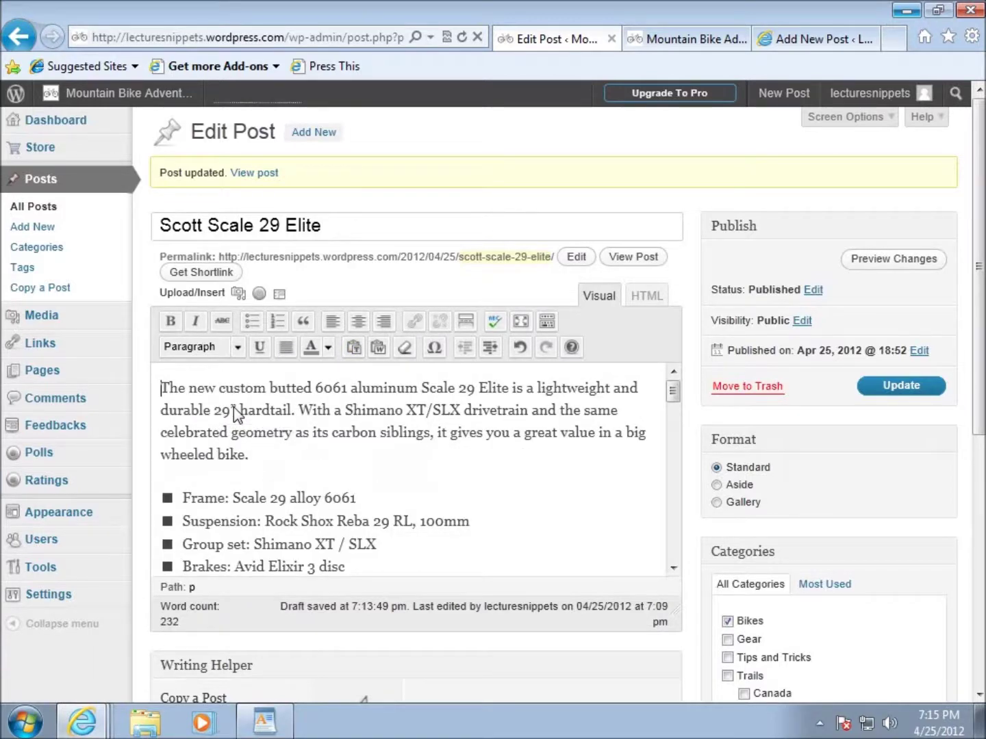
{"action": "left_click", "coordinate": [237, 292]}
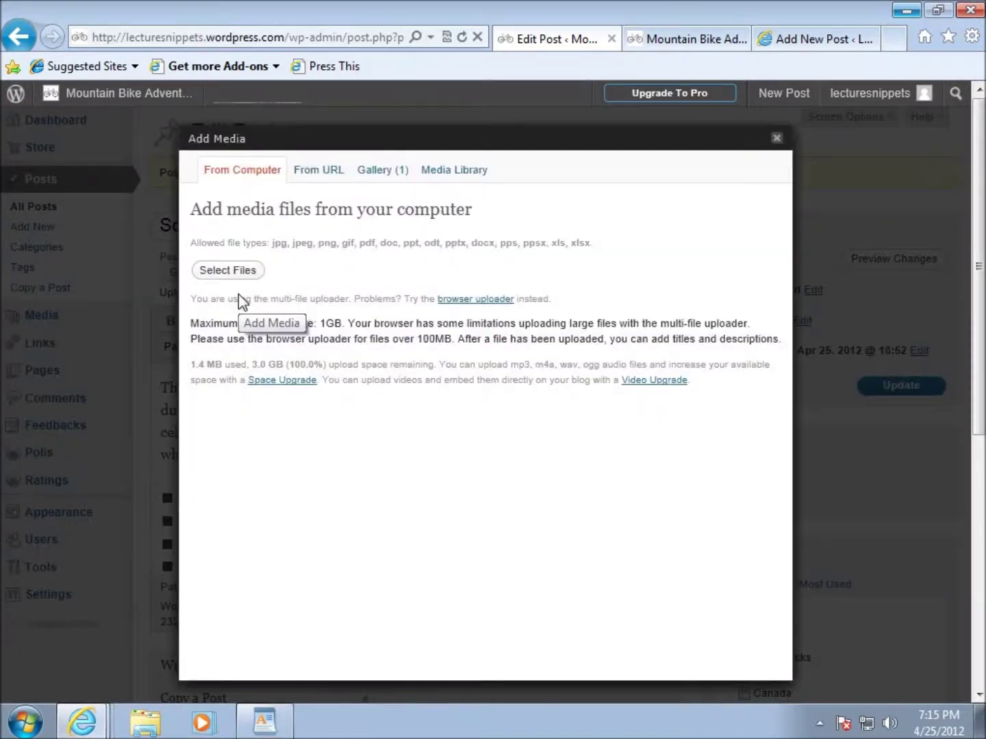
{"action": "left_click", "coordinate": [441, 171]}
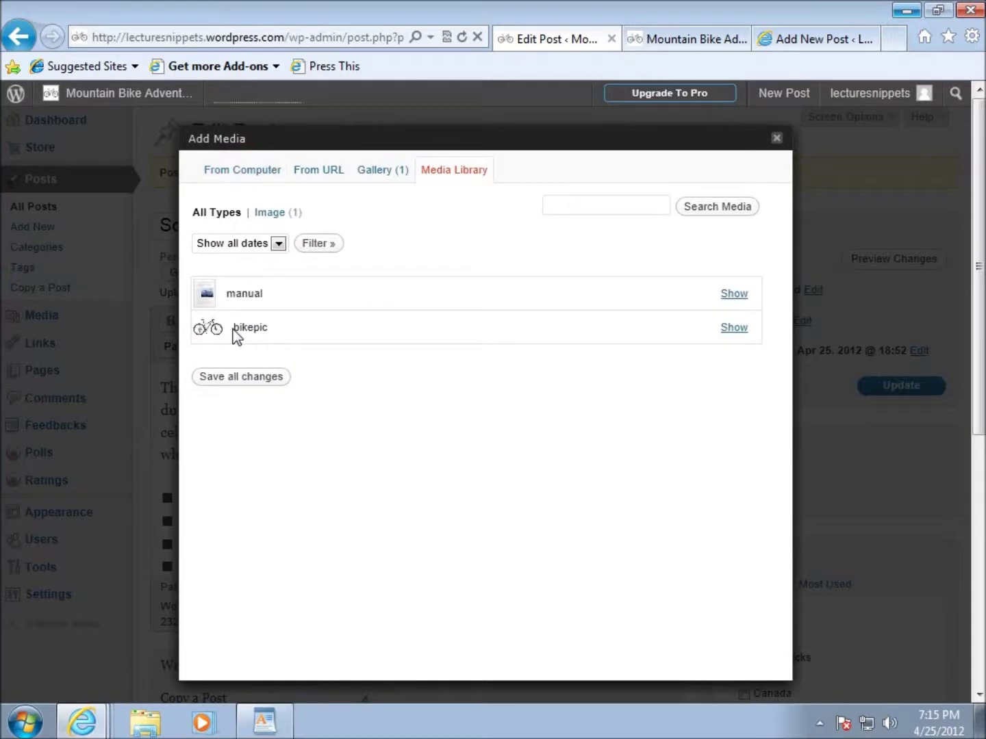
{"action": "left_click", "coordinate": [735, 328]}
{"action": "scroll", "coordinate": [712, 338], "scroll_direction": "down", "scroll_amount": 2}
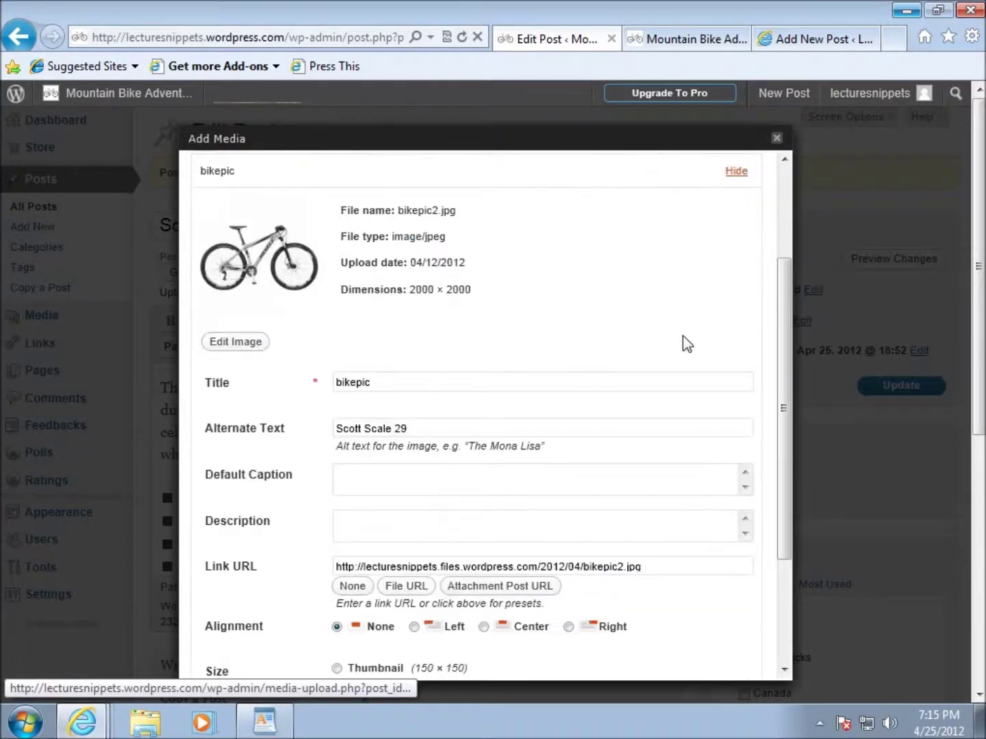
- Crop the bikepic image to a 2000 by 1170 selection framing the whole bike and save the edited image
{"action": "left_click", "coordinate": [230, 344]}
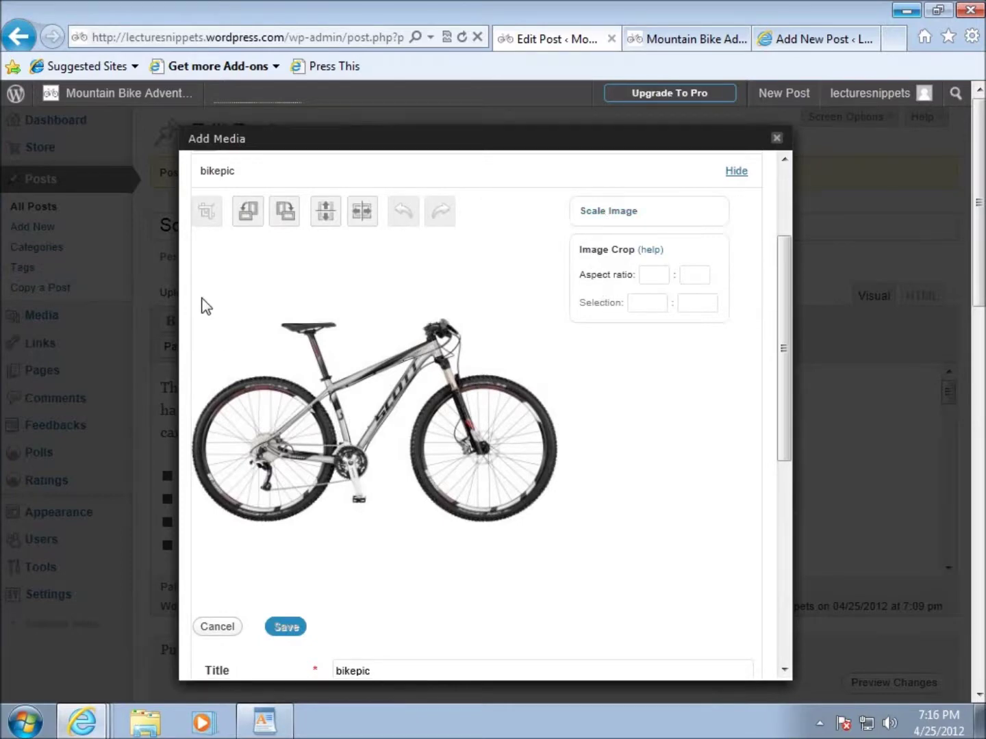
{"action": "left_click_drag", "start_coordinate": [194, 298], "coordinate": [551, 523]}
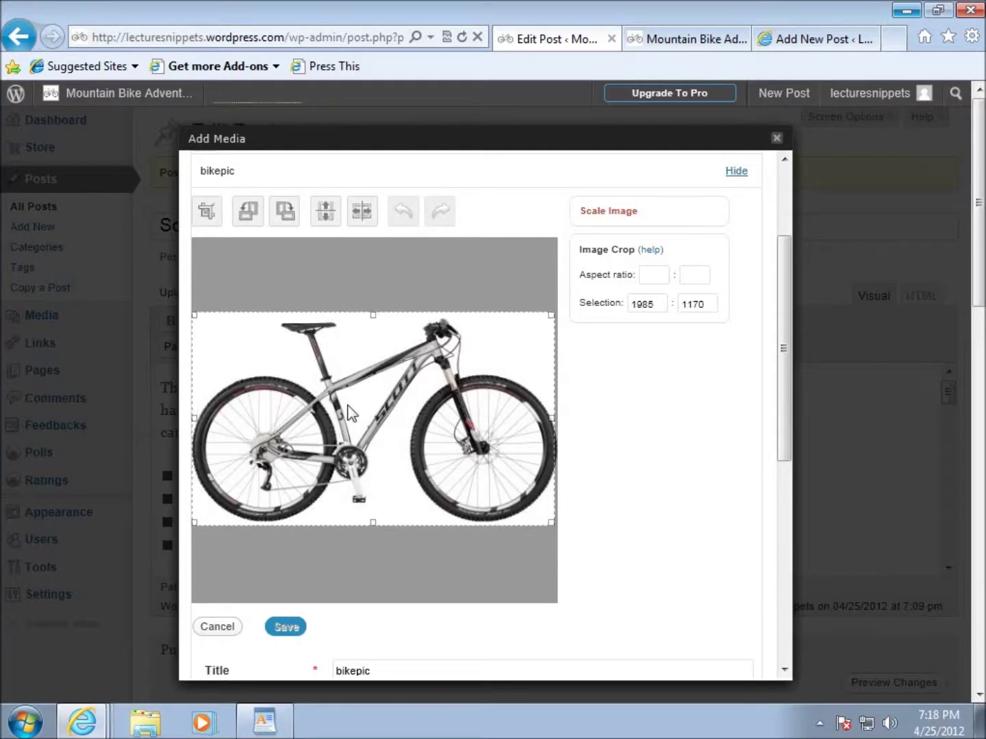
{"action": "left_click_drag", "start_coordinate": [558, 427], "coordinate": [559, 428]}
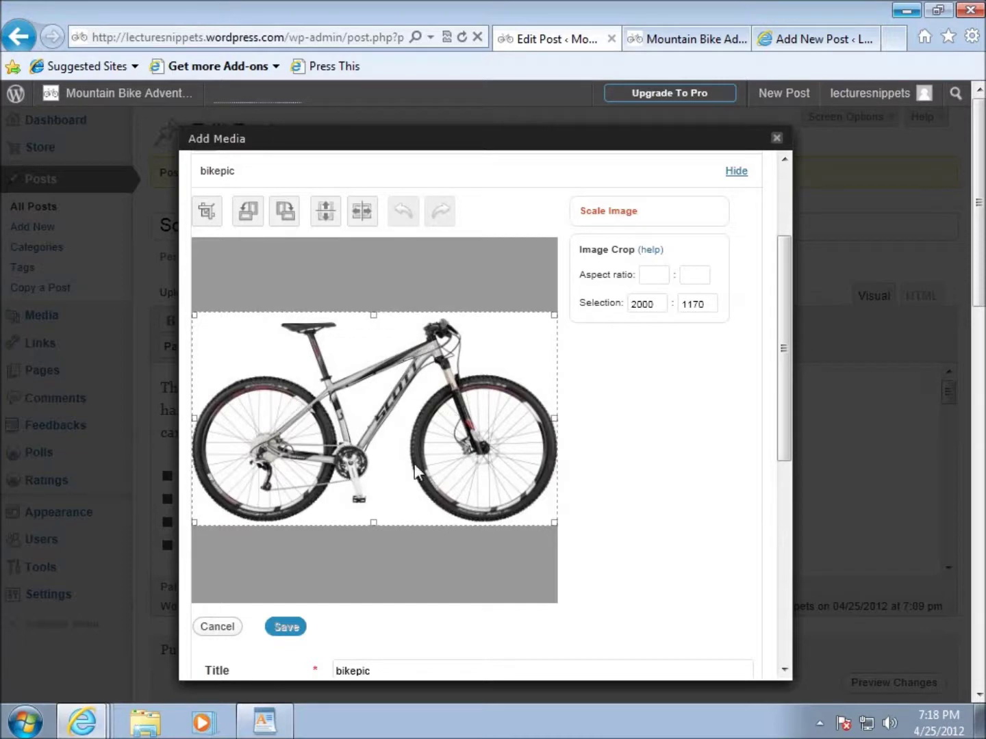
{"action": "left_click", "coordinate": [205, 220]}
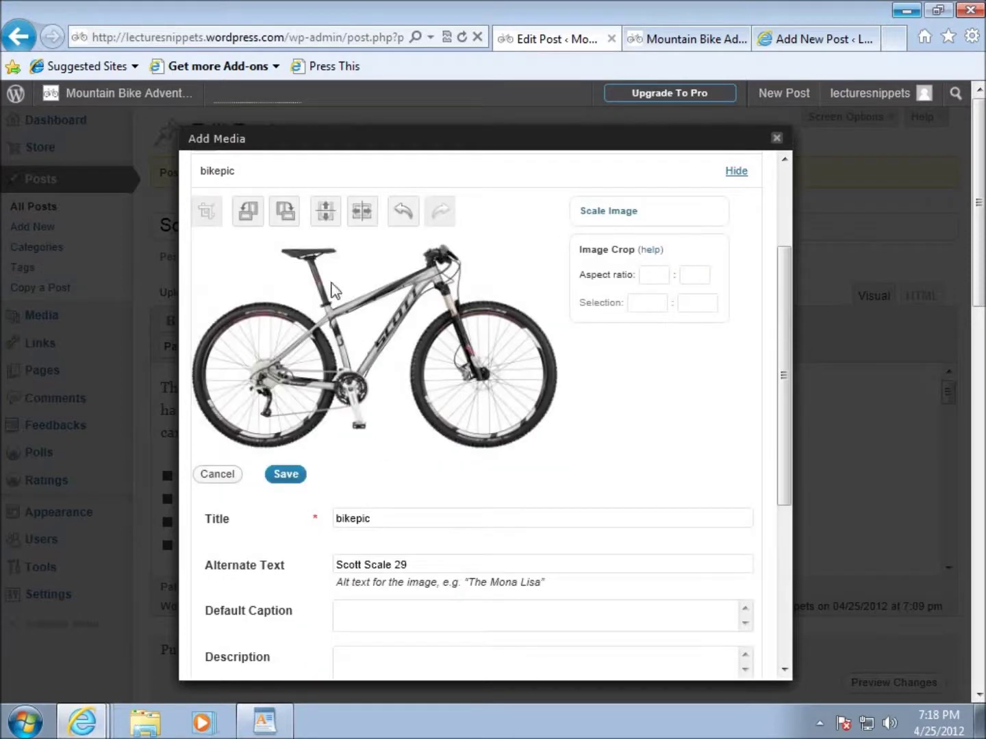
{"action": "left_click", "coordinate": [286, 474]}
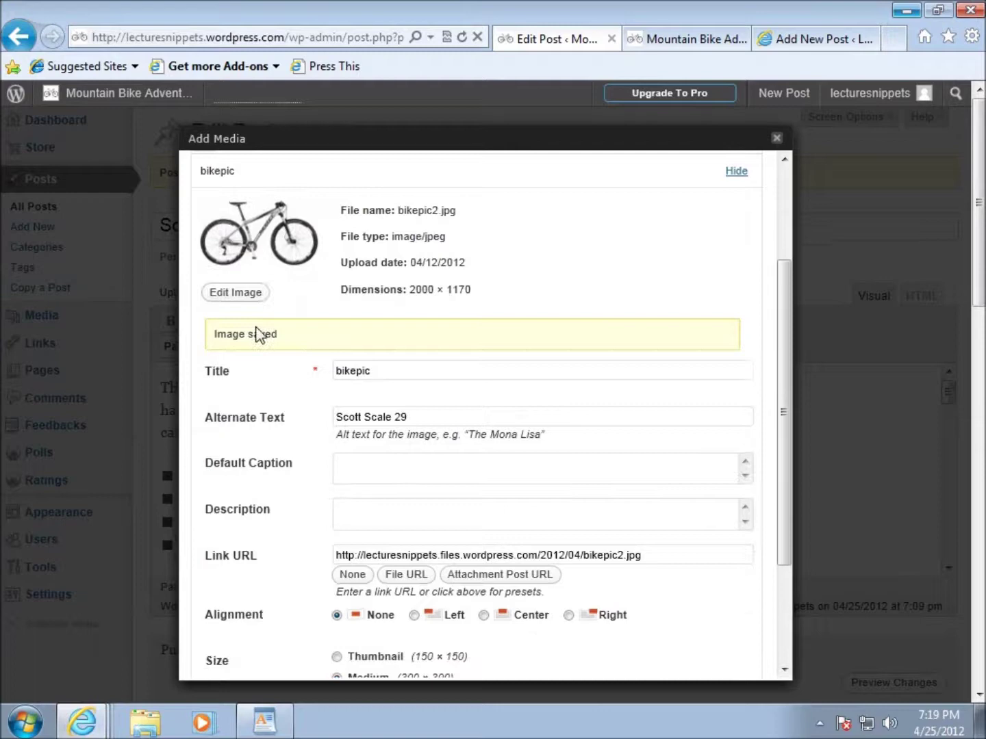
- Insert the cropped bikepic image at Medium size into the post and set its alignment to Left
{"action": "left_click_drag", "start_coordinate": [786, 295], "coordinate": [784, 414]}
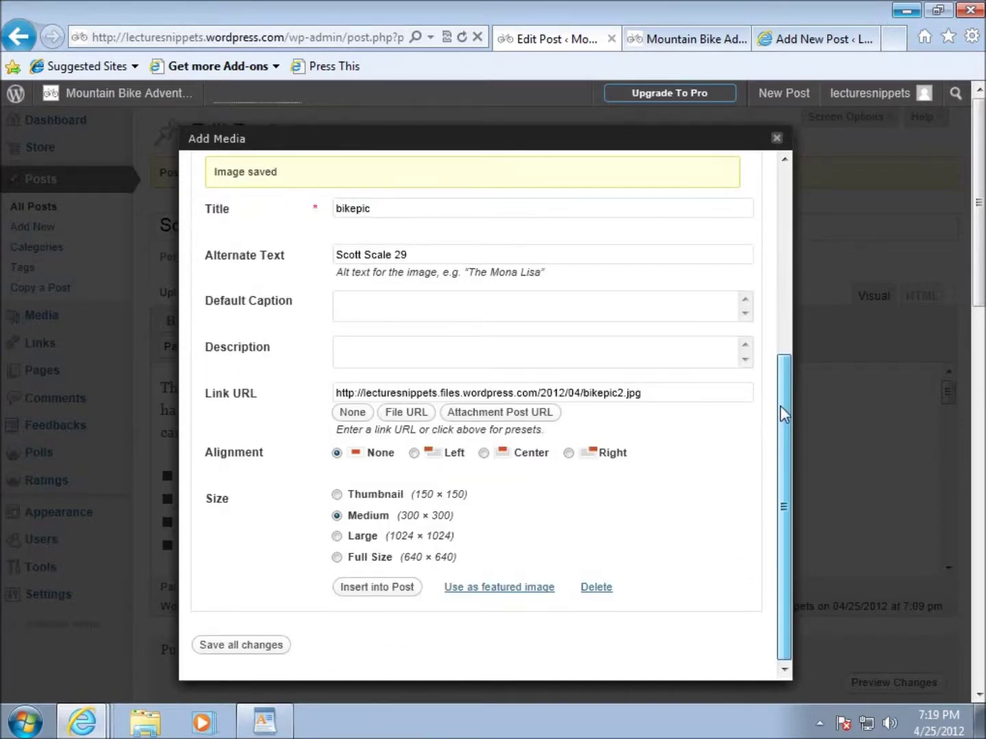
{"action": "left_click", "coordinate": [396, 590]}
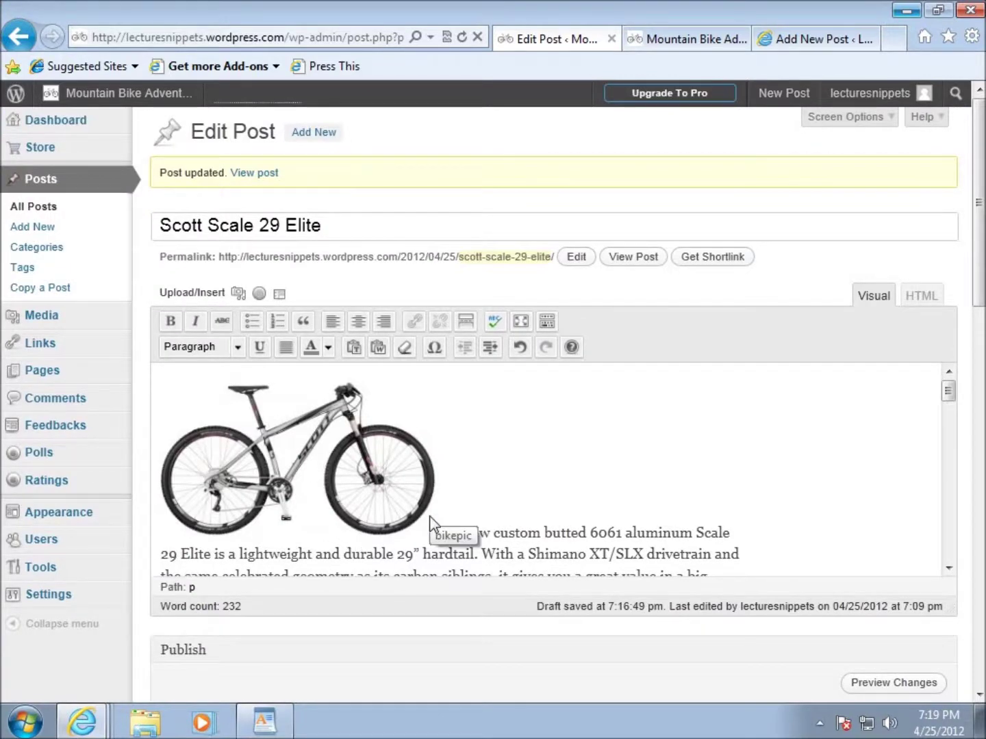
{"action": "left_click", "coordinate": [353, 489]}
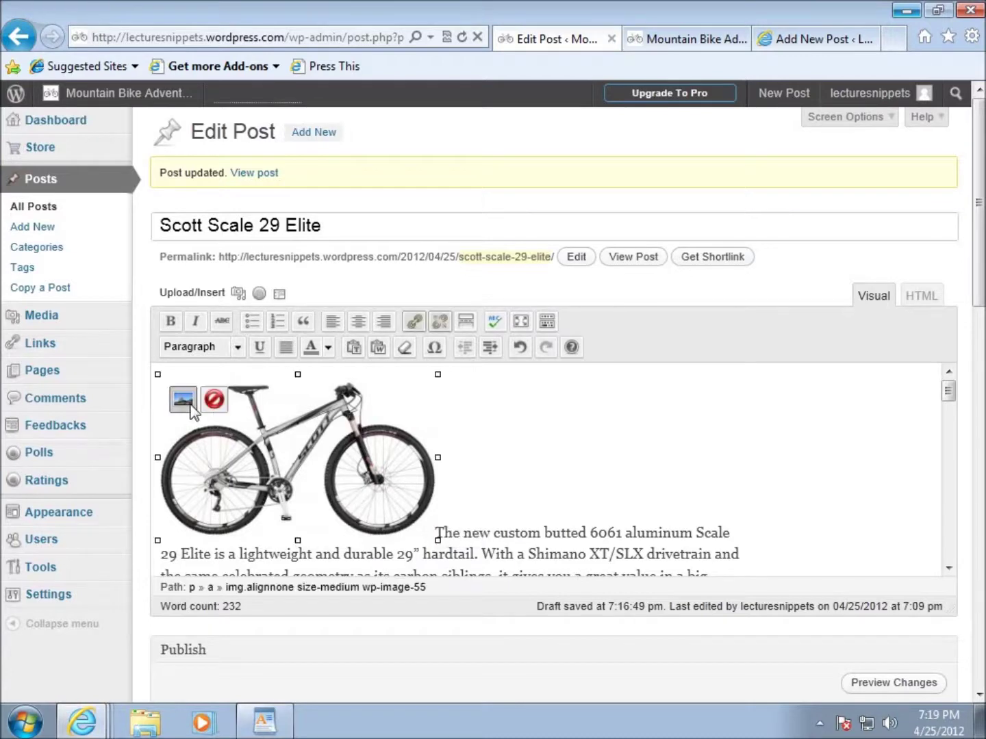
{"action": "left_click", "coordinate": [191, 406]}
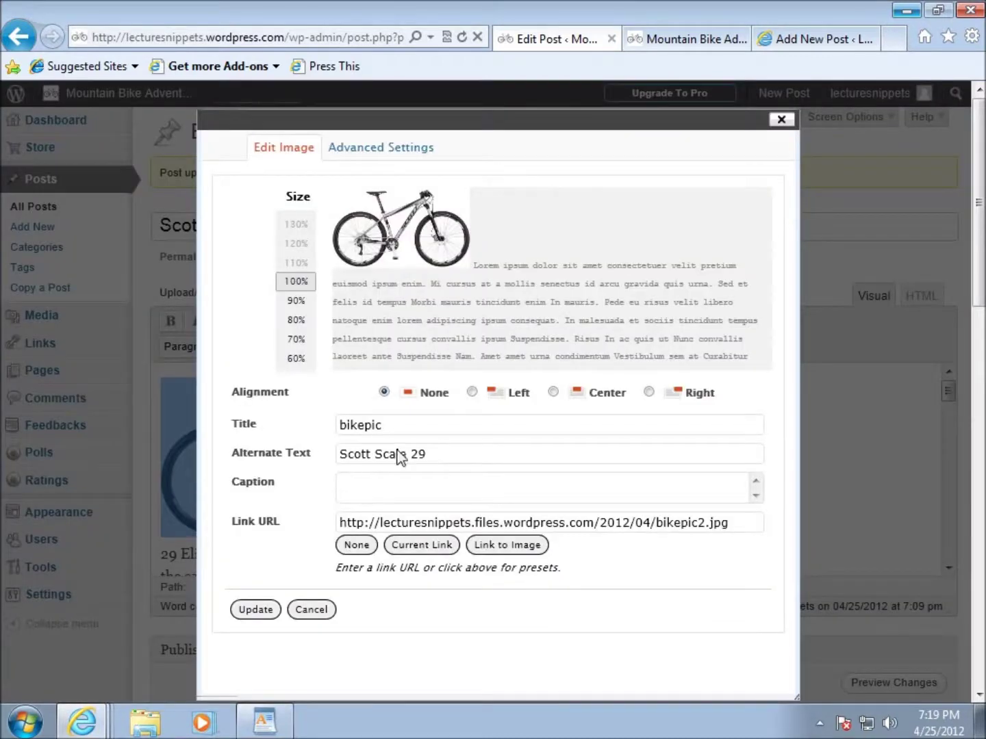
{"action": "left_click", "coordinate": [471, 391]}
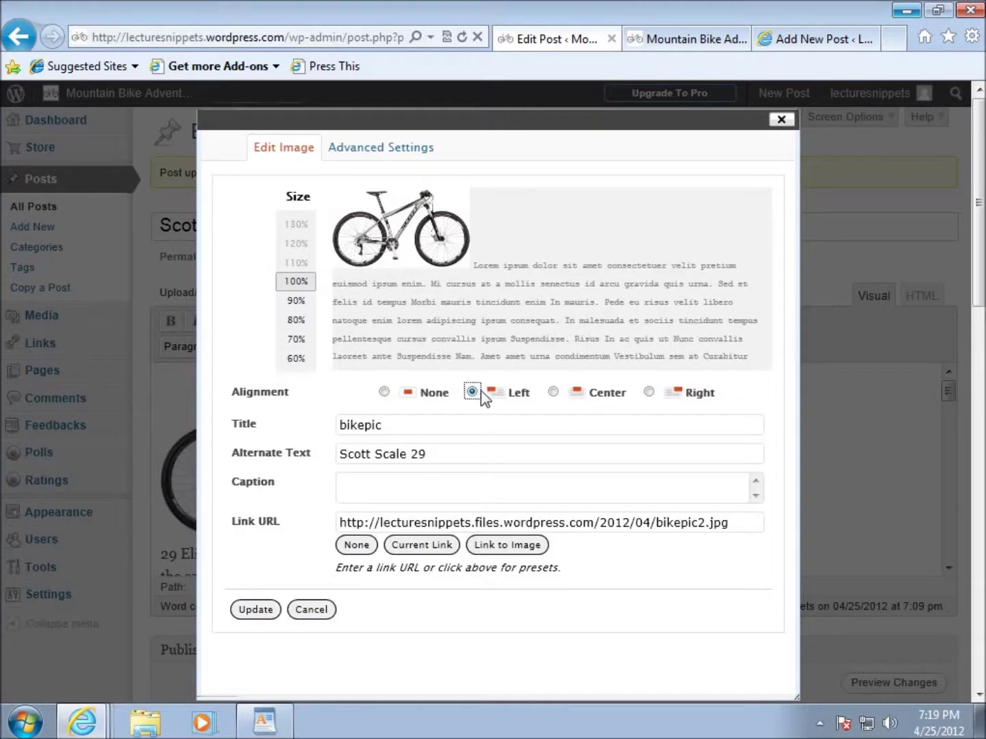
{"action": "left_click", "coordinate": [264, 611]}
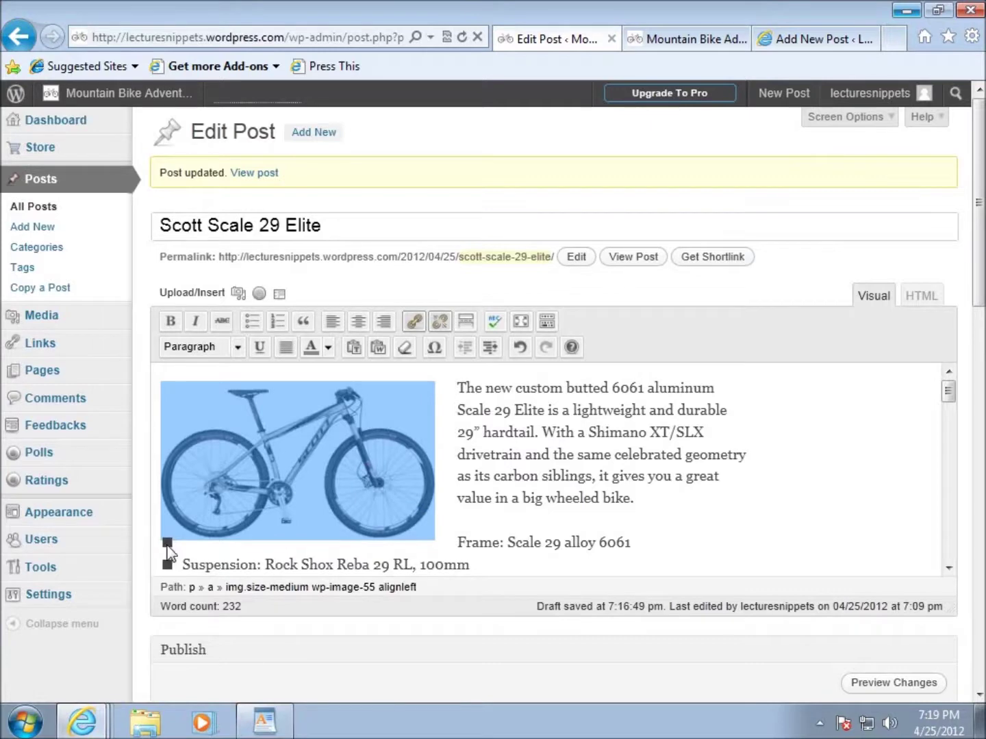
- Insert a blank line after "value in a big wheeled bike." to separate the bullet list, and update the post
{"action": "left_click", "coordinate": [644, 514]}
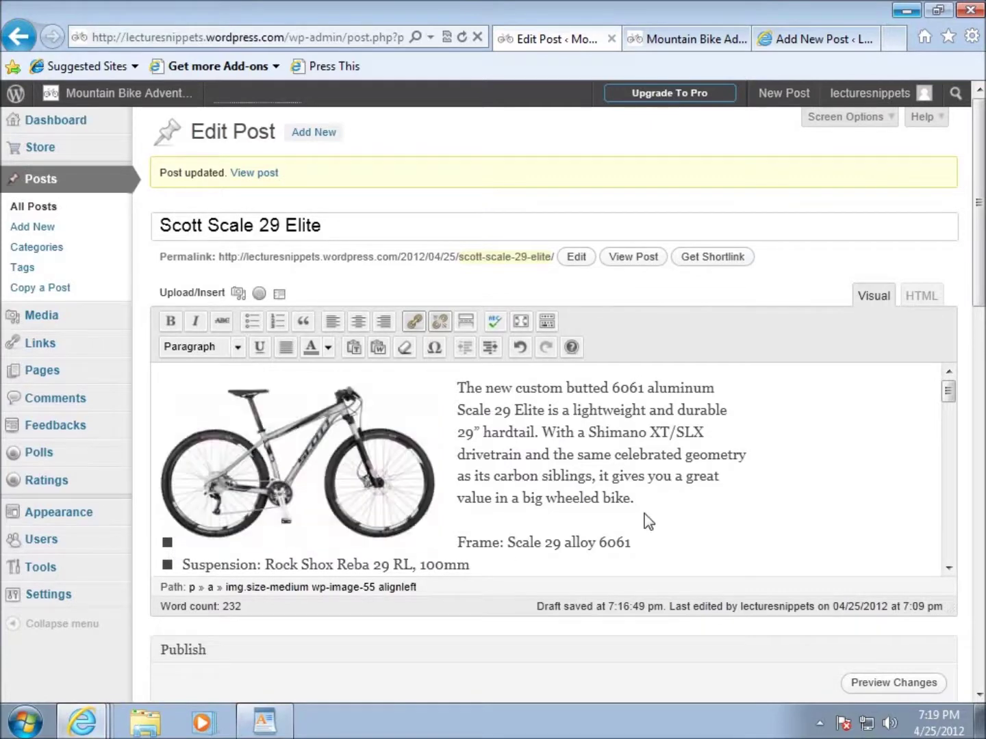
{"action": "left_click", "coordinate": [647, 505]}
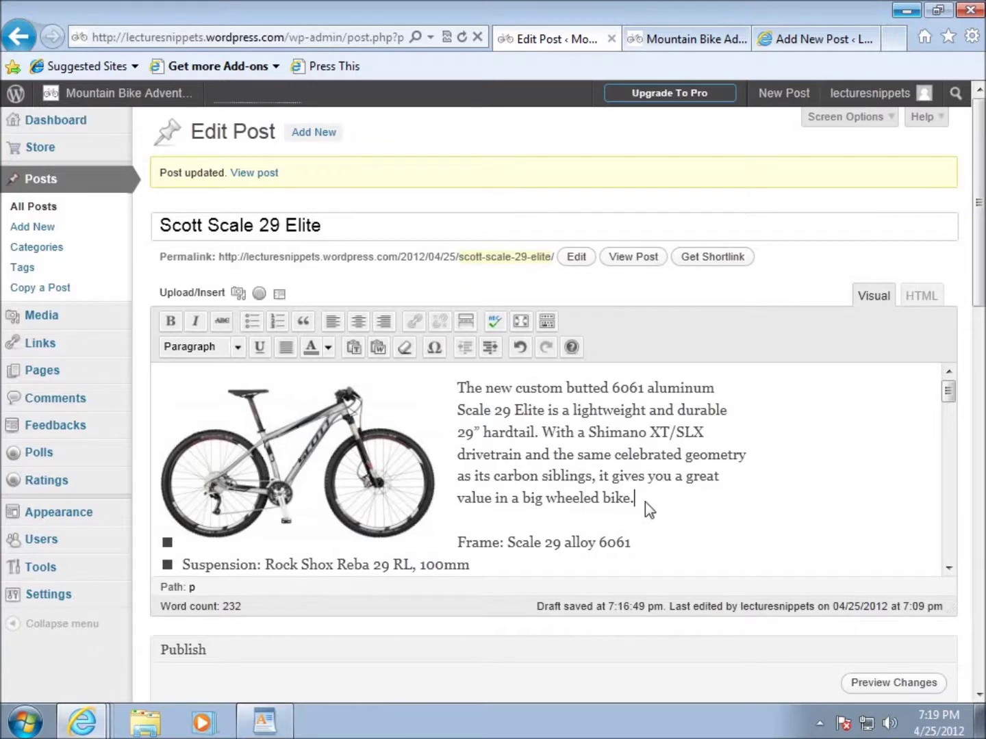
{"action": "key", "text": "Return"}
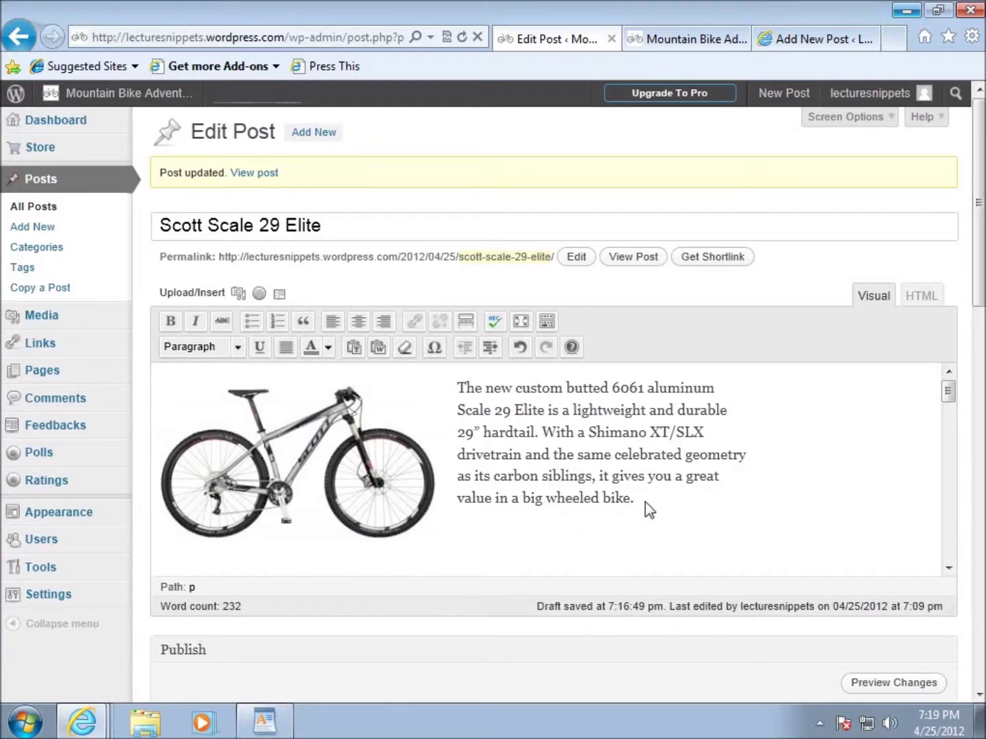
{"action": "scroll", "coordinate": [648, 509], "scroll_direction": "down", "scroll_amount": 3}
{"action": "scroll", "coordinate": [620, 496], "scroll_direction": "up", "scroll_amount": 3}
{"action": "left_click_drag", "start_coordinate": [980, 294], "coordinate": [978, 406]}
{"action": "left_click", "coordinate": [897, 484]}
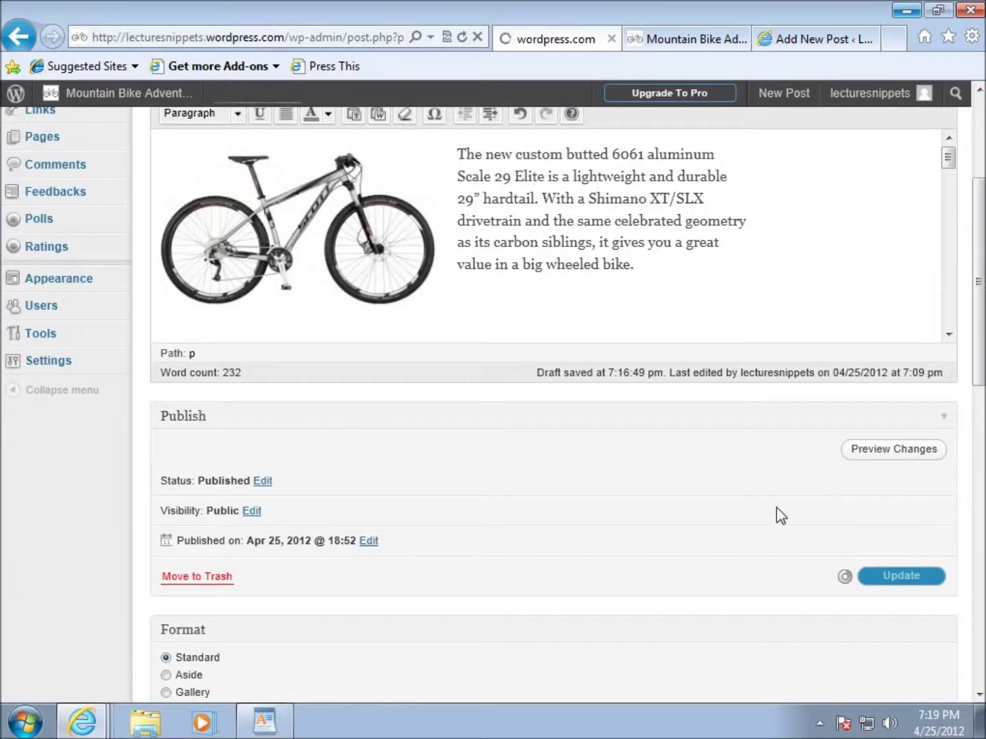
- Reload the Mountain Bike Adventures home page and examine how the cropped image, intro text and bullet list are laid out
{"action": "left_click", "coordinate": [687, 48]}
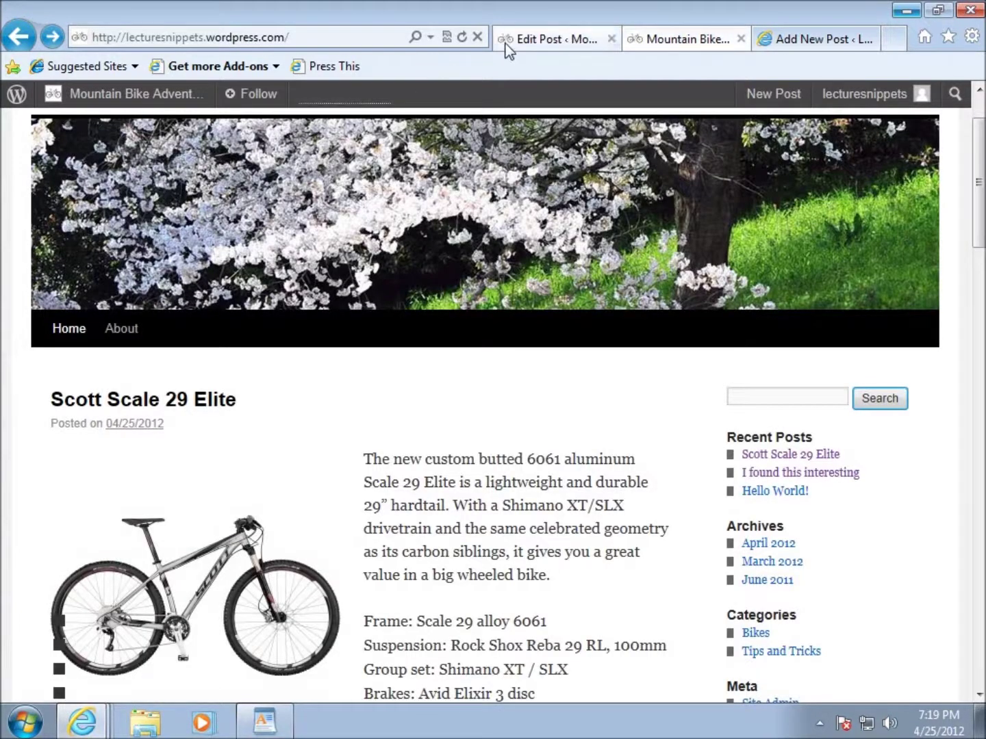
{"action": "left_click", "coordinate": [462, 36]}
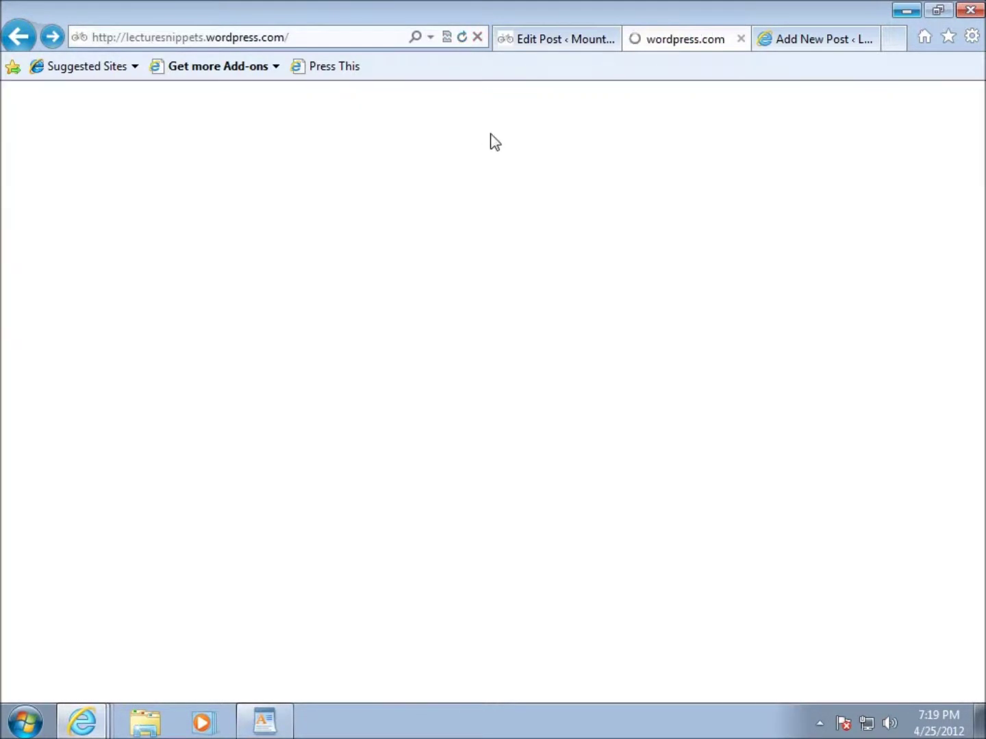
{"action": "scroll", "coordinate": [524, 363], "scroll_direction": "down", "scroll_amount": 5}
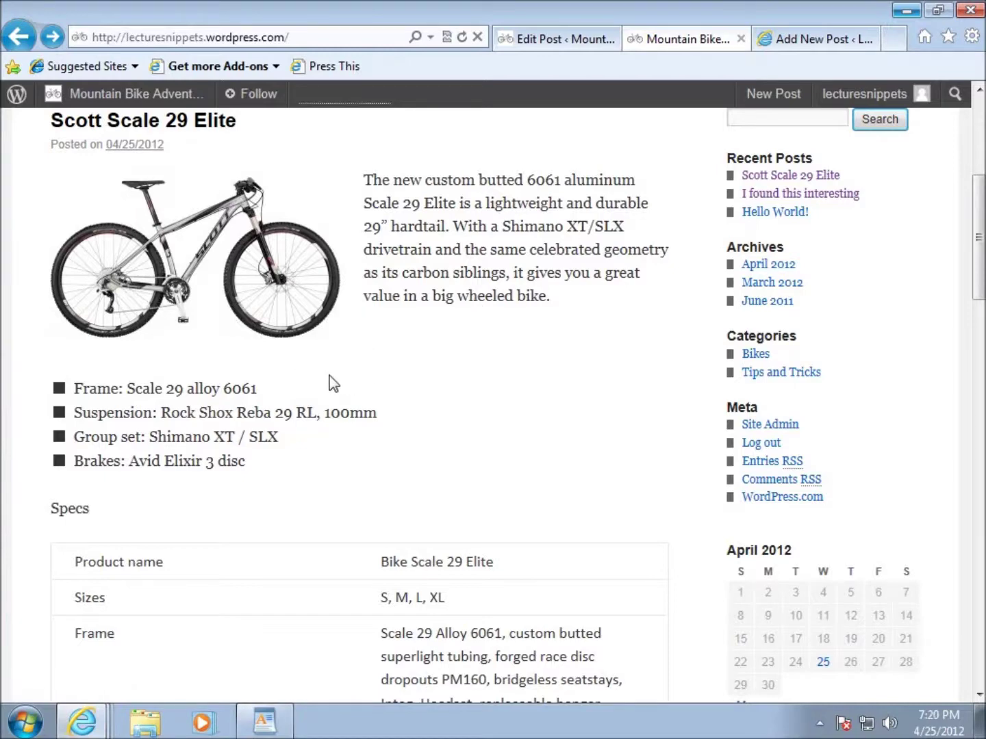
{"action": "scroll", "coordinate": [330, 382], "scroll_direction": "up", "scroll_amount": 3}
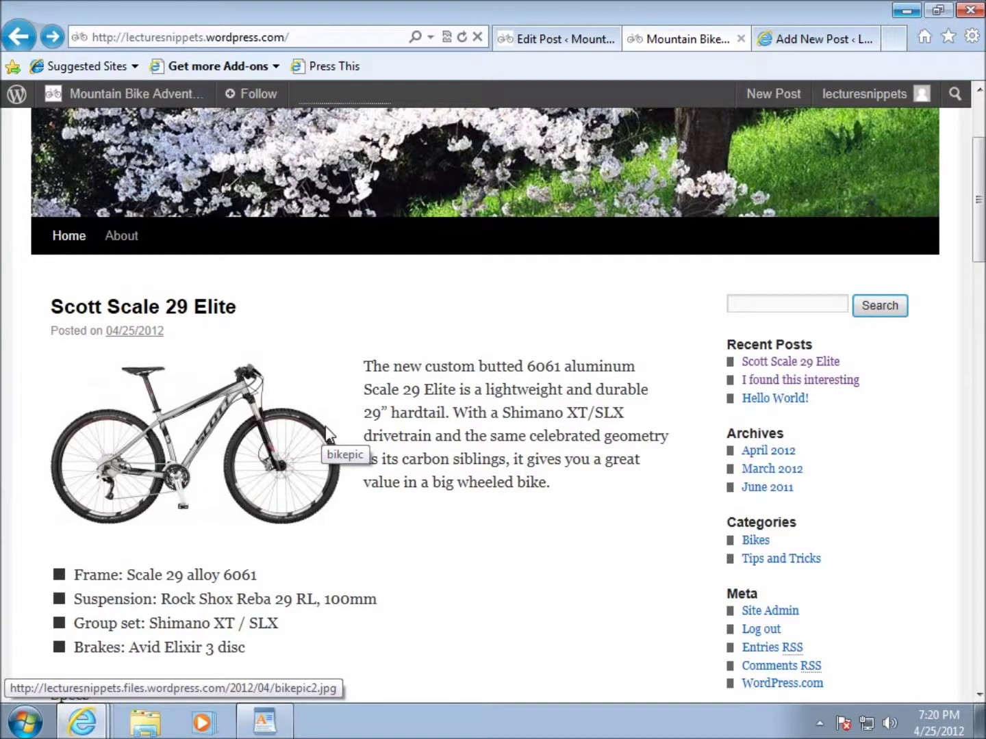
{"action": "scroll", "coordinate": [326, 434], "scroll_direction": "up", "scroll_amount": 2}
- Return to the post editor and try to place the text cursor below the specs table's Weight row
{"action": "left_click", "coordinate": [554, 39]}
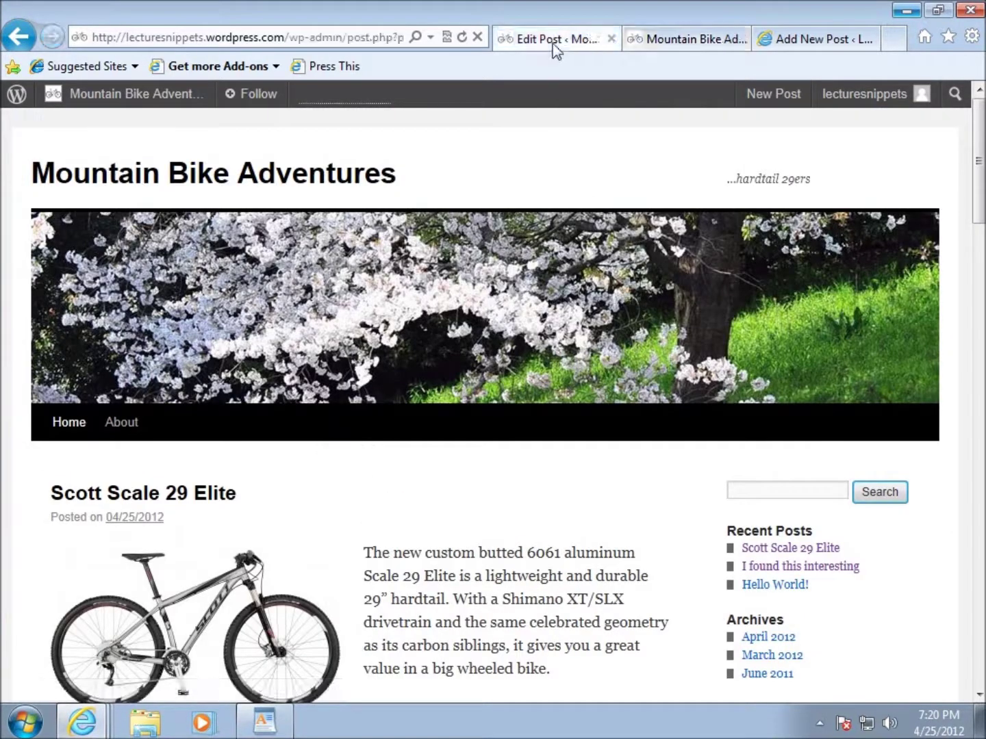
{"action": "left_click", "coordinate": [512, 468]}
{"action": "scroll", "coordinate": [510, 463], "scroll_direction": "down", "scroll_amount": 10}
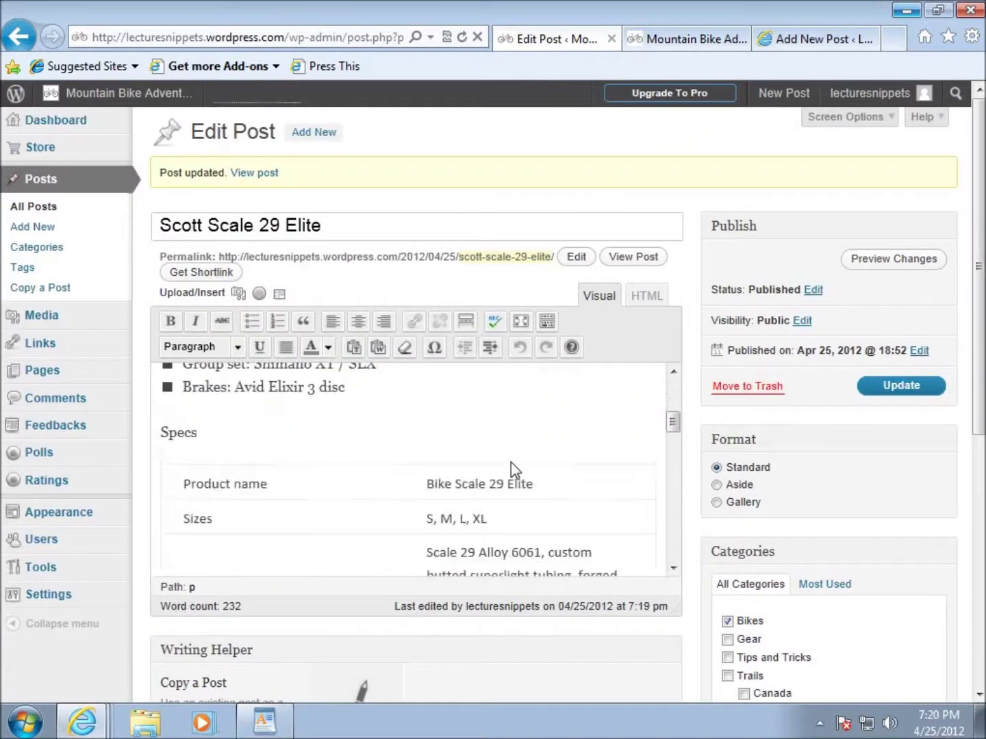
{"action": "scroll", "coordinate": [512, 464], "scroll_direction": "down", "scroll_amount": 12}
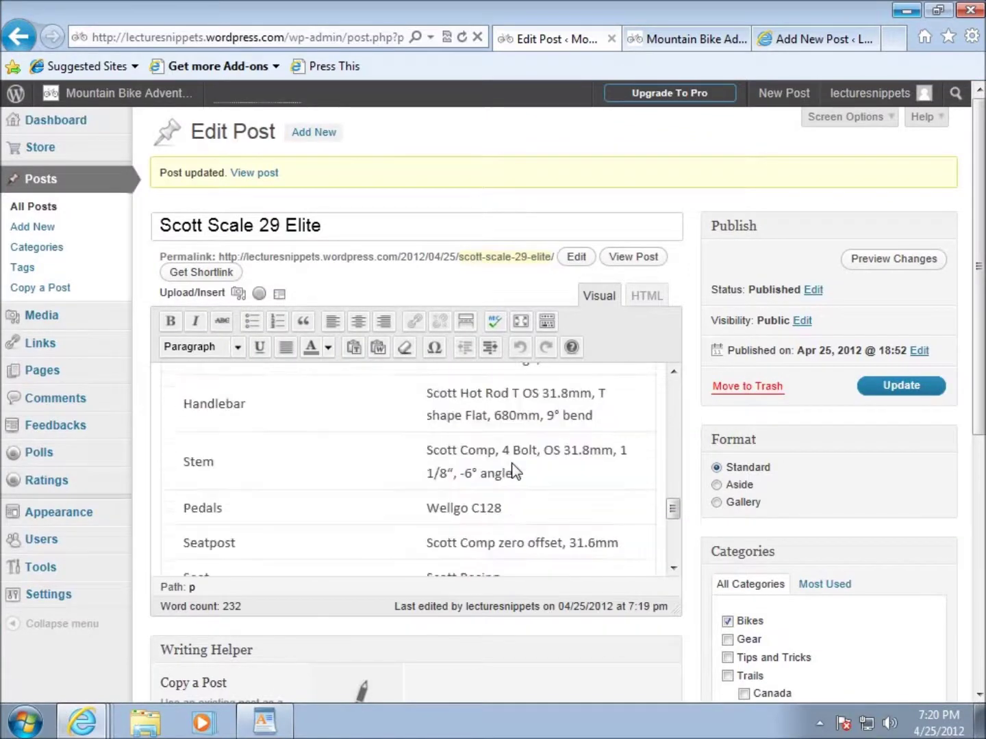
{"action": "scroll", "coordinate": [513, 471], "scroll_direction": "down", "scroll_amount": 6}
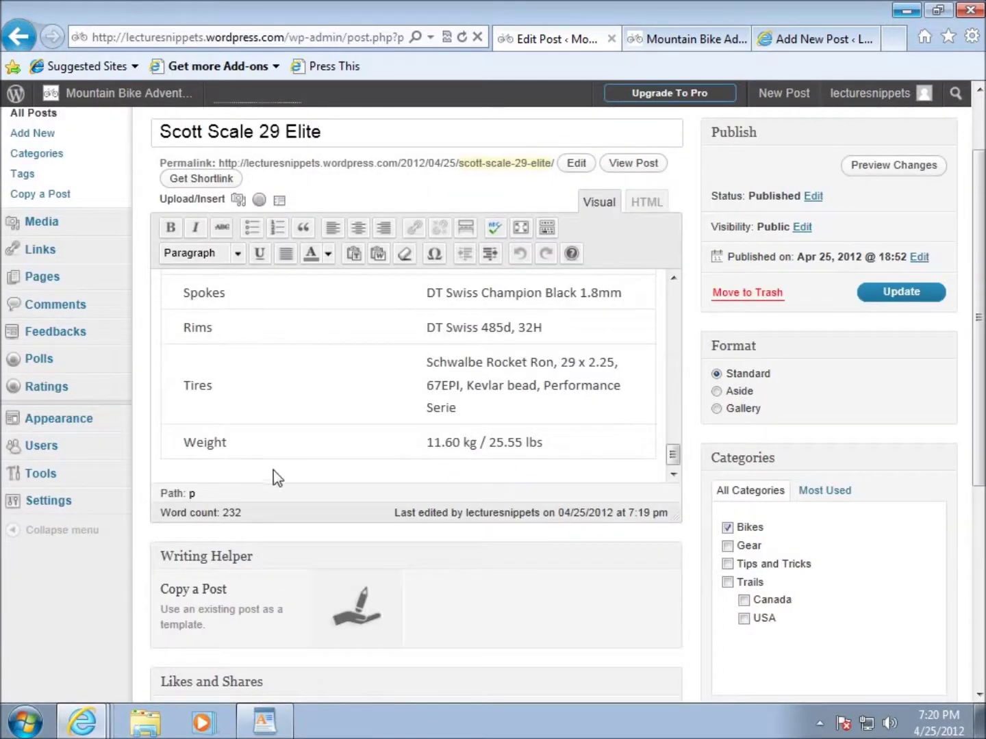
{"action": "left_click", "coordinate": [276, 479]}
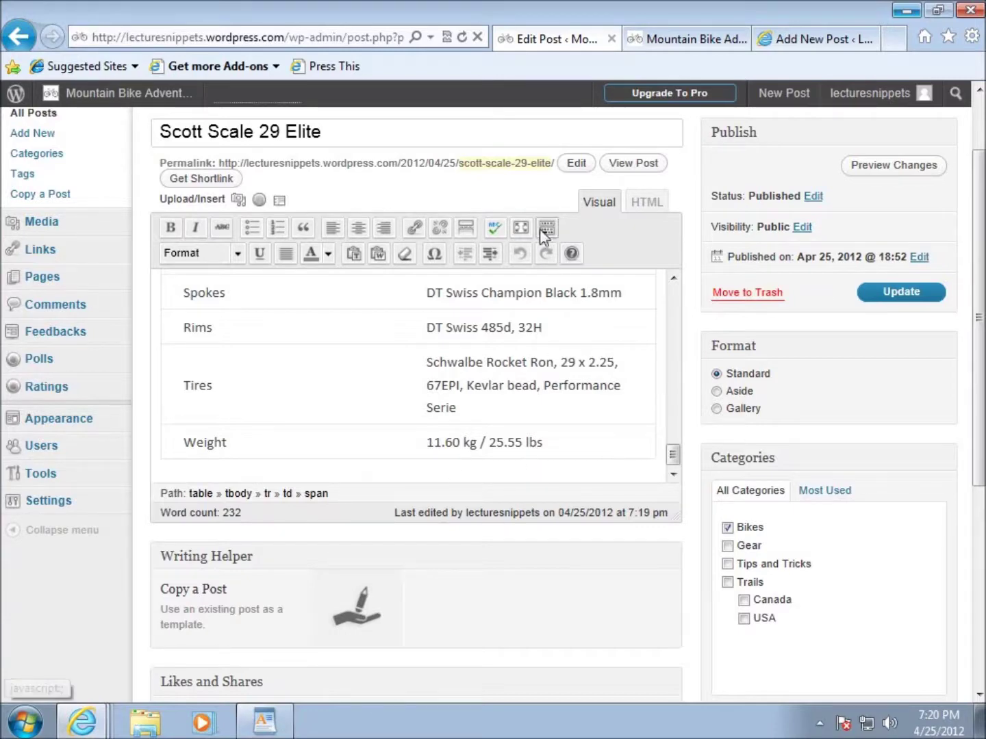
- Add a new line reading "PDF" after the closing table tag in the post's HTML source
{"action": "left_click", "coordinate": [659, 204]}
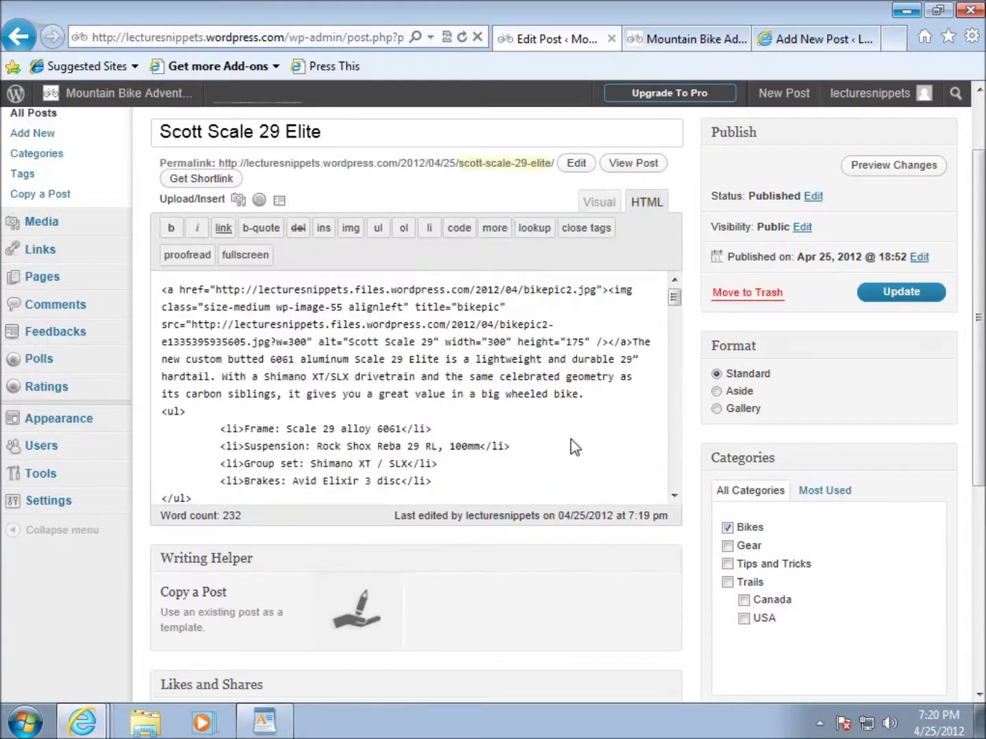
{"action": "left_click_drag", "start_coordinate": [672, 310], "coordinate": [665, 499]}
{"action": "left_click", "coordinate": [191, 485]}
{"action": "left_click", "coordinate": [235, 488]}
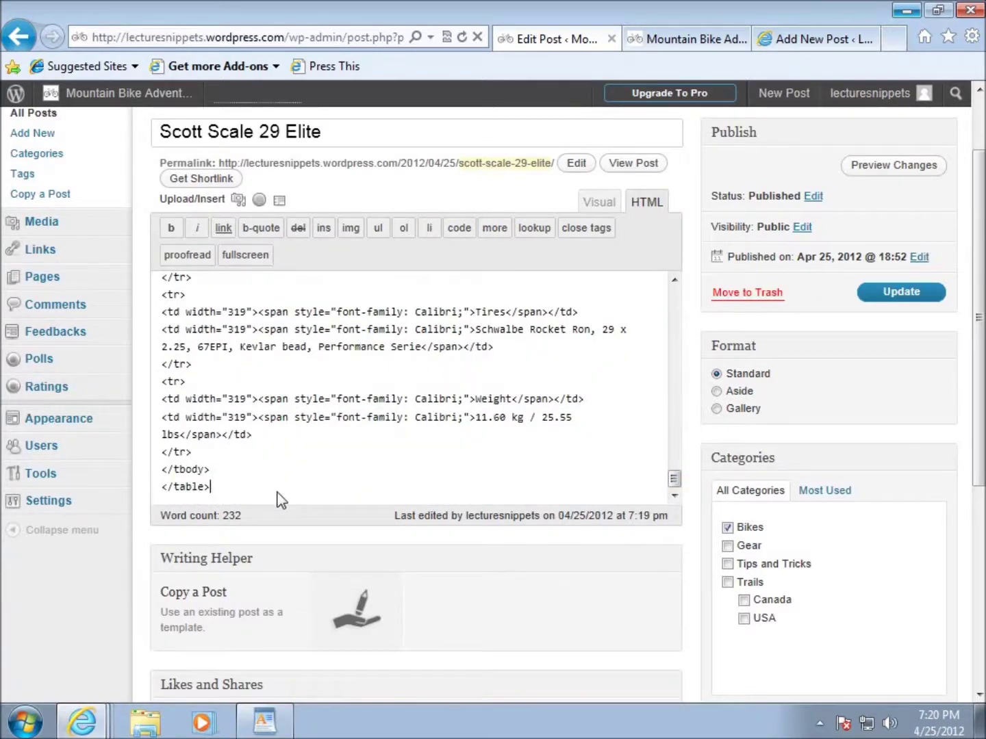
{"action": "key", "text": "Return"}
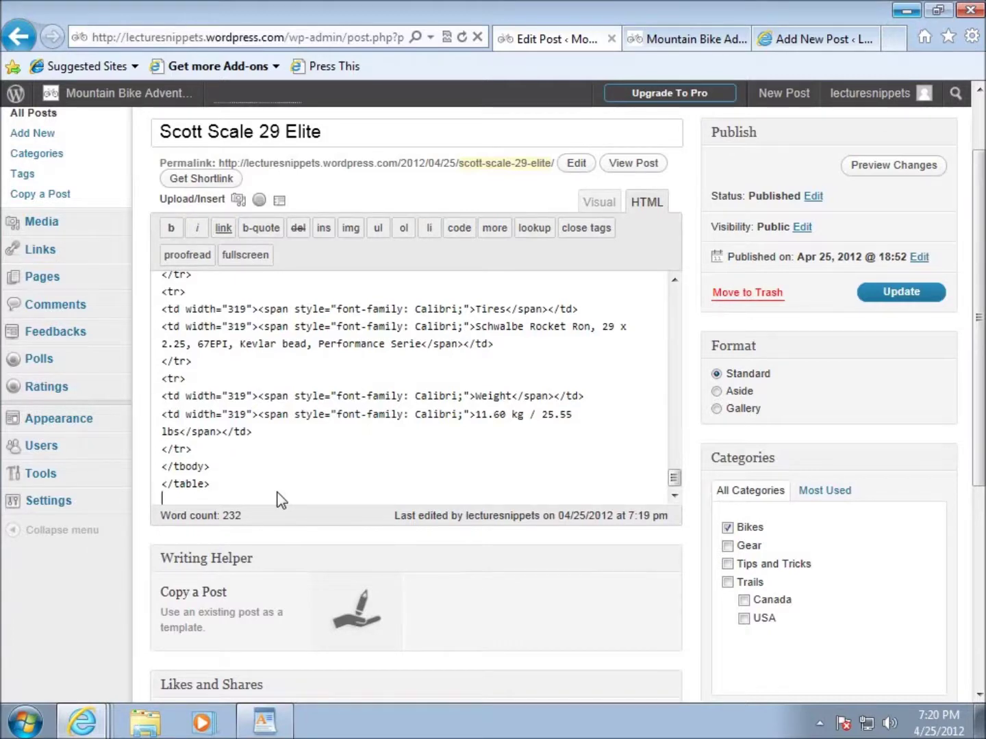
{"action": "type", "text": "o"}
{"action": "type", "text": "PDF"}
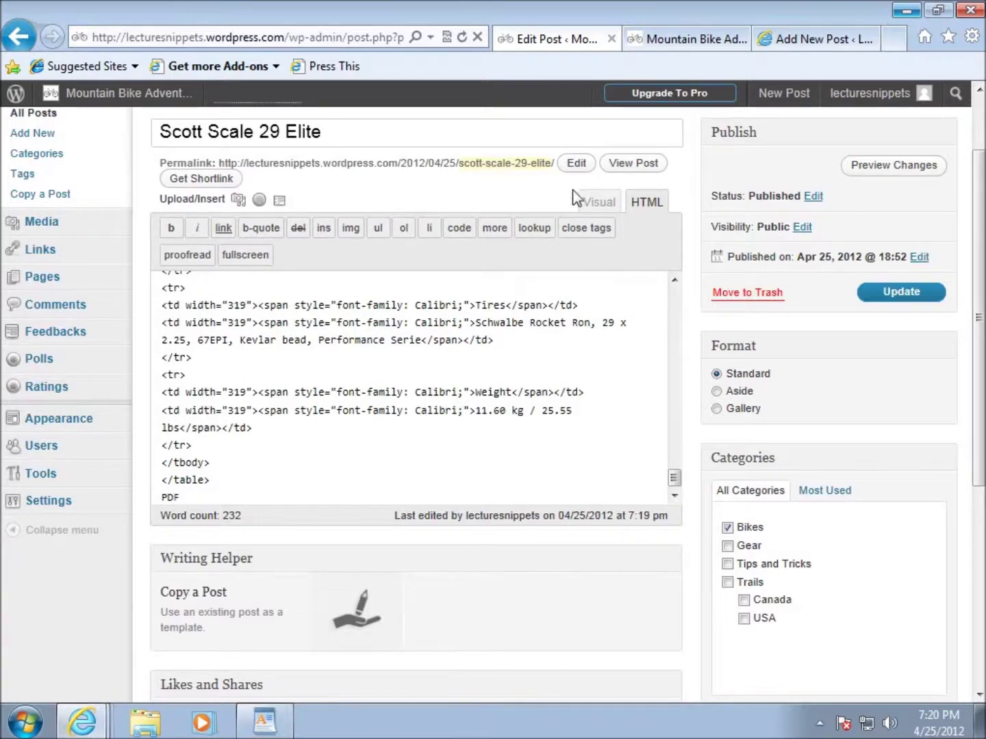
- In the visual view, replace the word "PDF" below the specs table with "Download PDF Manual here"
{"action": "left_click", "coordinate": [597, 204]}
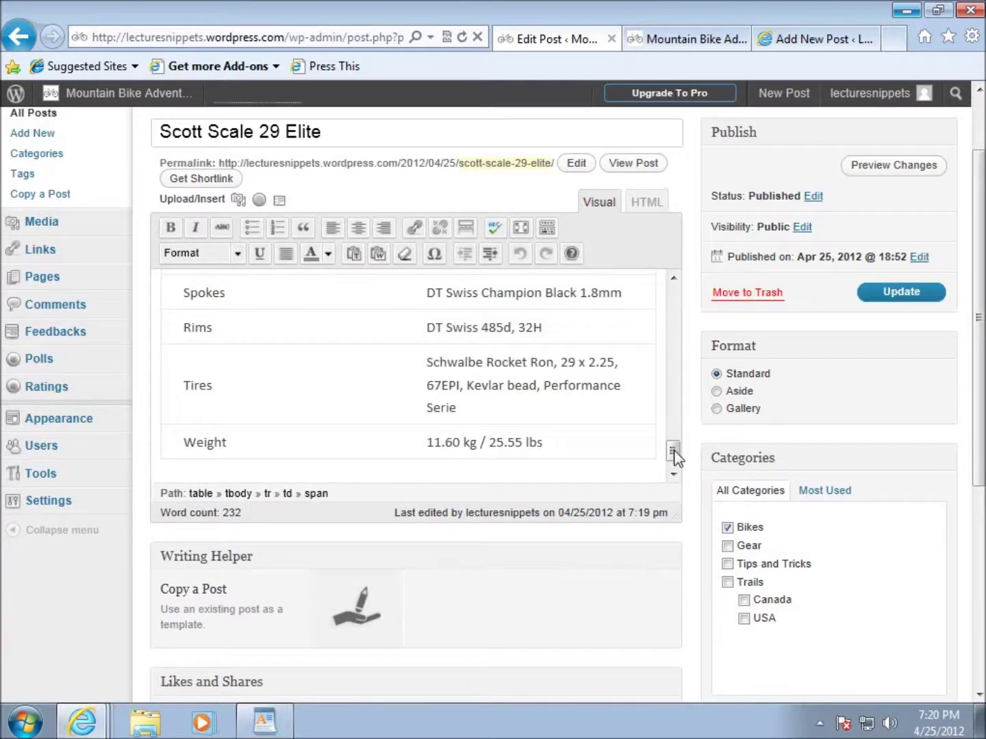
{"action": "left_click_drag", "start_coordinate": [673, 450], "coordinate": [674, 465]}
{"action": "left_click", "coordinate": [181, 451]}
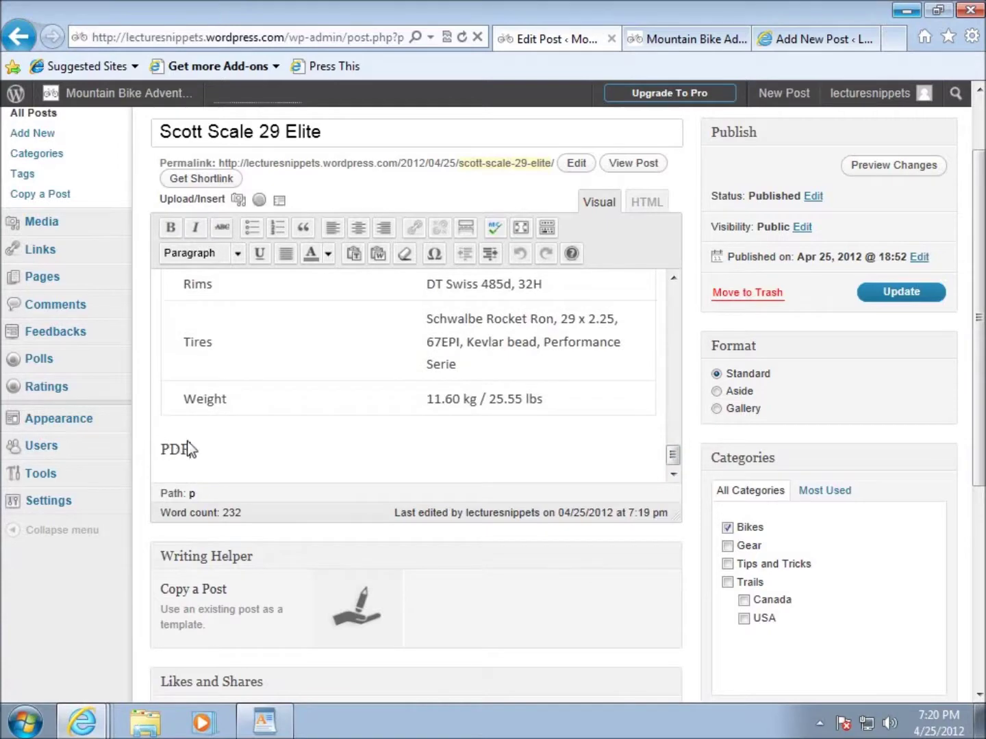
{"action": "double_click", "coordinate": [186, 450]}
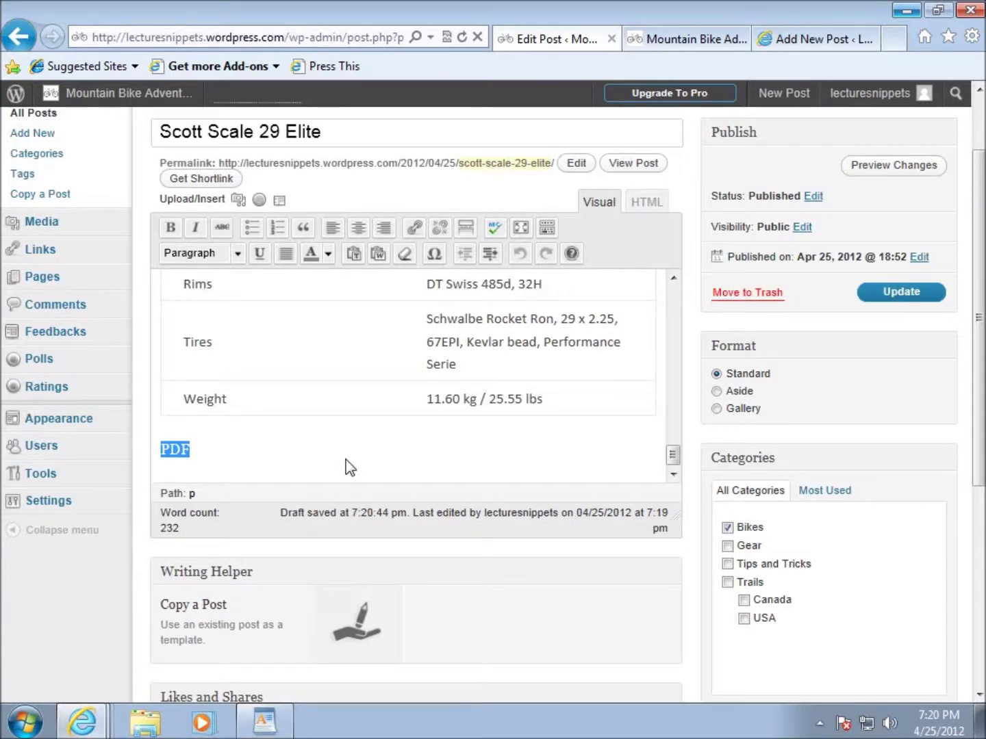
{"action": "key", "text": "Delete"}
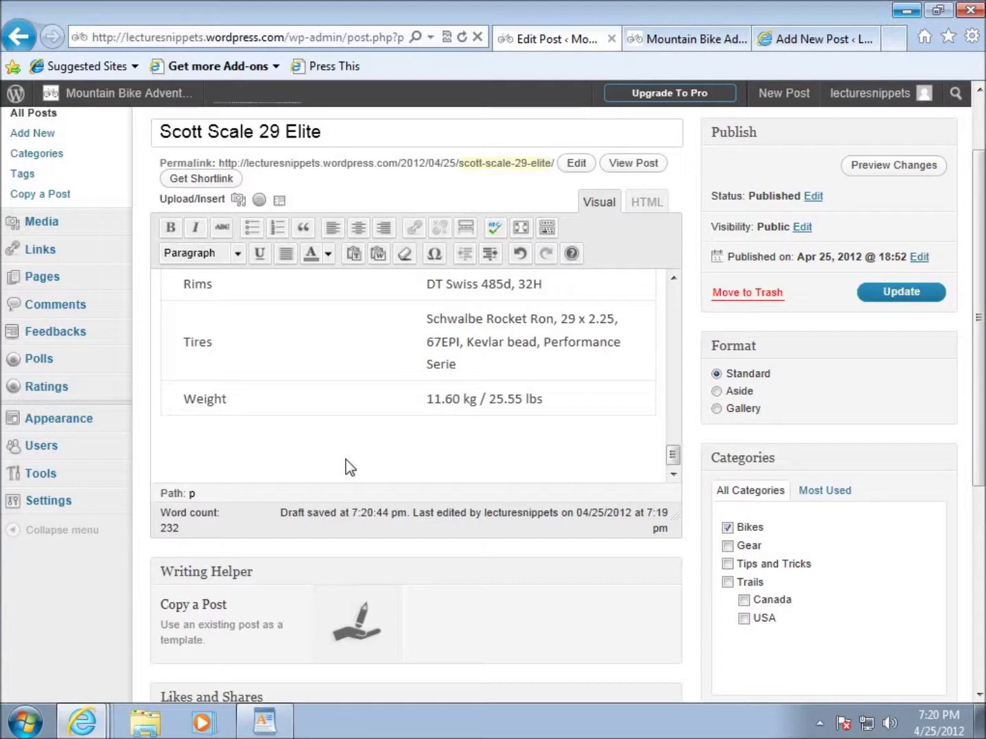
{"action": "type", "text": "Download PDF Manual here"}
{"action": "left_click_drag", "start_coordinate": [354, 449], "coordinate": [314, 451]}
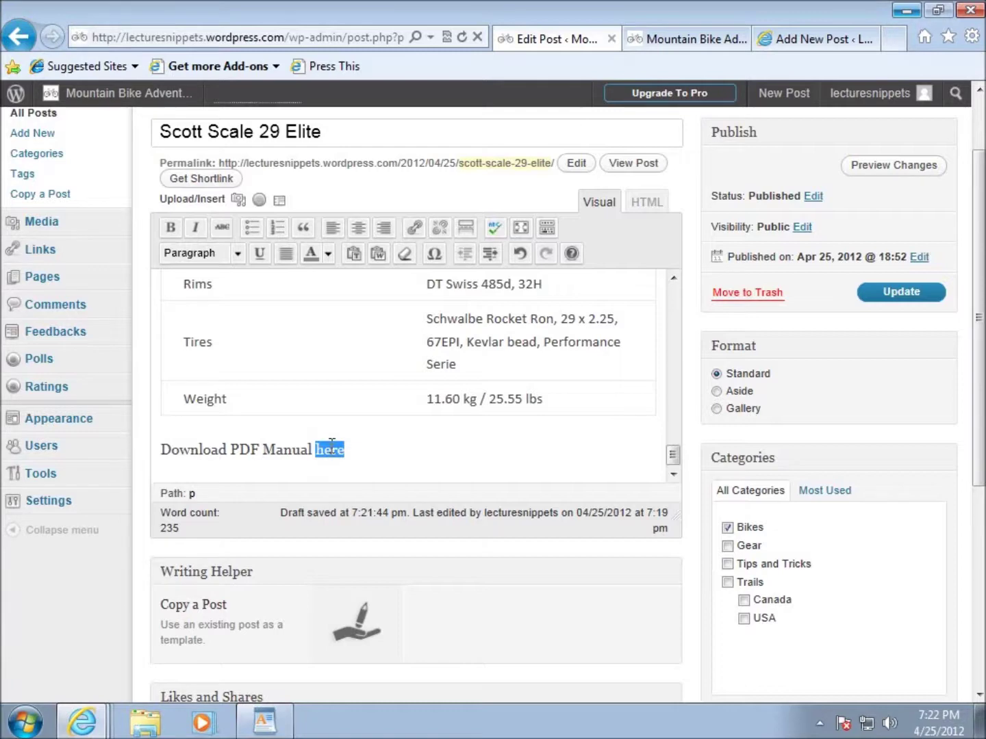
{"action": "left_click", "coordinate": [415, 227]}
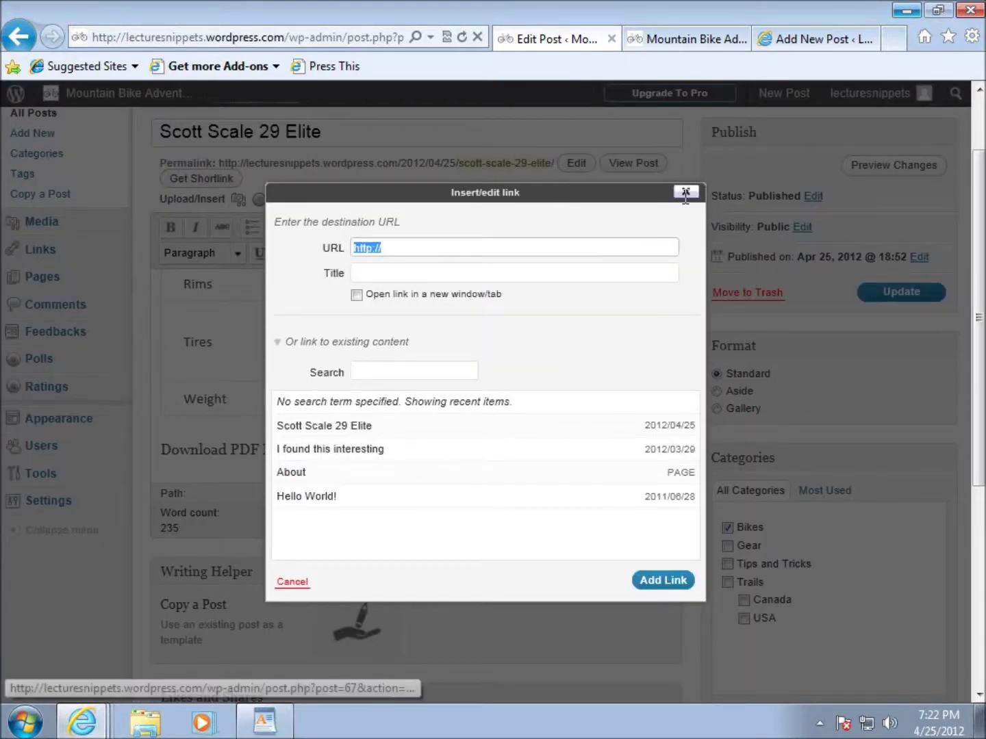
{"action": "key", "text": "Escape"}
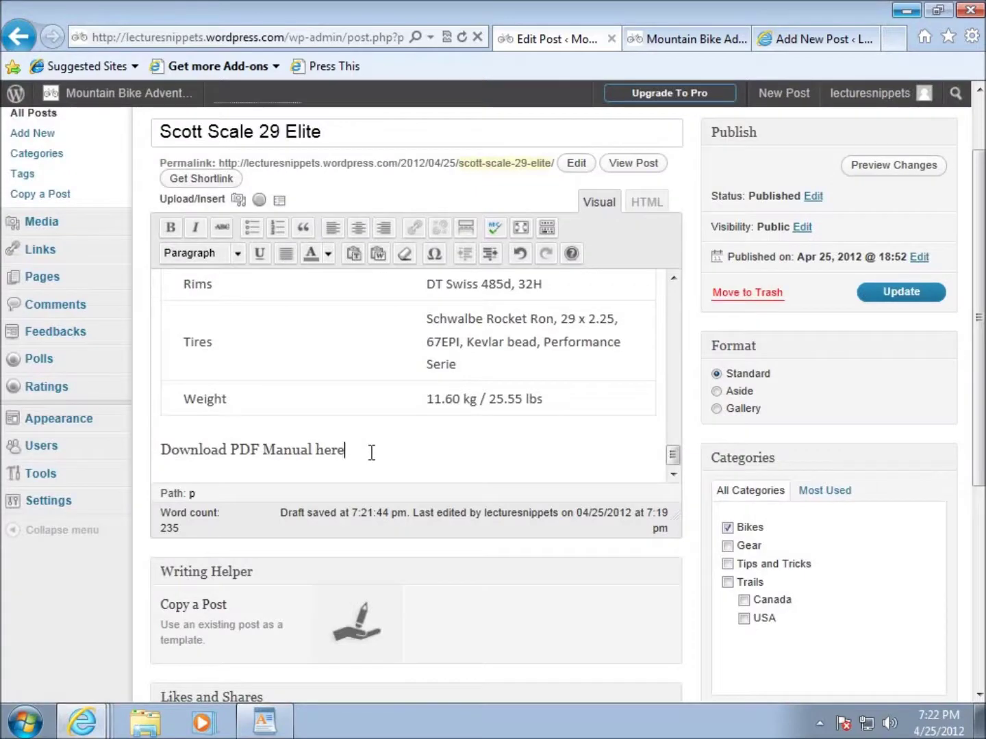
- Shorten the line below the specs table to read "Download PDF Manual:"
{"action": "key", "text": "BackSpace"}
{"action": "key", "text": "BackSpace"}
{"action": "key", "text": "BackSpace"}
{"action": "key", "text": "BackSpace"}
{"action": "key", "text": "BackSpace"}
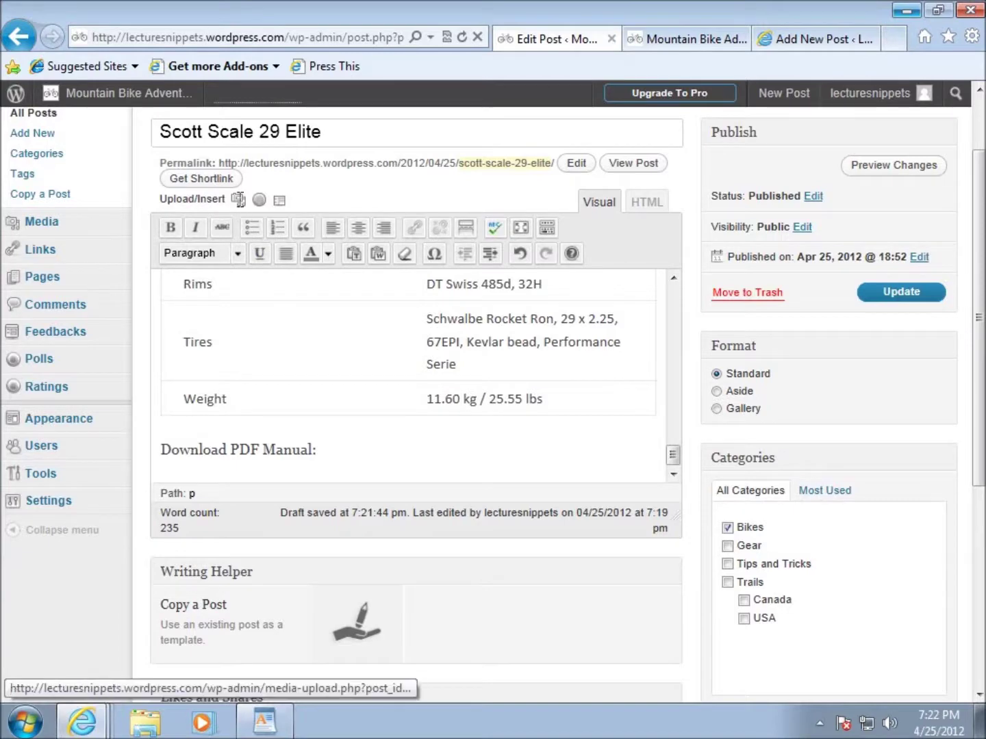
- Insert a link to manual.pdf from the media library after "Download PDF Manual:", keeping the title "manual"
{"action": "left_click", "coordinate": [237, 200]}
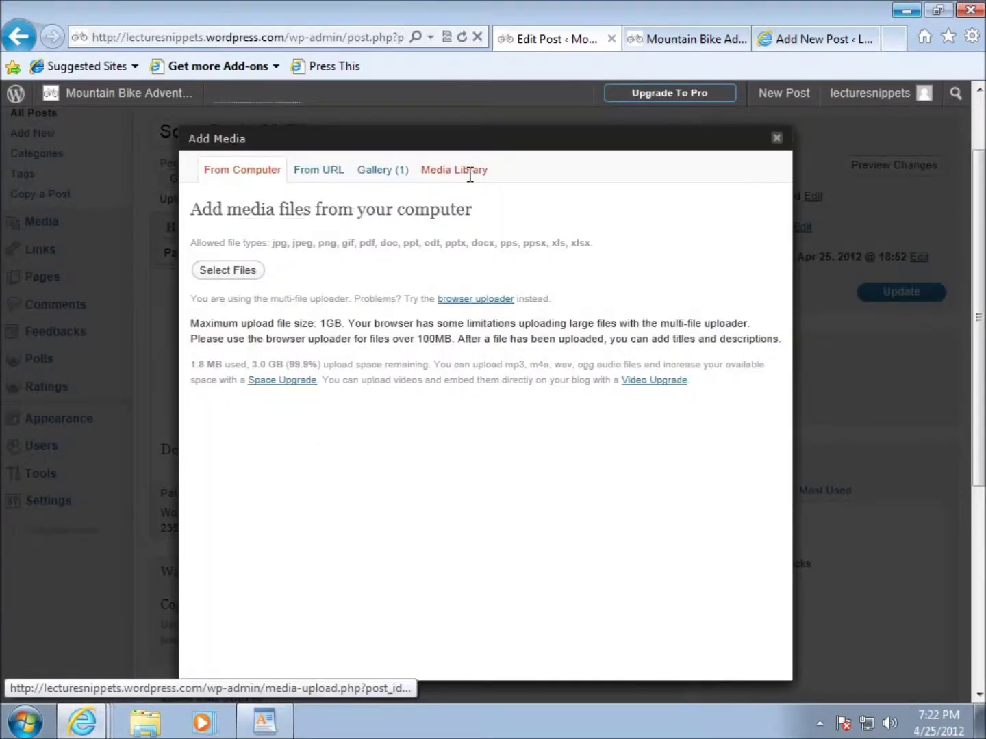
{"action": "left_click", "coordinate": [469, 171]}
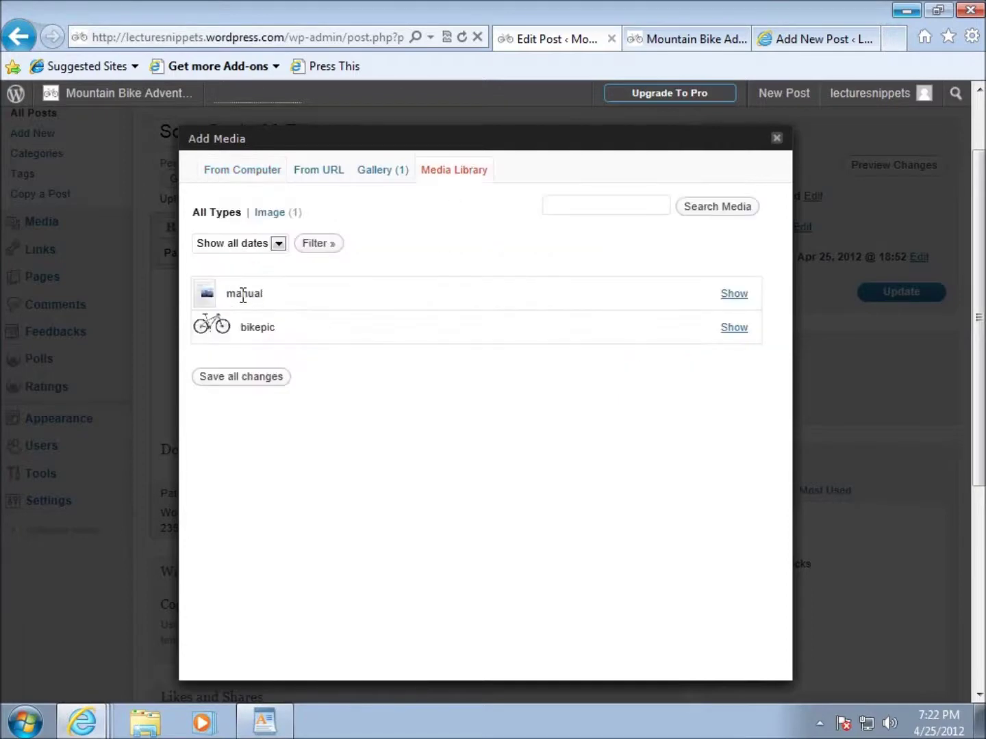
{"action": "left_click", "coordinate": [730, 295]}
{"action": "scroll", "coordinate": [627, 427], "scroll_direction": "down", "scroll_amount": 2}
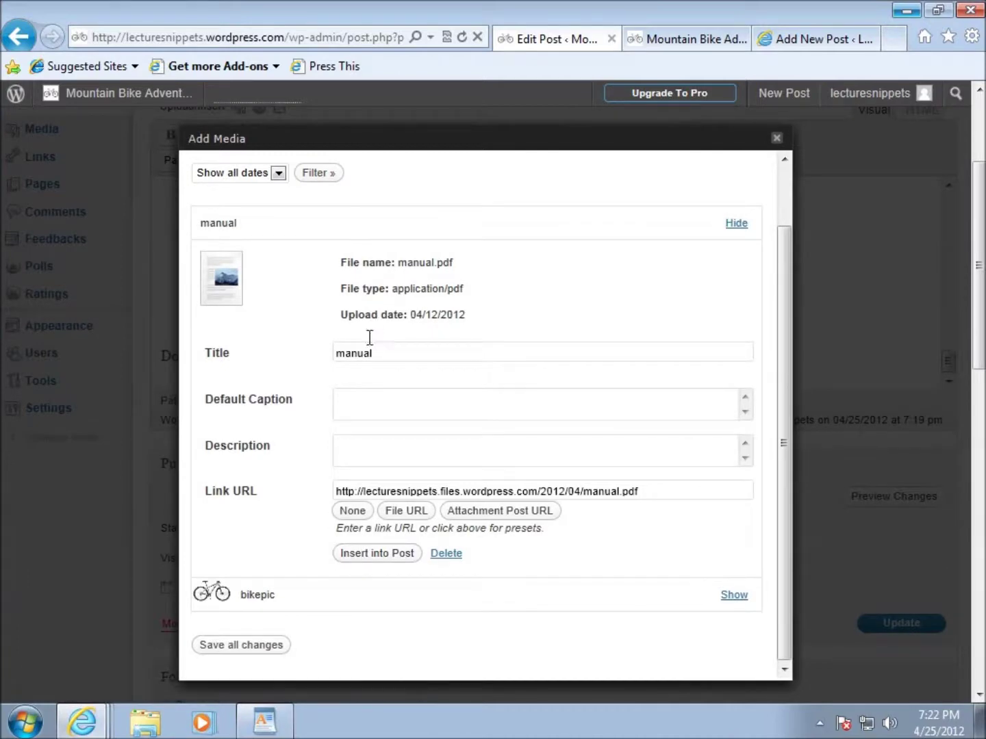
{"action": "left_click", "coordinate": [373, 553]}
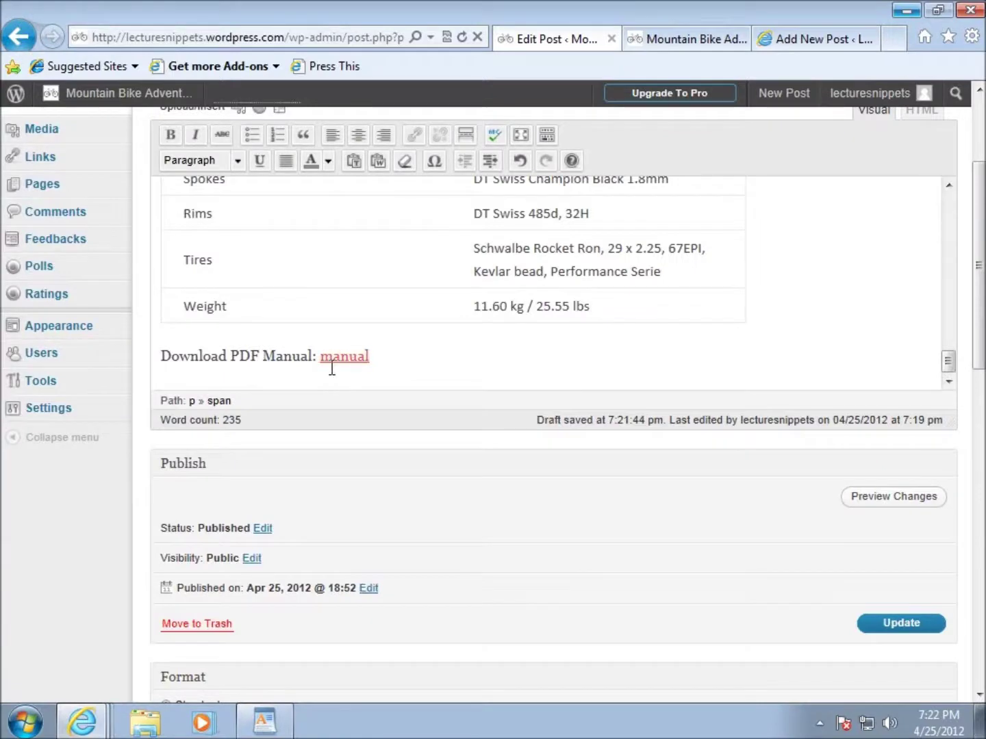
- Delete the inserted "manual" link after "Download PDF Manual:"
{"action": "scroll", "coordinate": [388, 390], "scroll_direction": "up", "scroll_amount": 1}
{"action": "scroll", "coordinate": [385, 380], "scroll_direction": "down", "scroll_amount": 1}
{"action": "left_click", "coordinate": [385, 380]}
{"action": "key", "text": "alt+shift+s"}
{"action": "key", "text": "BackSpace"}
{"action": "key", "text": "BackSpace"}
{"action": "key", "text": "BackSpace"}
{"action": "key", "text": "BackSpace"}
{"action": "key", "text": "BackSpace"}
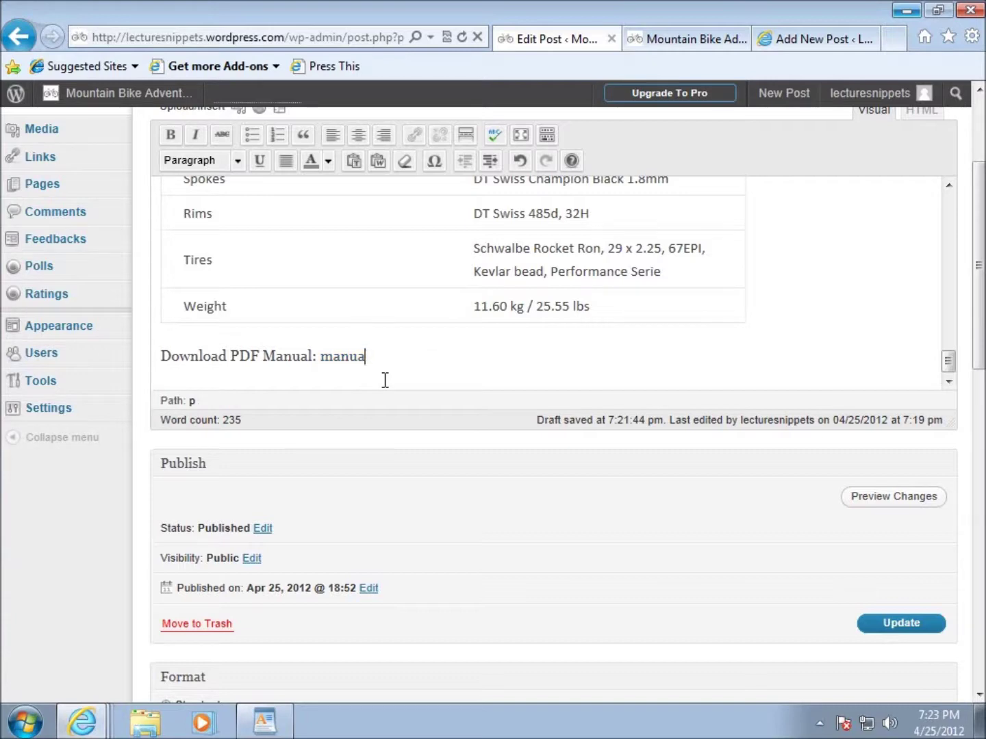
{"action": "key", "text": "BackSpace"}
{"action": "scroll", "coordinate": [395, 398], "scroll_direction": "up", "scroll_amount": 1}
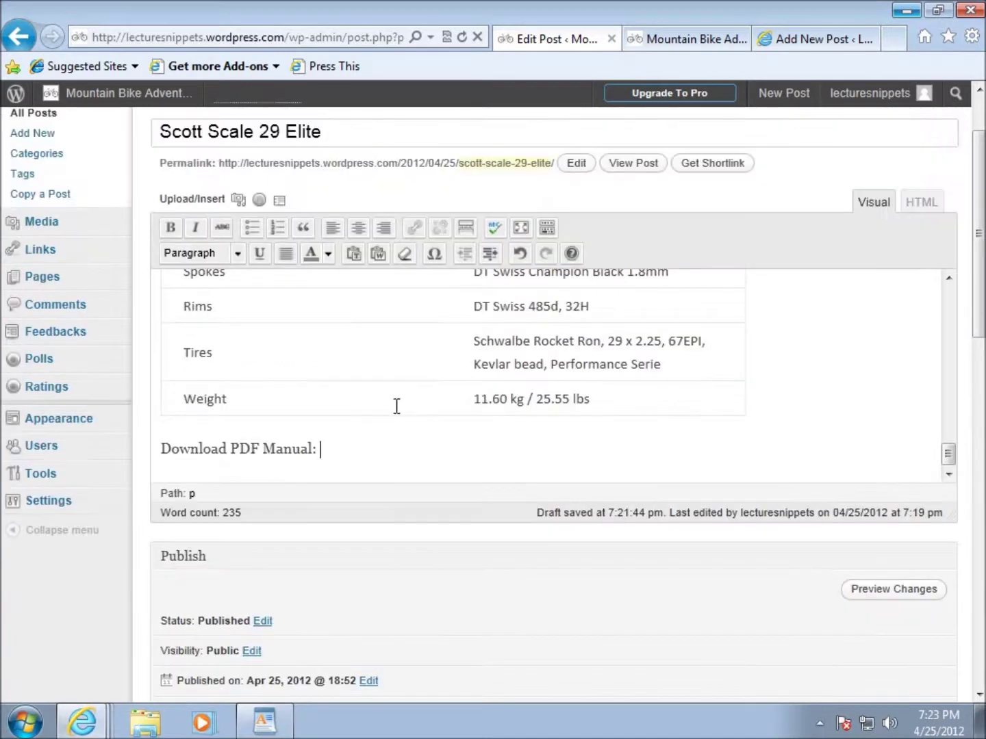
- Retitle the manual.pdf item in the media library as "Owner's Manual" and save the changes
{"action": "left_click", "coordinate": [239, 200]}
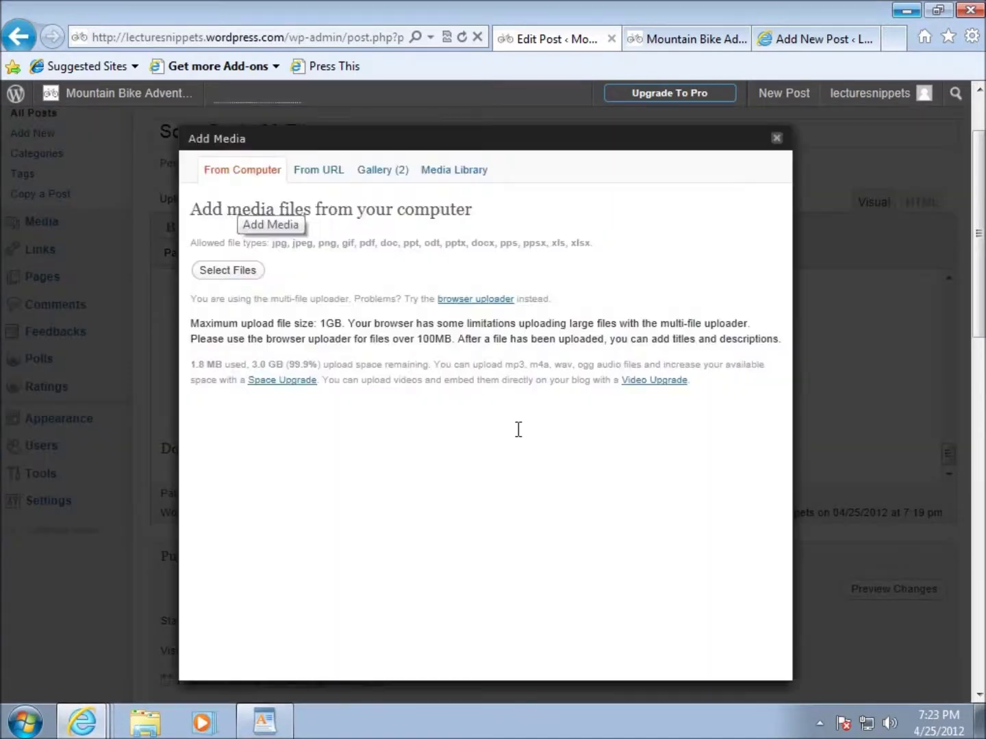
{"action": "left_click", "coordinate": [446, 171]}
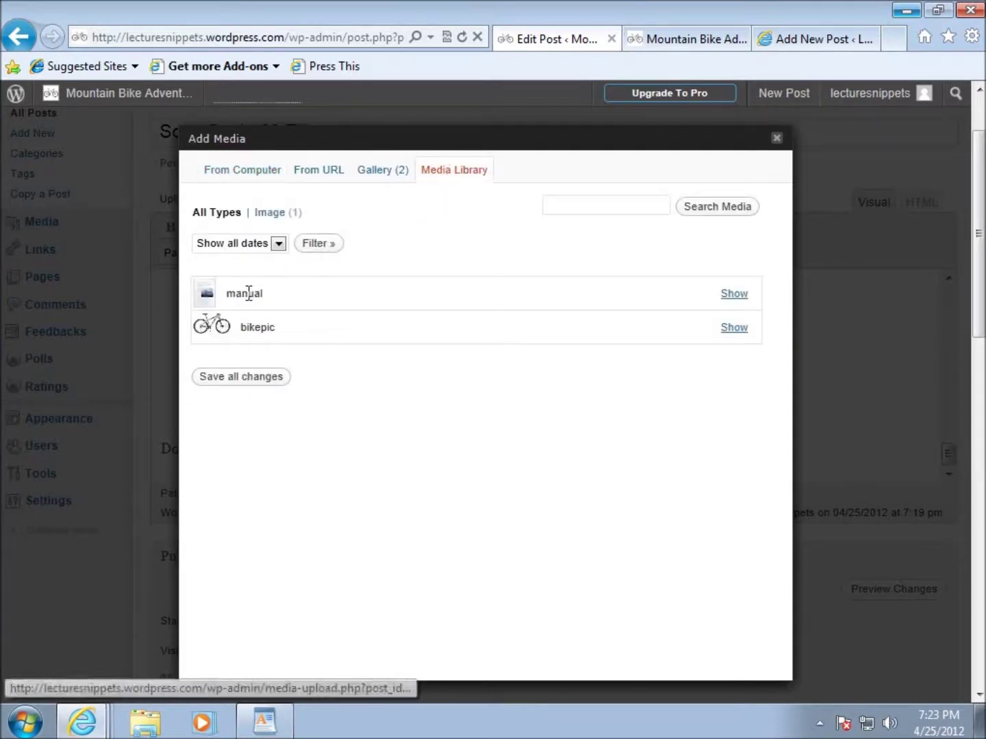
{"action": "left_click", "coordinate": [733, 294]}
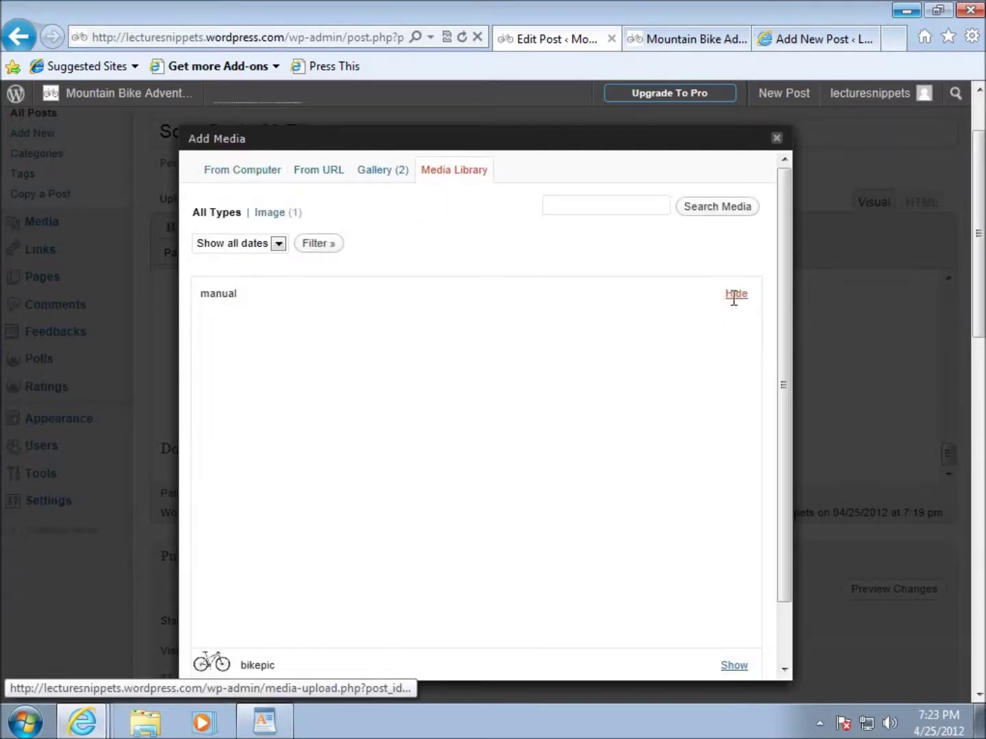
{"action": "left_click", "coordinate": [399, 421]}
{"action": "left_click_drag", "start_coordinate": [410, 423], "coordinate": [308, 415]}
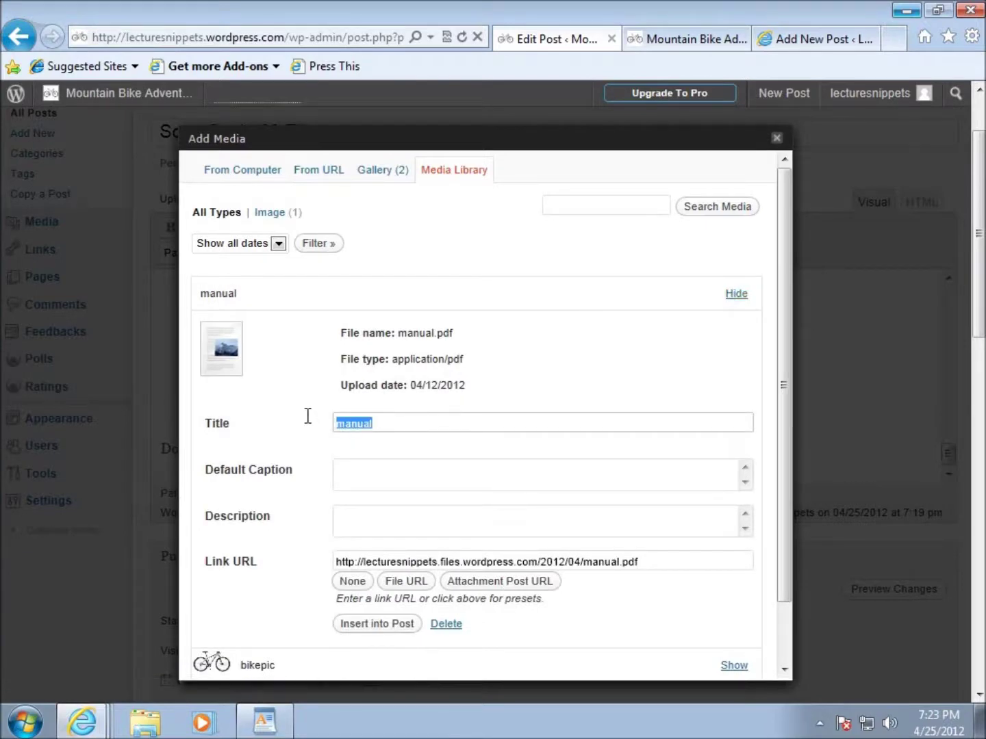
{"action": "type", "text": "Owner's Manu"}
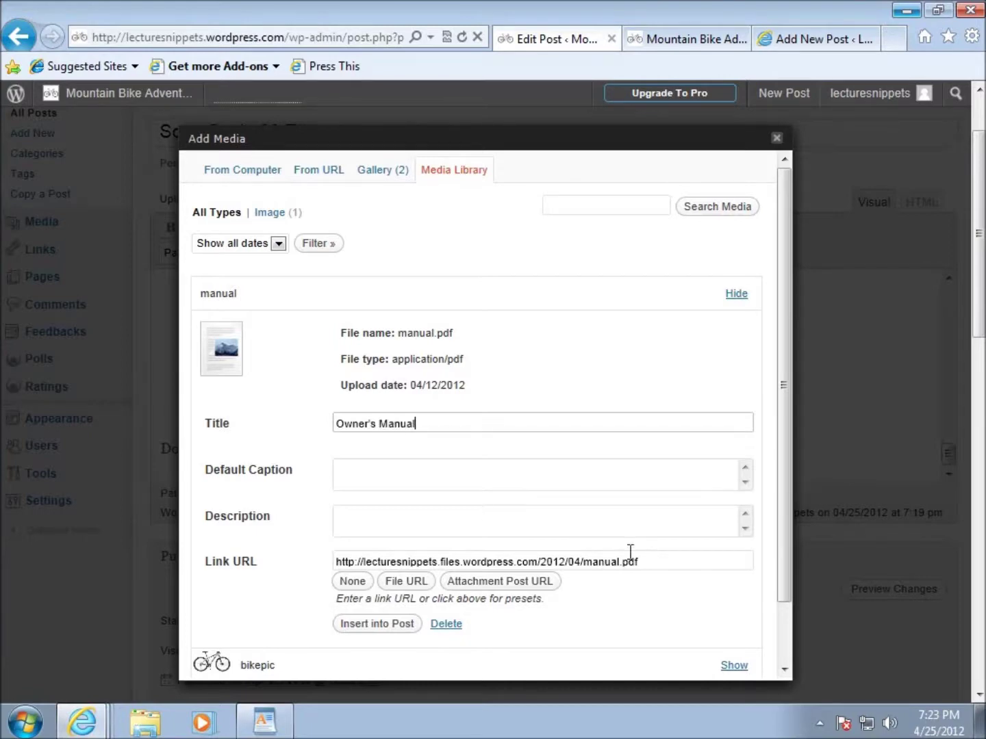
{"action": "left_click_drag", "start_coordinate": [781, 410], "coordinate": [787, 553]}
{"action": "left_click", "coordinate": [249, 645]}
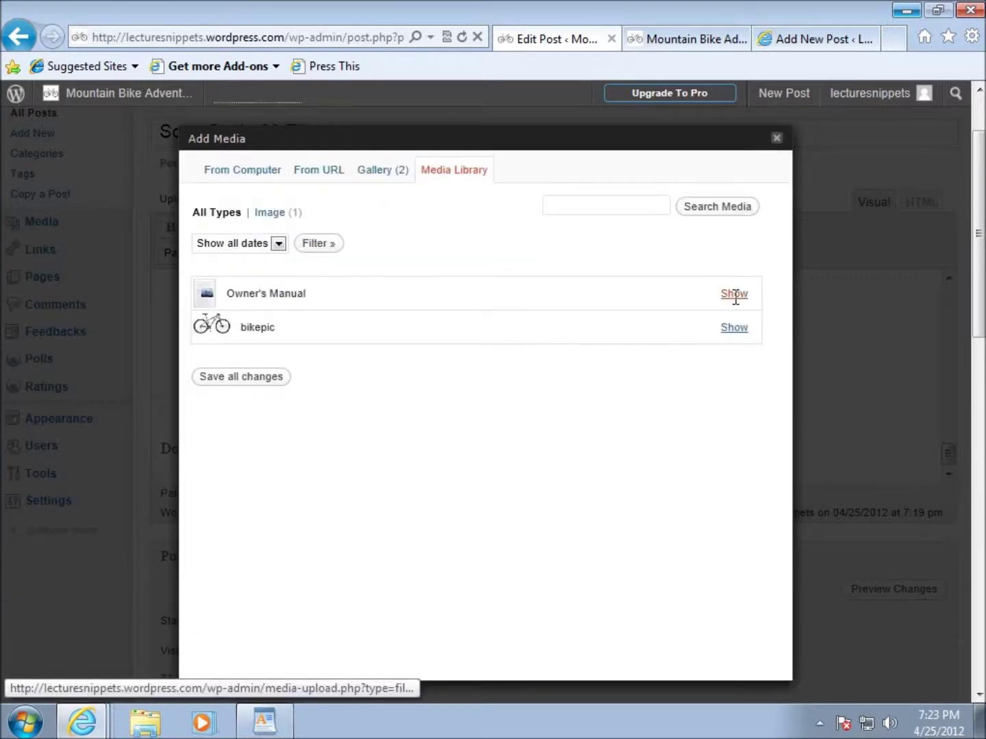
- Insert the "Owner's Manual" PDF link after "Download PDF Manual:" and update the post
{"action": "left_click", "coordinate": [734, 293]}
{"action": "scroll", "coordinate": [396, 546], "scroll_direction": "down", "scroll_amount": 3}
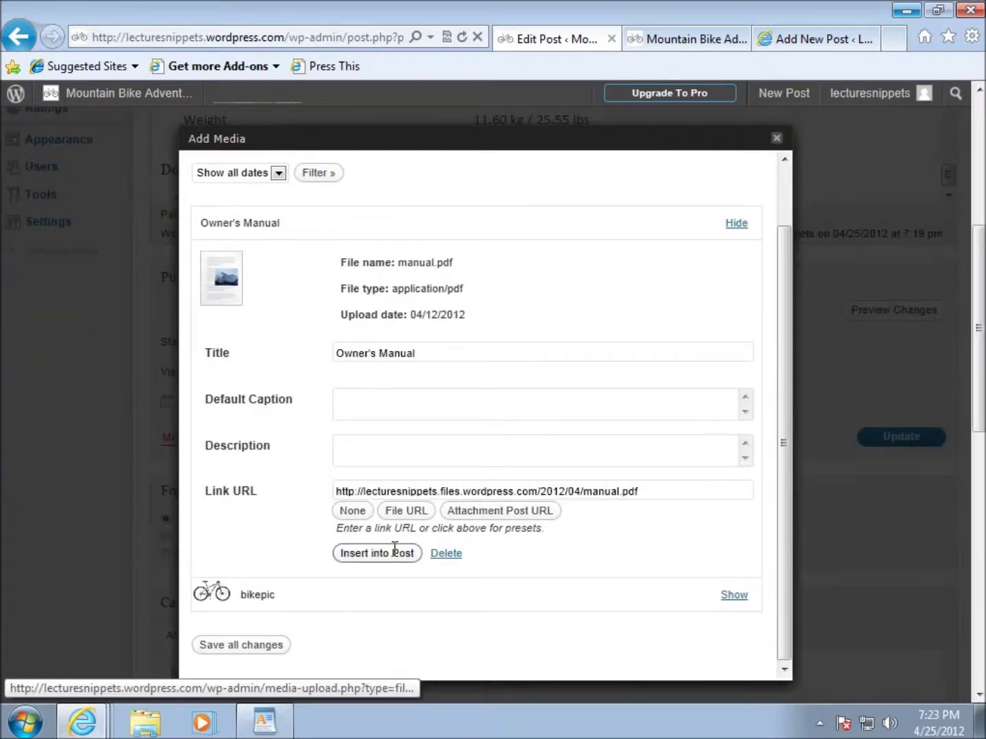
{"action": "left_click", "coordinate": [378, 553]}
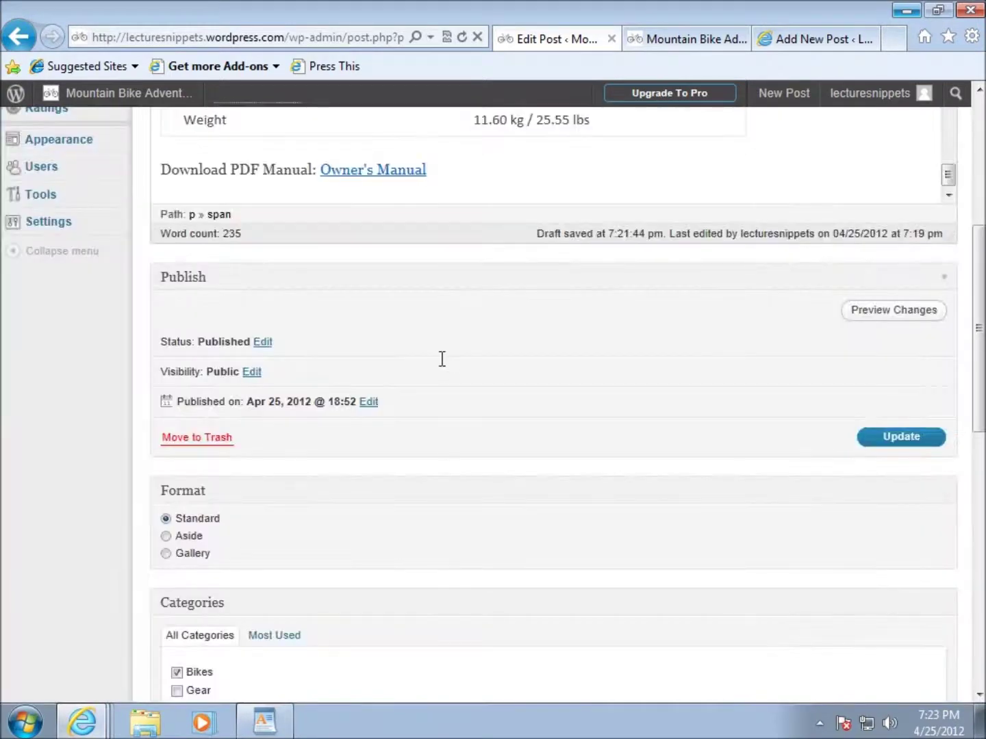
{"action": "scroll", "coordinate": [410, 377], "scroll_direction": "up", "scroll_amount": 3}
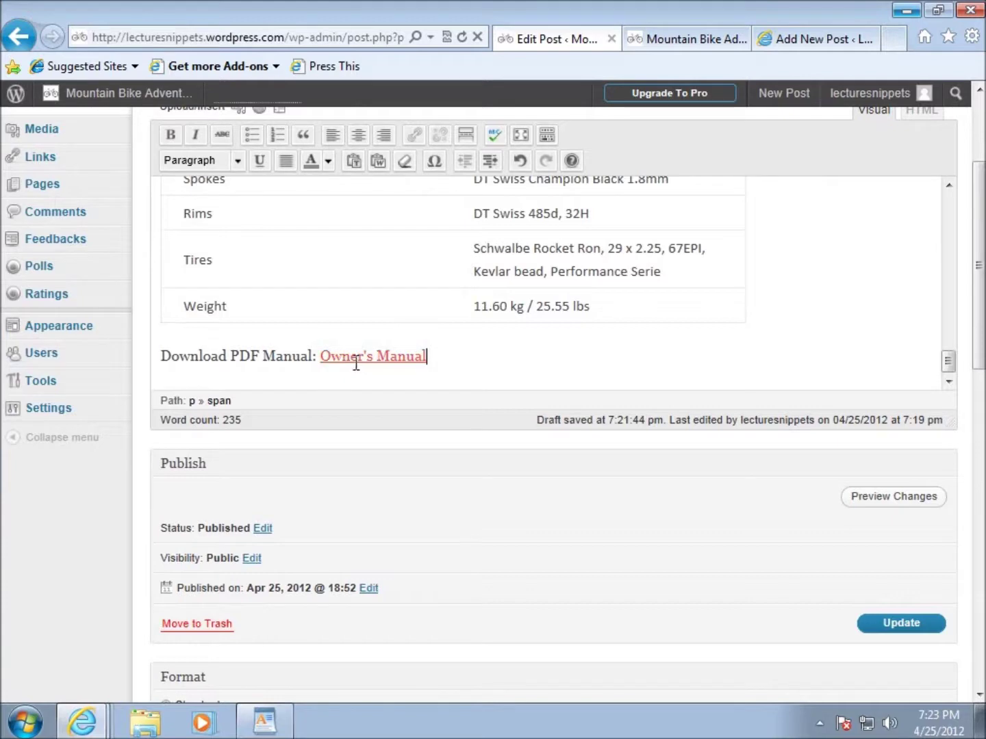
{"action": "left_click", "coordinate": [551, 354]}
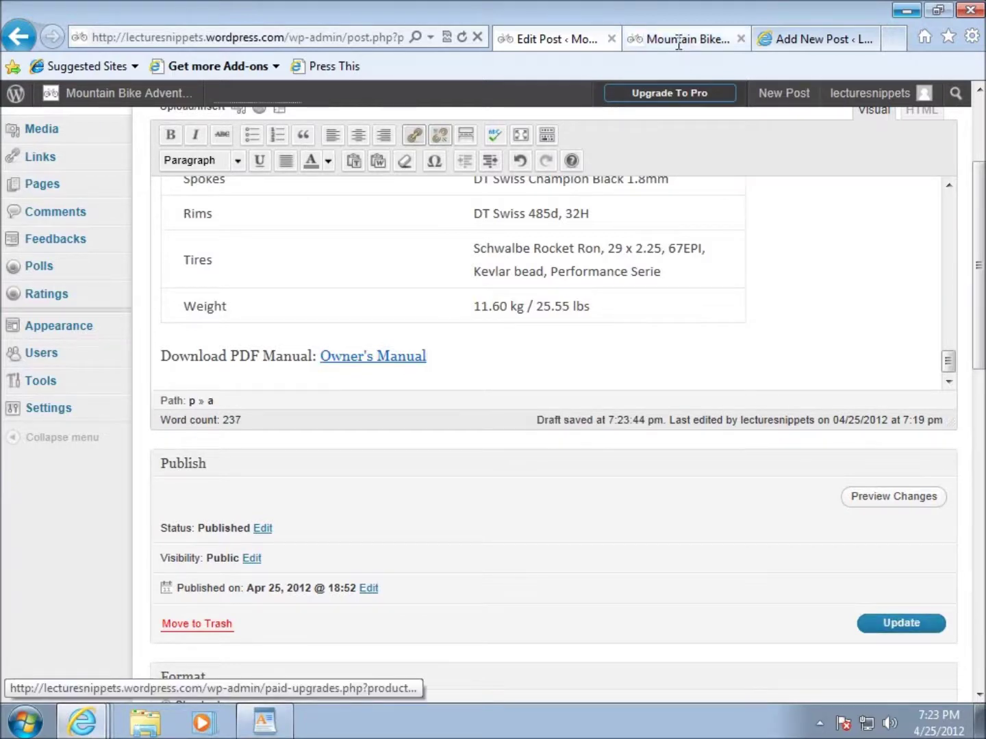
{"action": "left_click", "coordinate": [893, 622]}
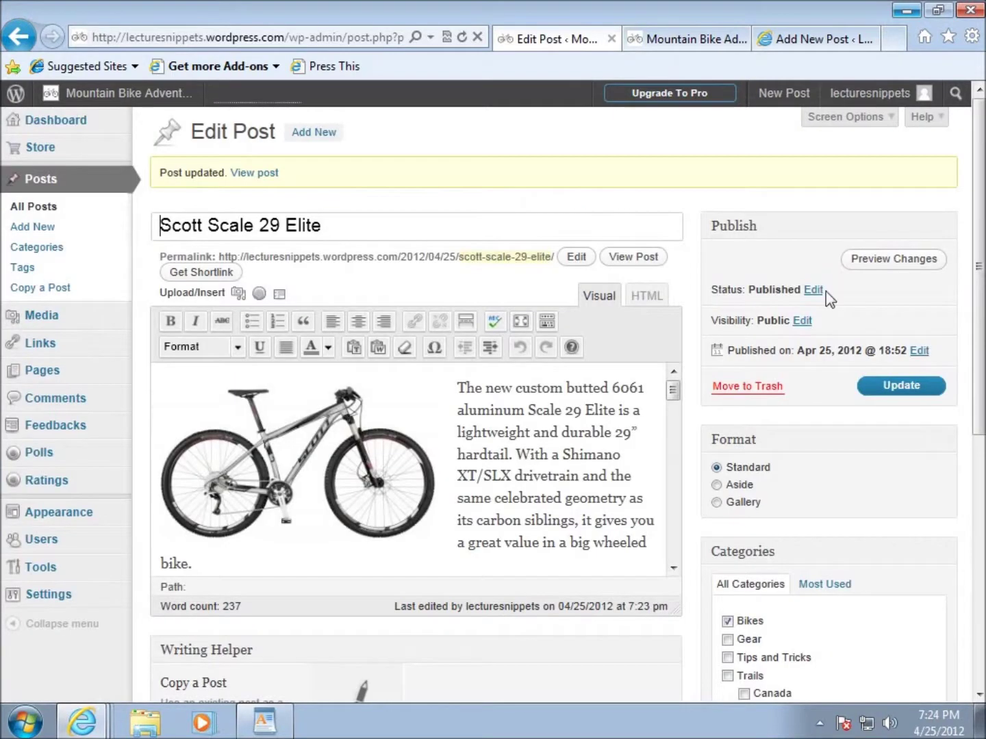
- Reload the Mountain Bike Adventures home page and check the Owner's Manual link and the bullet list's alignment beside the image
{"action": "left_click", "coordinate": [670, 41]}
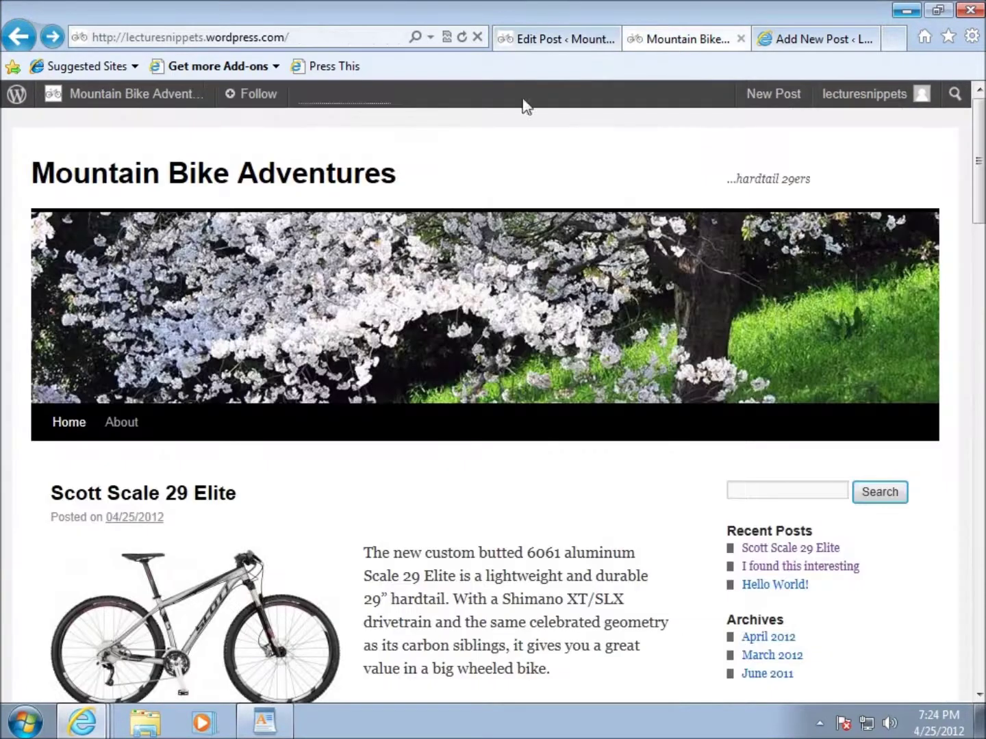
{"action": "left_click", "coordinate": [461, 37]}
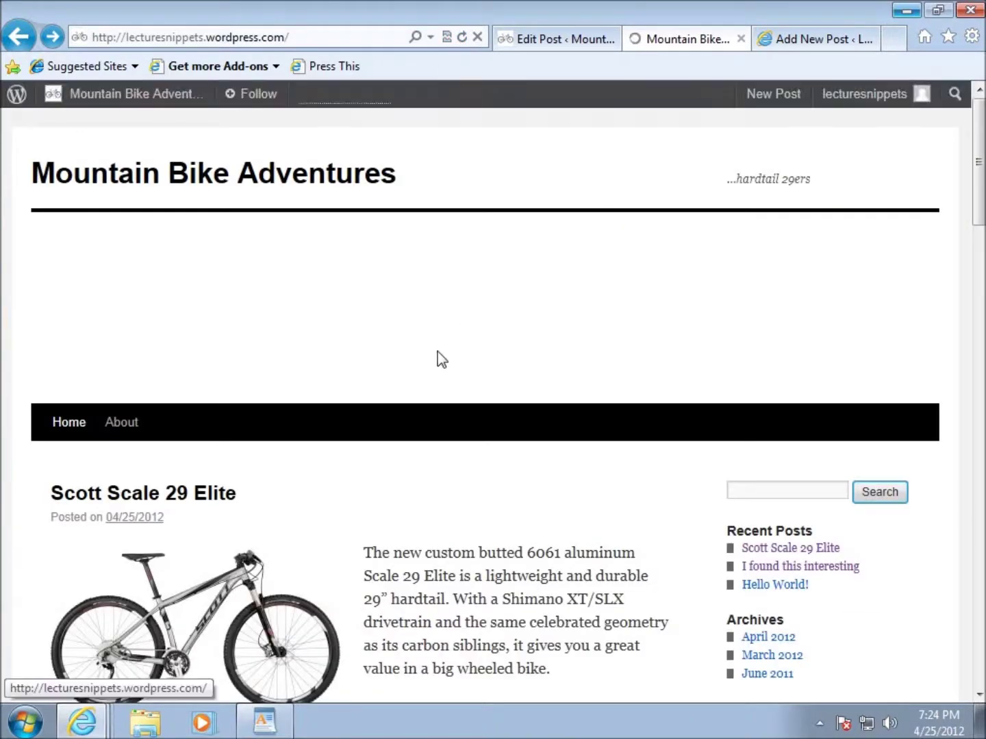
{"action": "scroll", "coordinate": [441, 345], "scroll_direction": "down", "scroll_amount": 5}
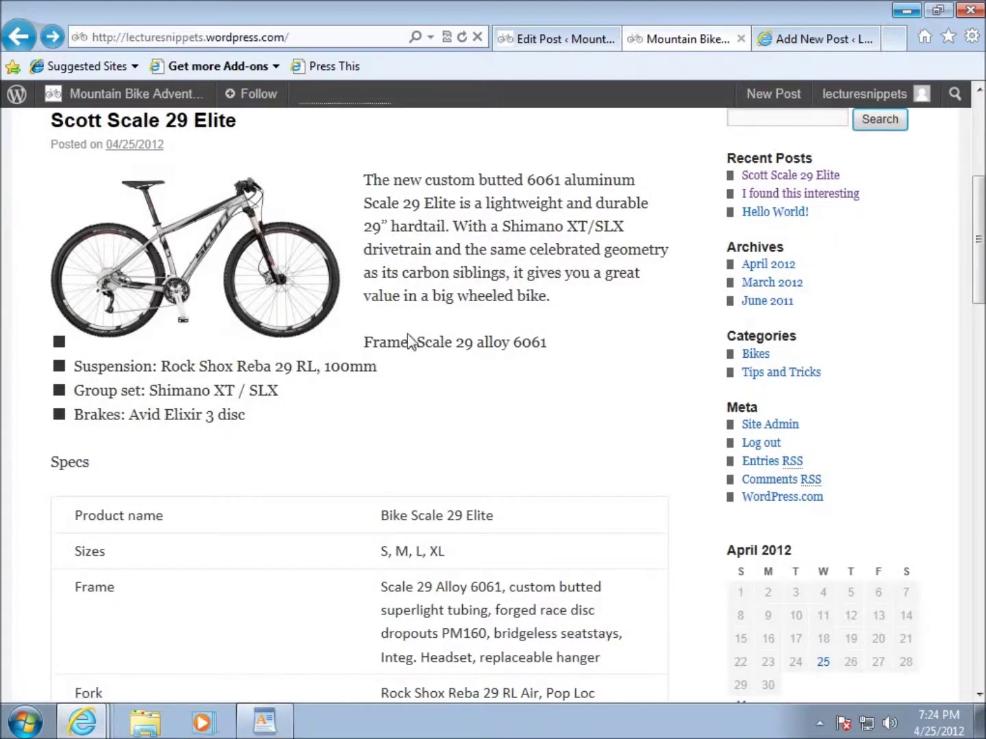
{"action": "scroll", "coordinate": [212, 384], "scroll_direction": "down", "scroll_amount": 1}
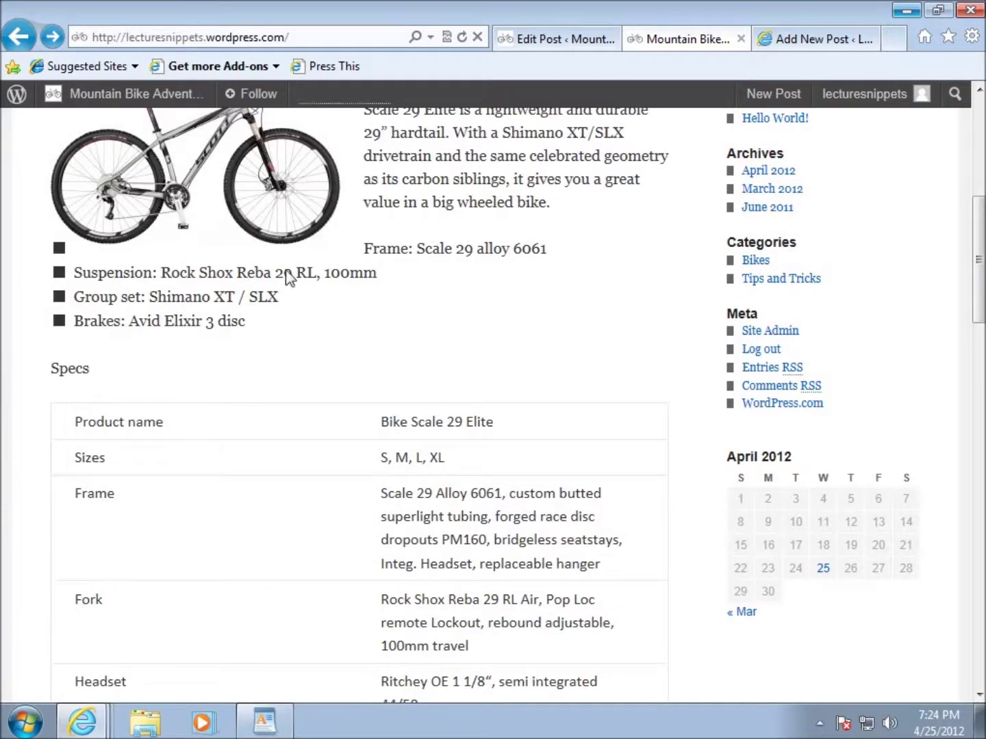
{"action": "scroll", "coordinate": [286, 276], "scroll_direction": "down", "scroll_amount": 10}
{"action": "scroll", "coordinate": [286, 275], "scroll_direction": "down", "scroll_amount": 7}
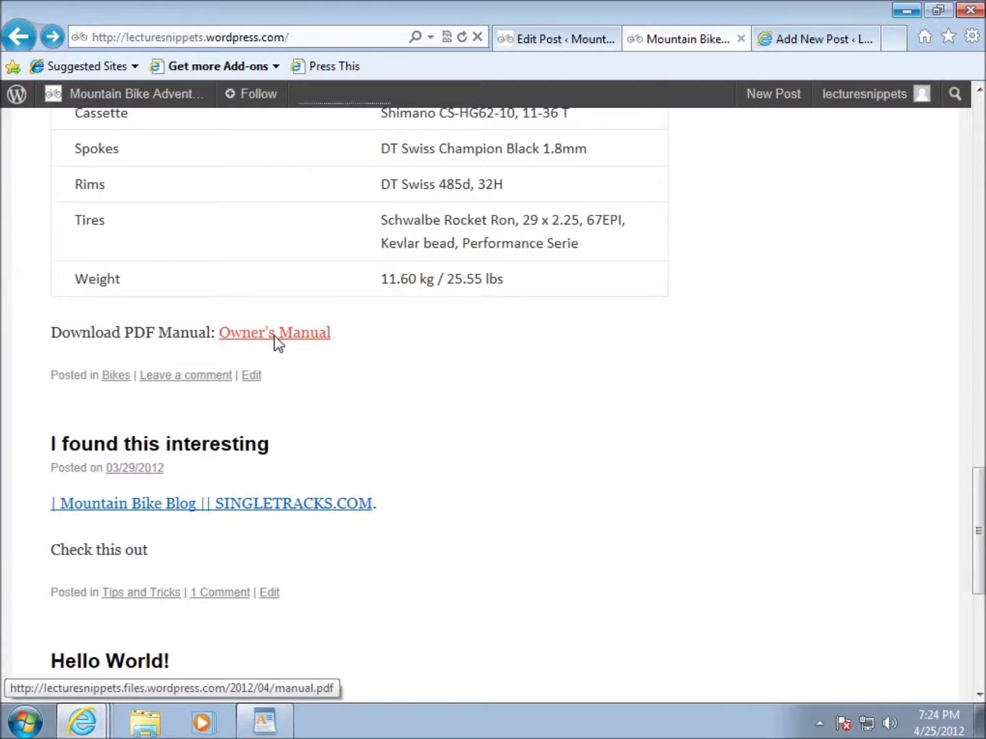
{"action": "left_click_drag", "start_coordinate": [972, 533], "coordinate": [968, 231]}
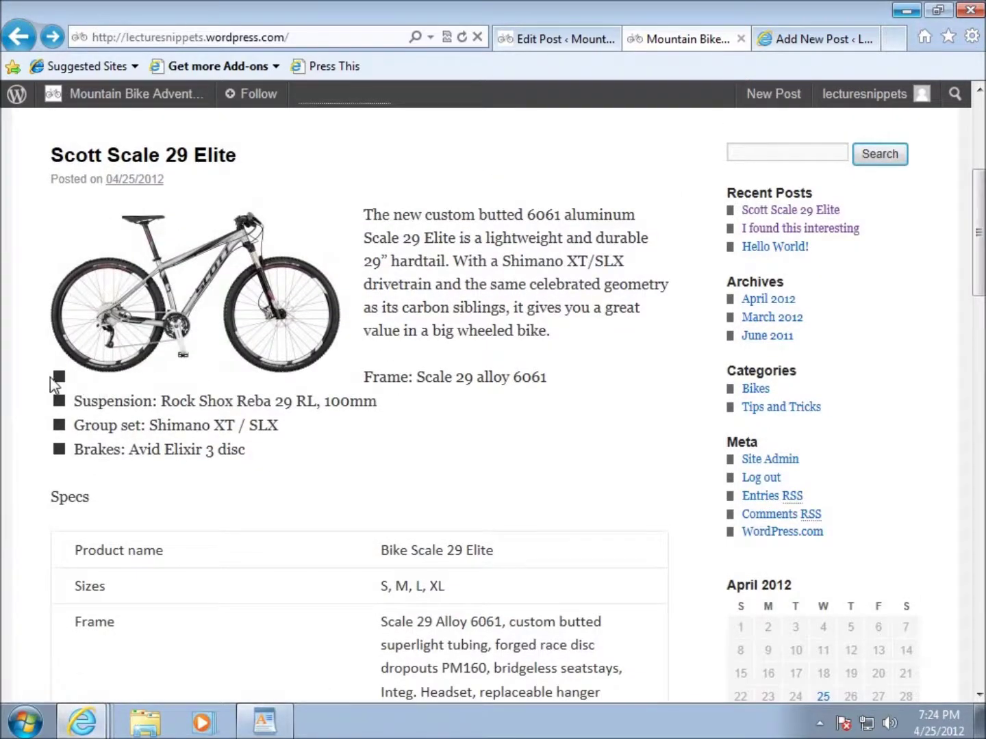
{"action": "left_click_drag", "start_coordinate": [238, 392], "coordinate": [451, 390]}
{"action": "left_click", "coordinate": [411, 401]}
- Return to the post editor and add an empty paragraph between the intro text and the bullet list
{"action": "left_click", "coordinate": [579, 42]}
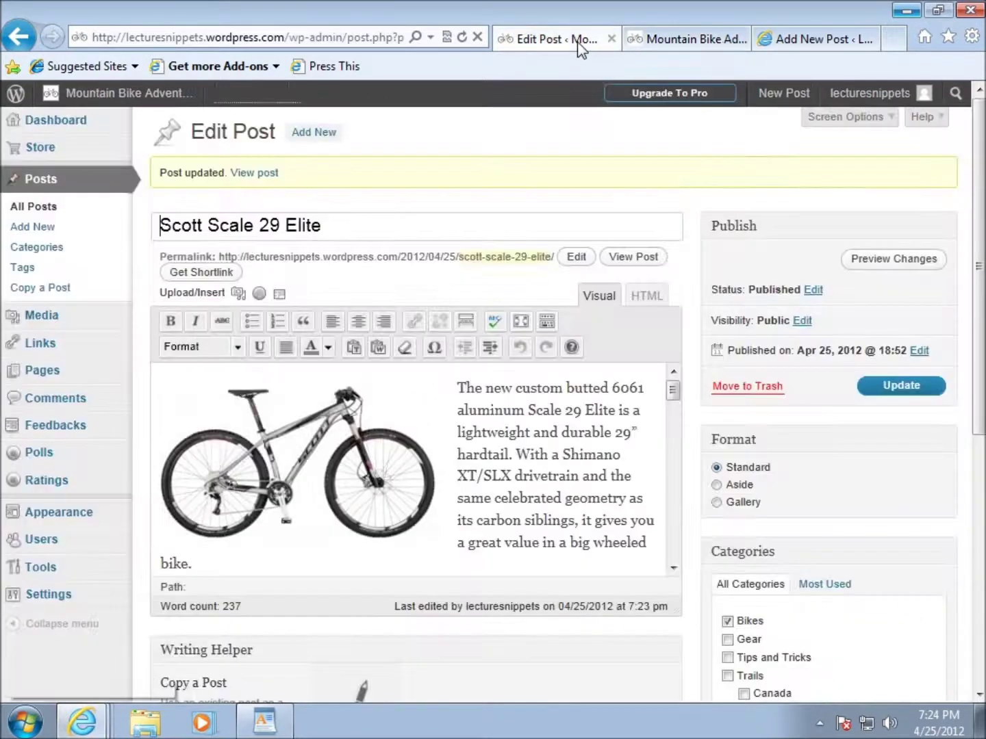
{"action": "left_click", "coordinate": [496, 488]}
{"action": "scroll", "coordinate": [495, 492], "scroll_direction": "down", "scroll_amount": 3}
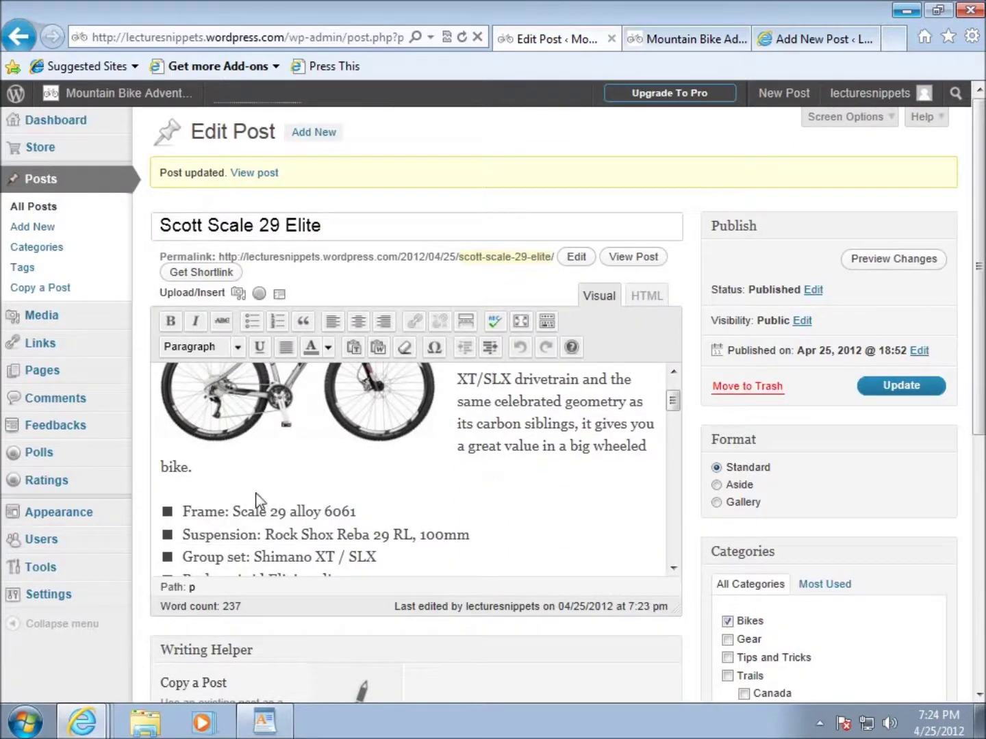
{"action": "left_click", "coordinate": [181, 468]}
{"action": "key", "text": "Return"}
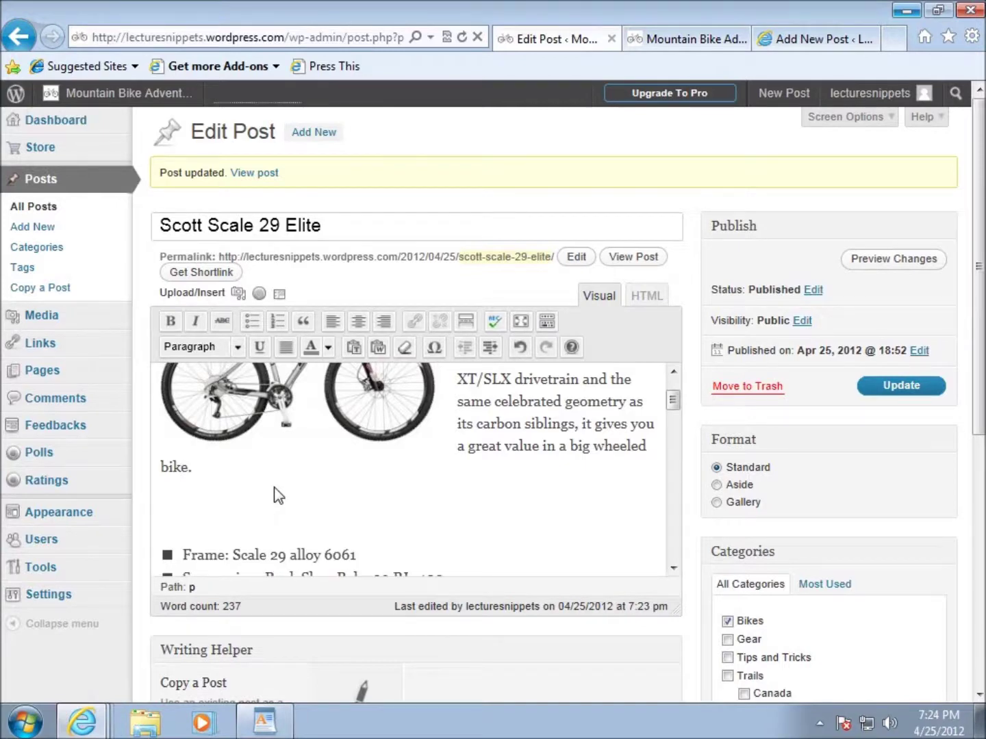
- In the post's HTML source, add two <br /> lines above the &nbsp; before the bullet list and update the post
{"action": "left_click", "coordinate": [649, 299]}
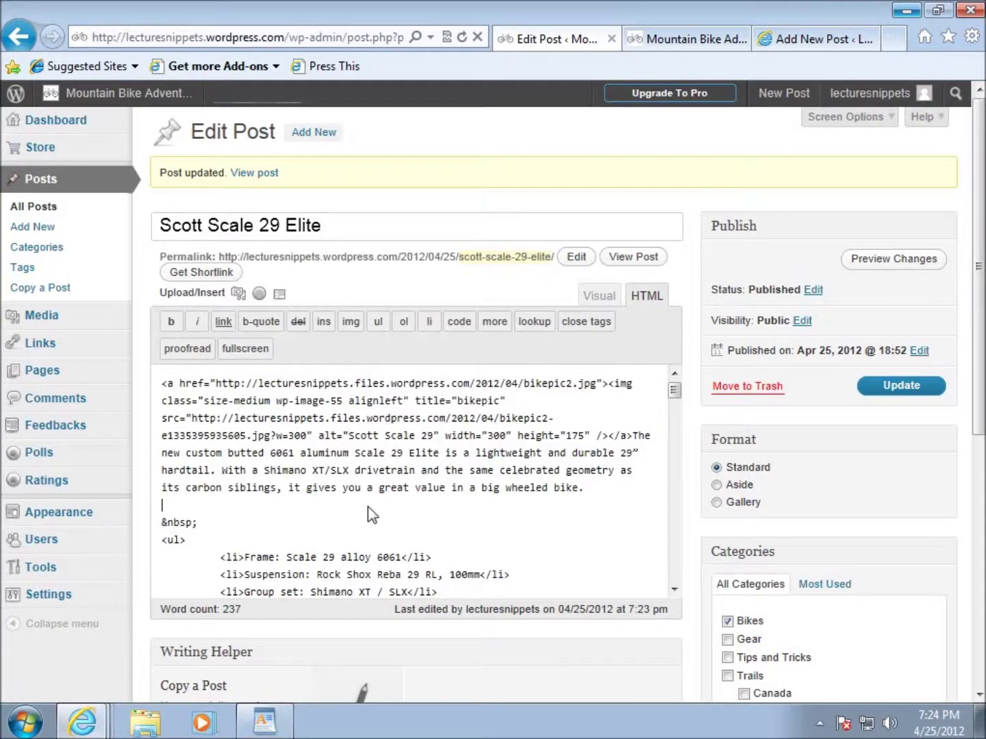
{"action": "scroll", "coordinate": [278, 539], "scroll_direction": "down", "scroll_amount": 1}
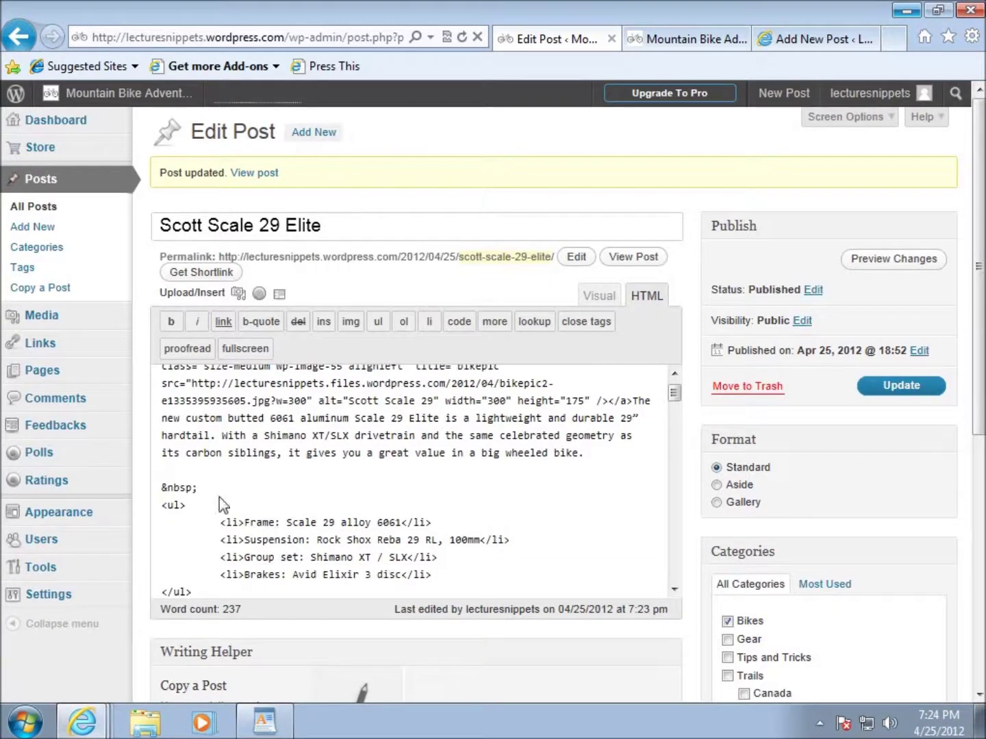
{"action": "double_click", "coordinate": [155, 487]}
{"action": "key", "text": "Left"}
{"action": "key", "text": "Return"}
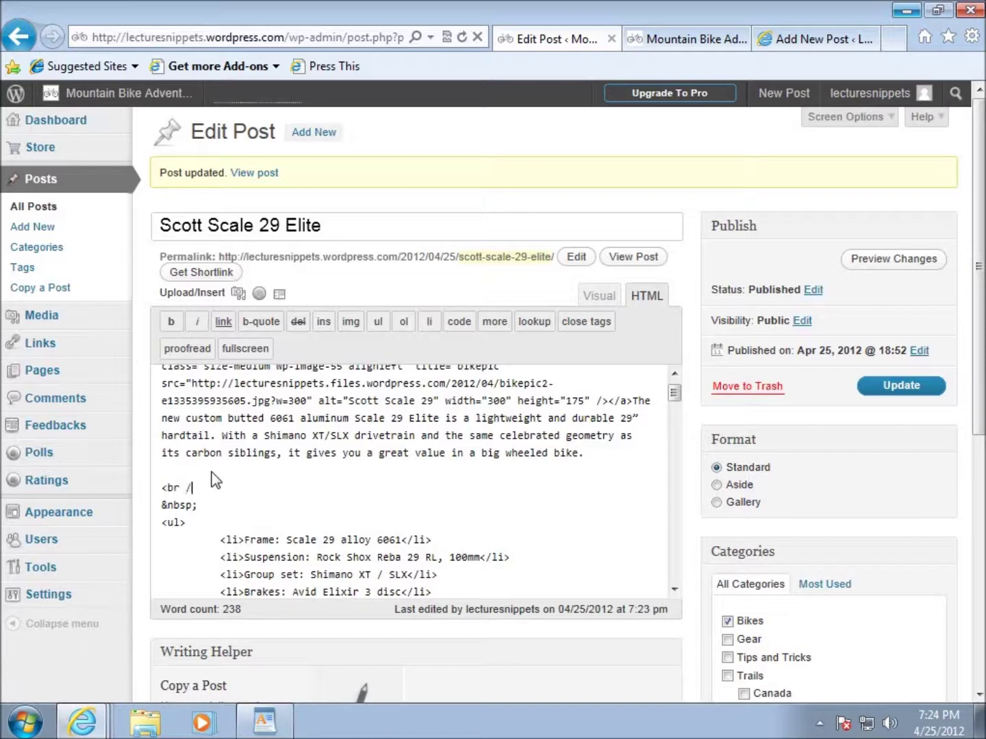
{"action": "key", "text": "Return"}
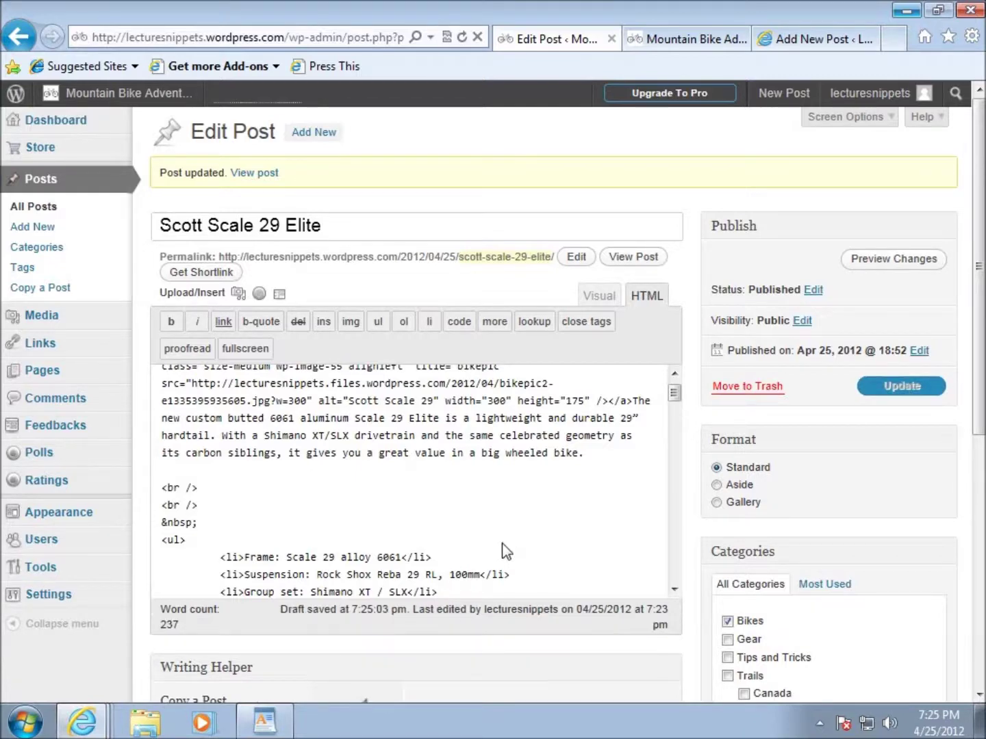
{"action": "left_click", "coordinate": [895, 389]}
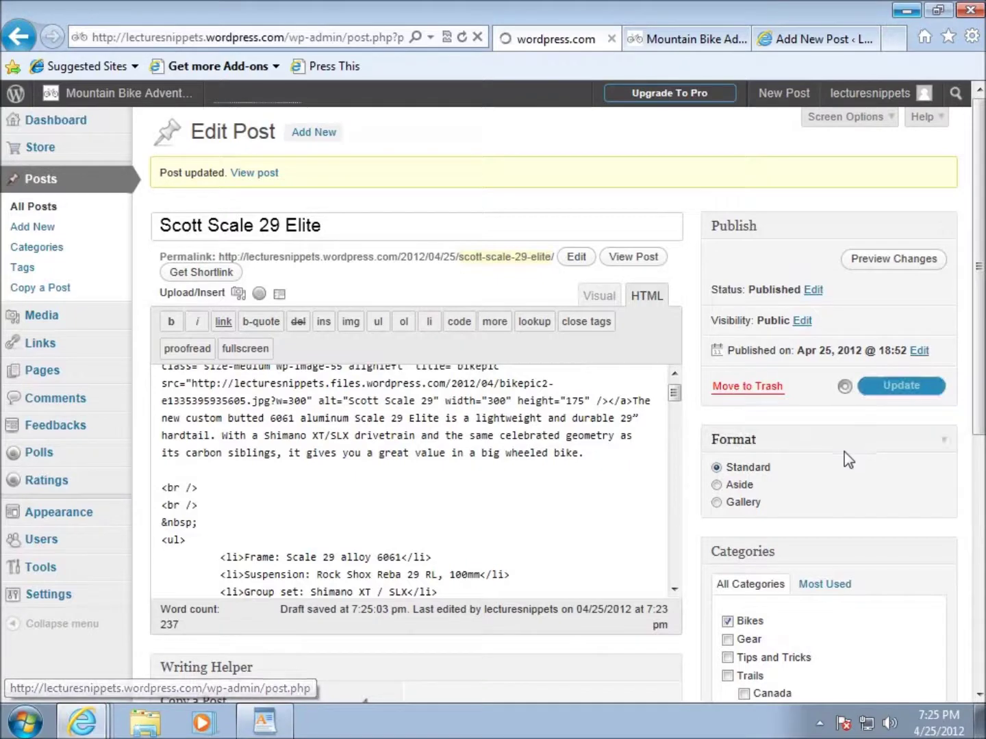
- Reload the blog's home page and examine the spacing between the intro text, the image and the bullet list
{"action": "left_click", "coordinate": [659, 41]}
{"action": "left_click", "coordinate": [462, 38]}
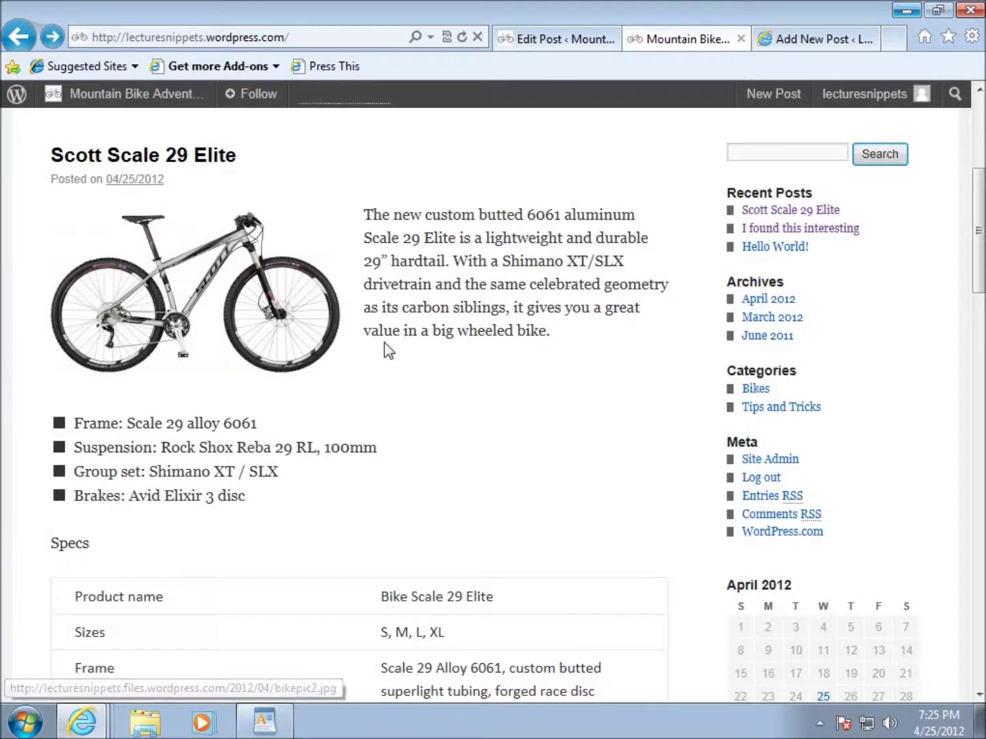
{"action": "triple_click", "coordinate": [360, 362]}
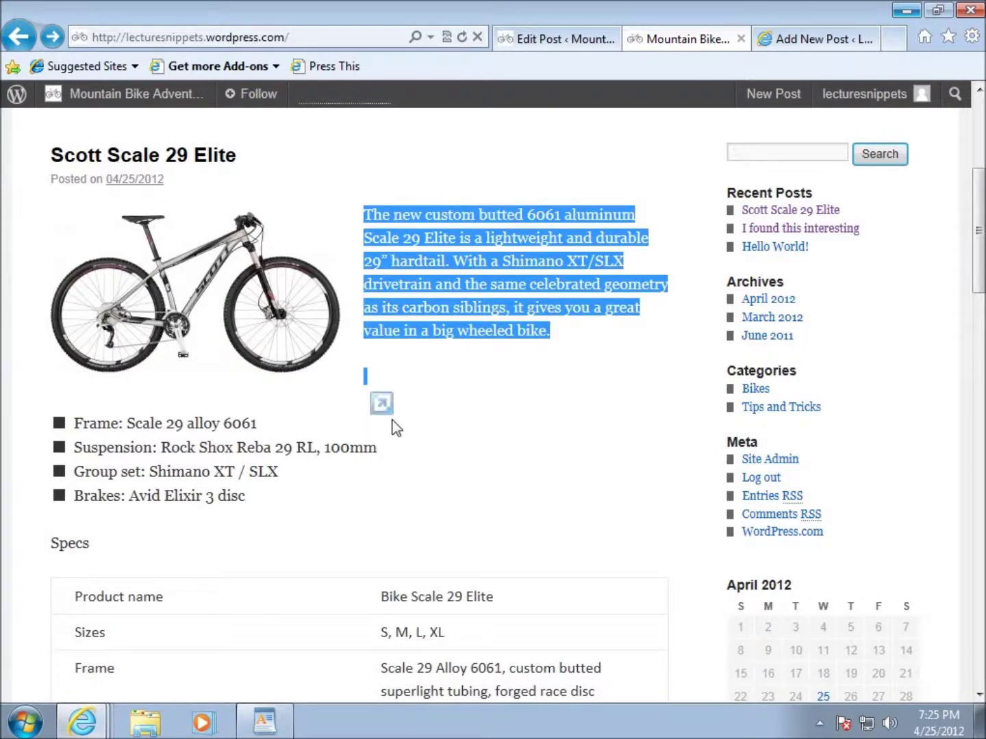
{"action": "left_click", "coordinate": [381, 387]}
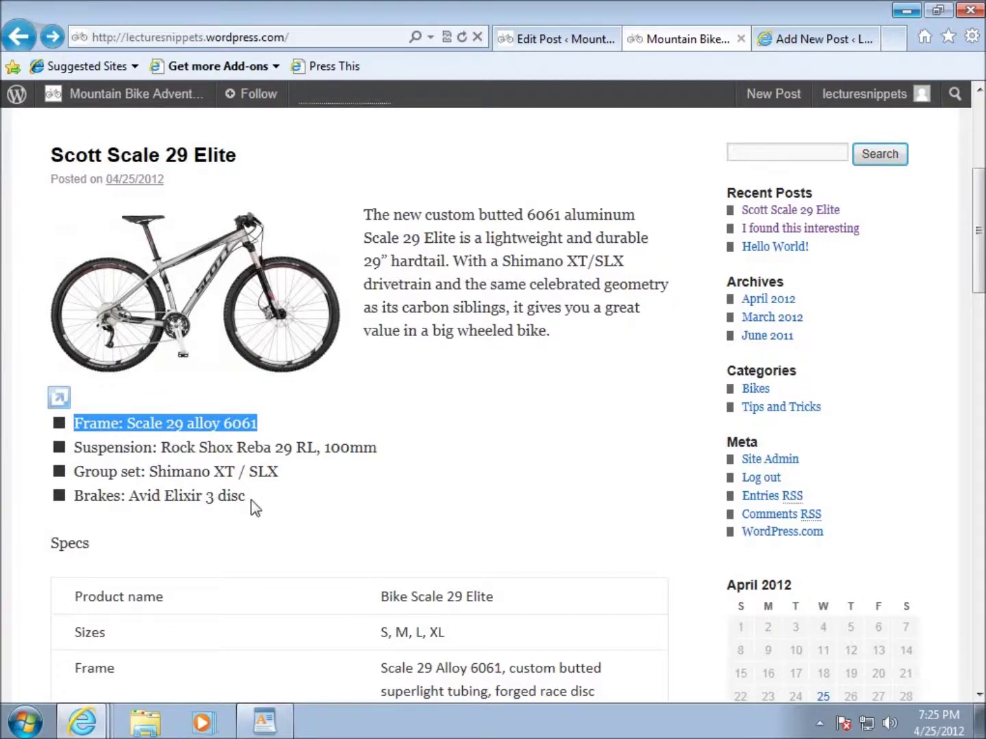
{"action": "left_click", "coordinate": [285, 507]}
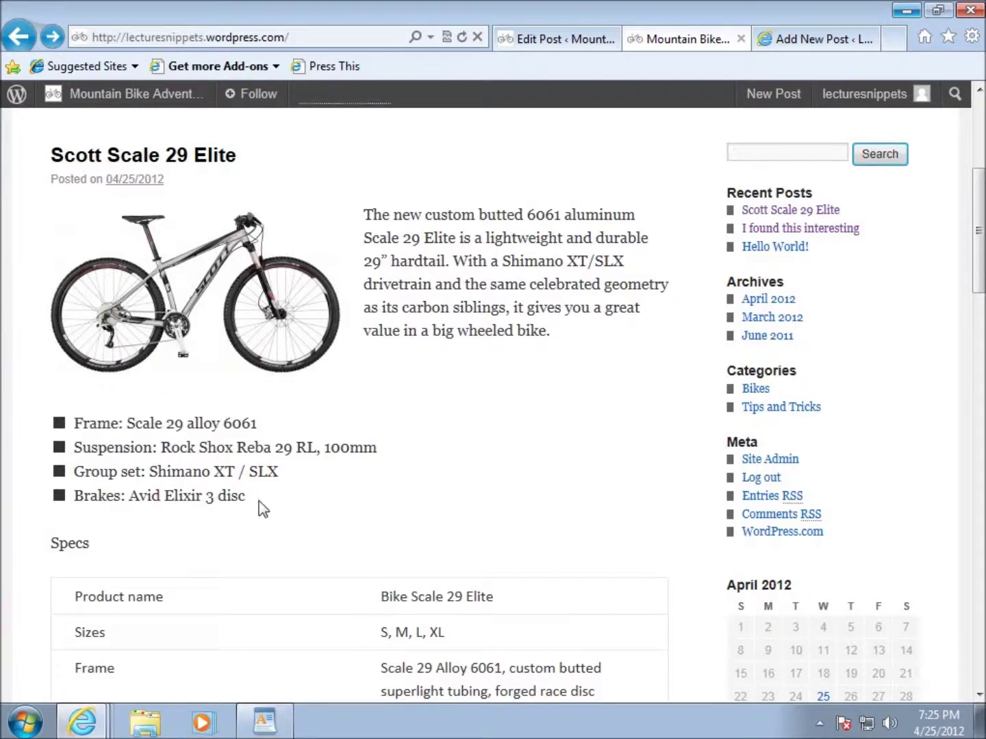
{"action": "scroll", "coordinate": [422, 414], "scroll_direction": "up", "scroll_amount": 4}
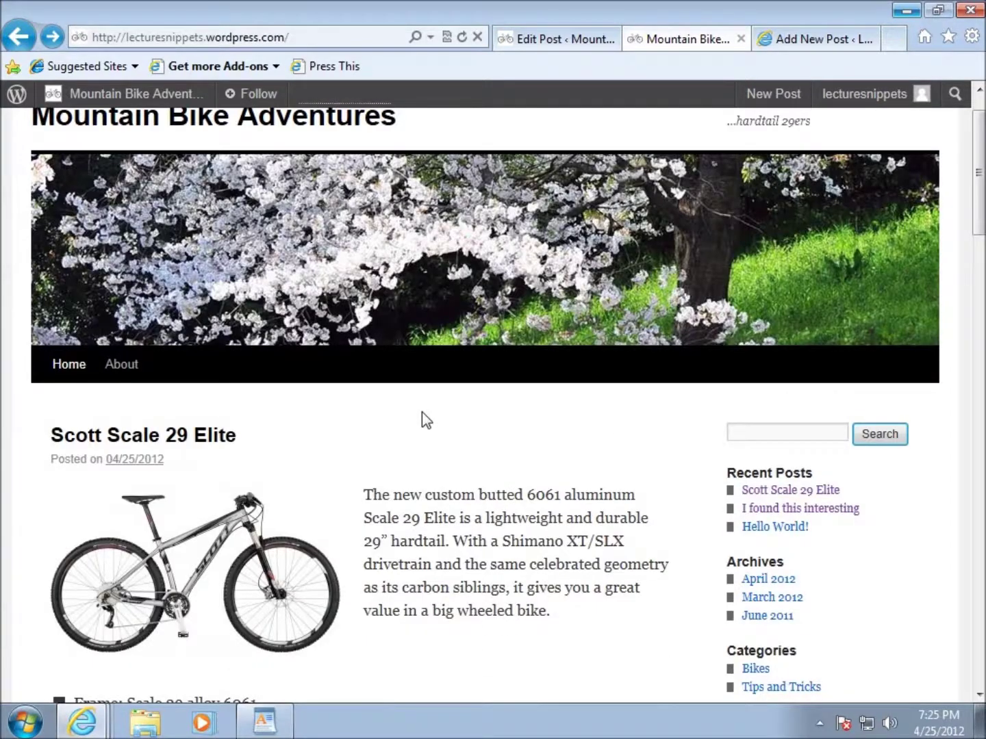